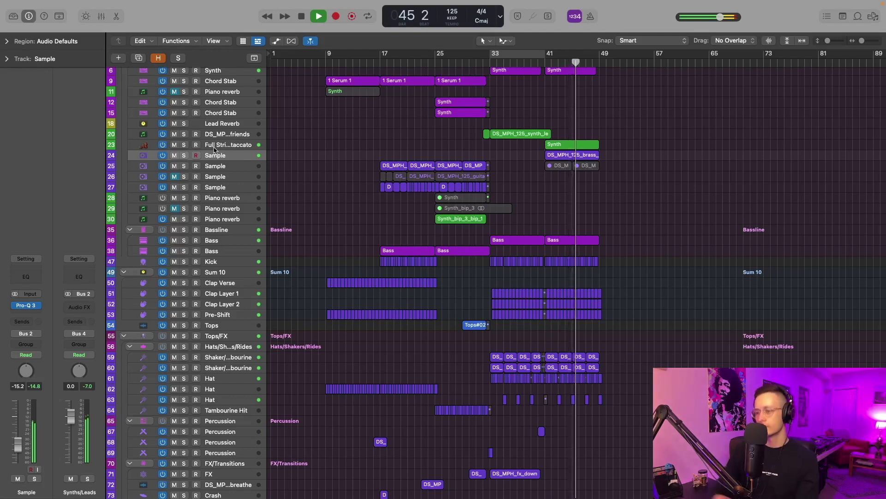
Step: Scroll the track list up and back down to locate the Piano reverb track
{"action": "scroll", "coordinate": [468, 249], "scroll_direction": "up", "scroll_amount": 1}
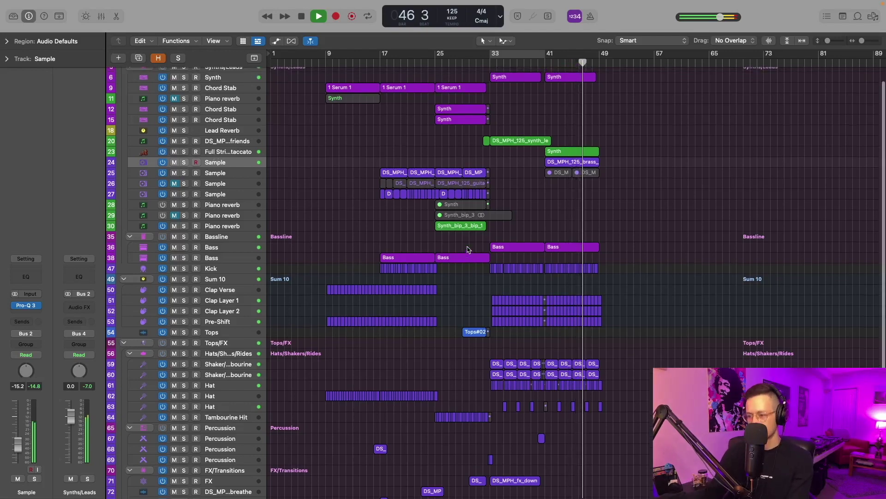
{"action": "scroll", "coordinate": [468, 249], "scroll_direction": "down", "scroll_amount": 2}
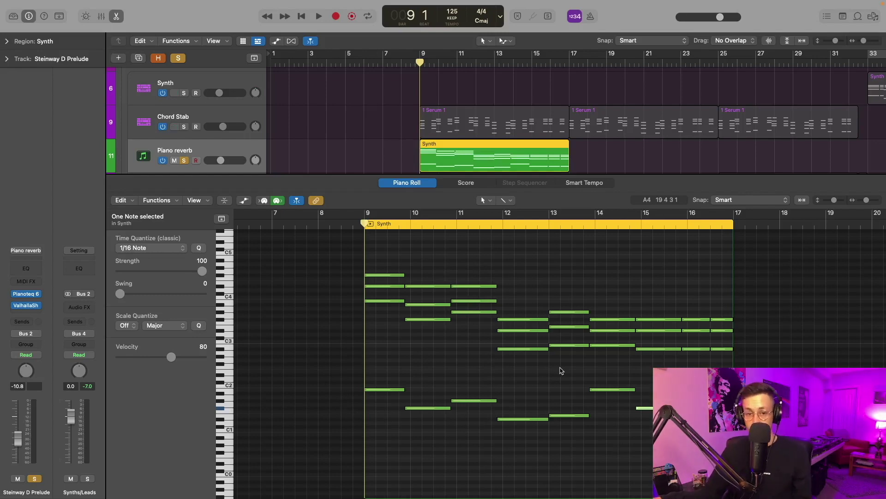
{"action": "left_click", "coordinate": [429, 407]}
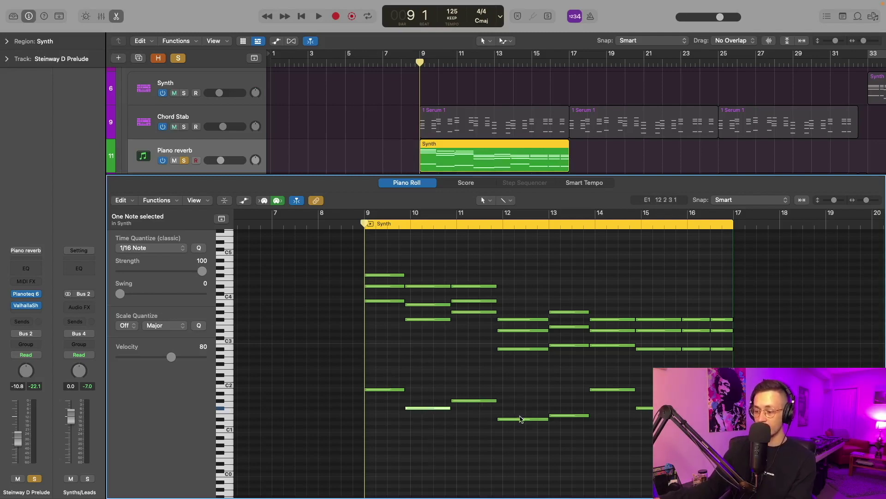
{"action": "key", "text": "space"}
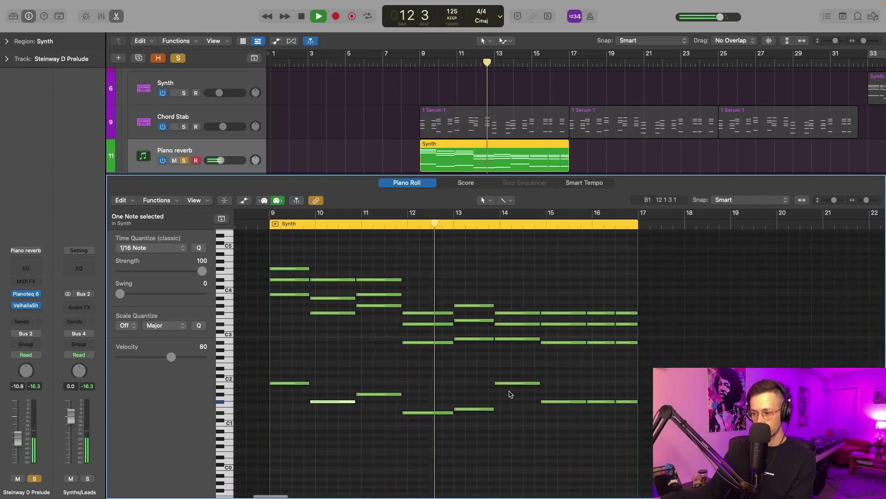
{"action": "key", "text": "space"}
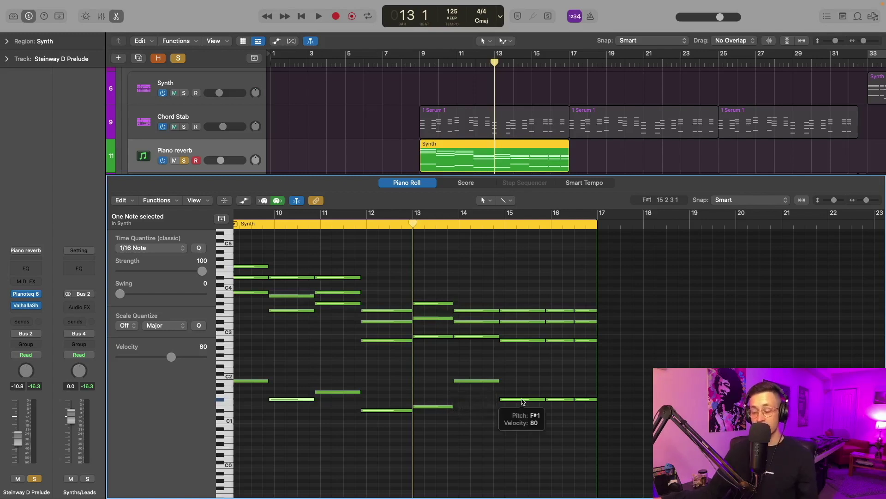
{"action": "key", "text": "space"}
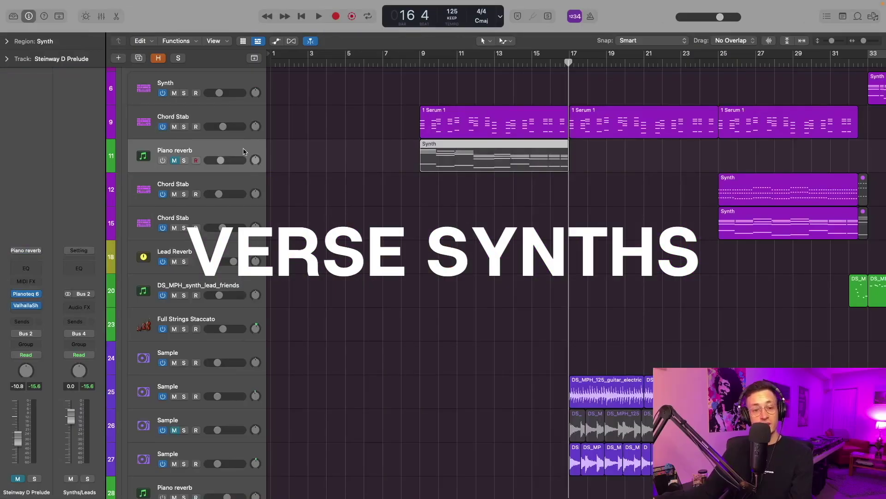
Step: Open Chord Stab's three Serum 1 regions in the piano roll, solo it, and play from bar 9
{"action": "left_click", "coordinate": [243, 119]}
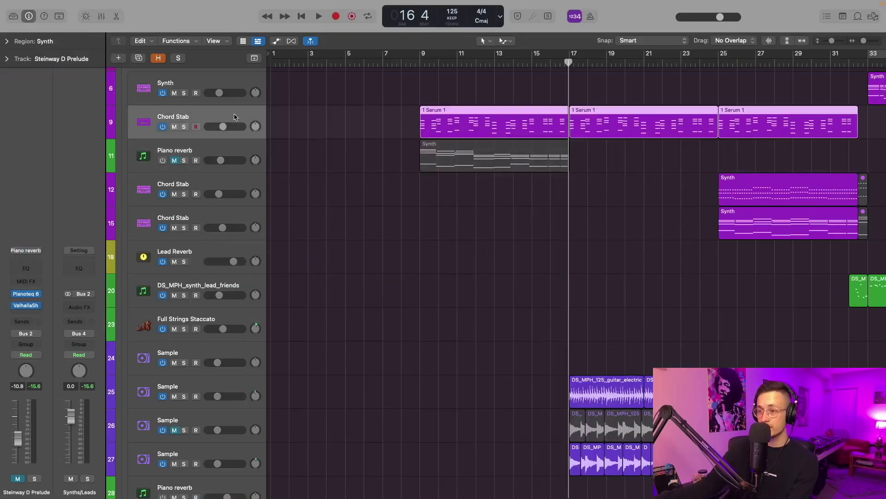
{"action": "double_click", "coordinate": [460, 135]}
{"action": "key", "text": "ctrl+s"}
{"action": "key", "text": "shift+Return"}
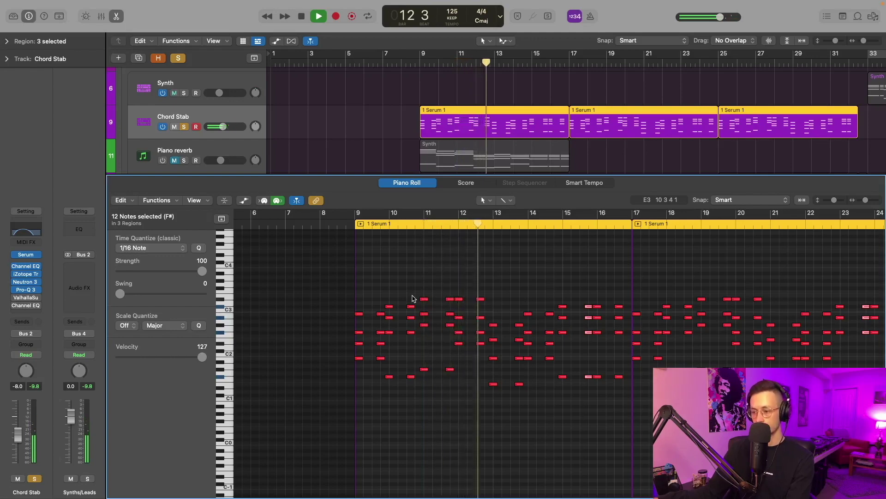
Step: Stop playback and show Chord Stab's Serum synth with the DS_MPH_synth_chords_end preset
{"action": "key", "text": "space"}
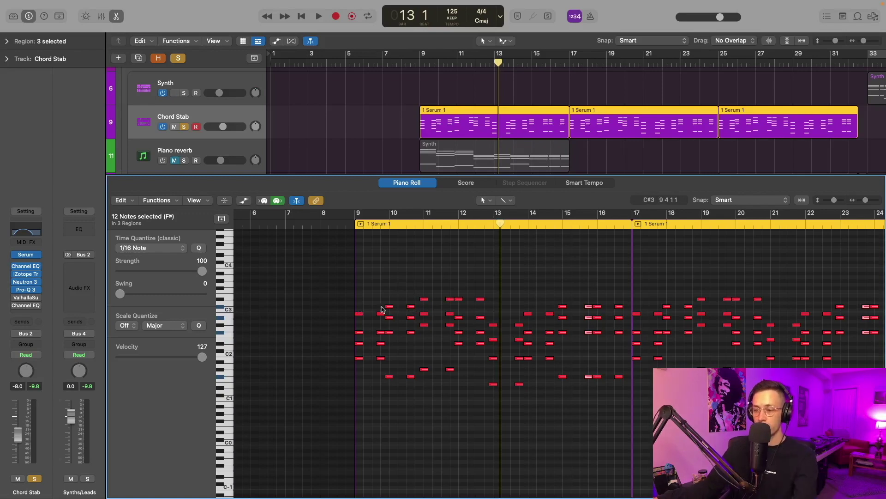
{"action": "key", "text": "v"}
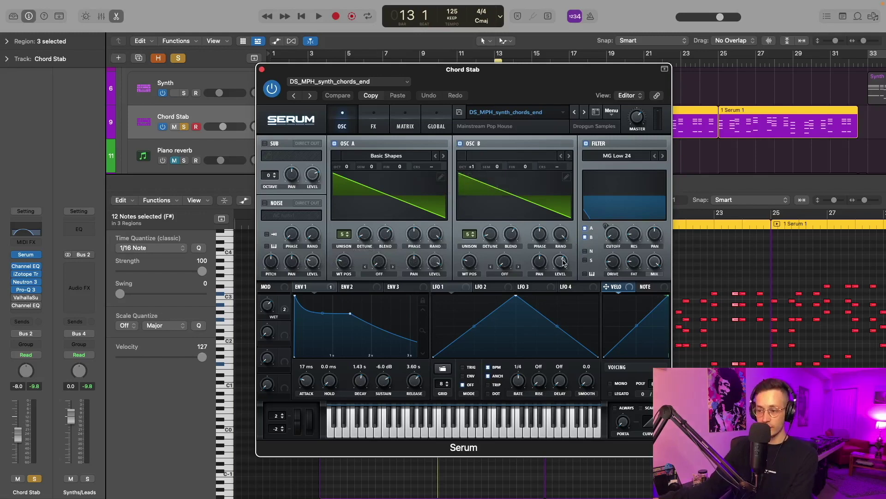
Step: Inspect Serum's ENV 1 modulation targets and scroll through its FX rack
{"action": "left_click", "coordinate": [309, 288]}
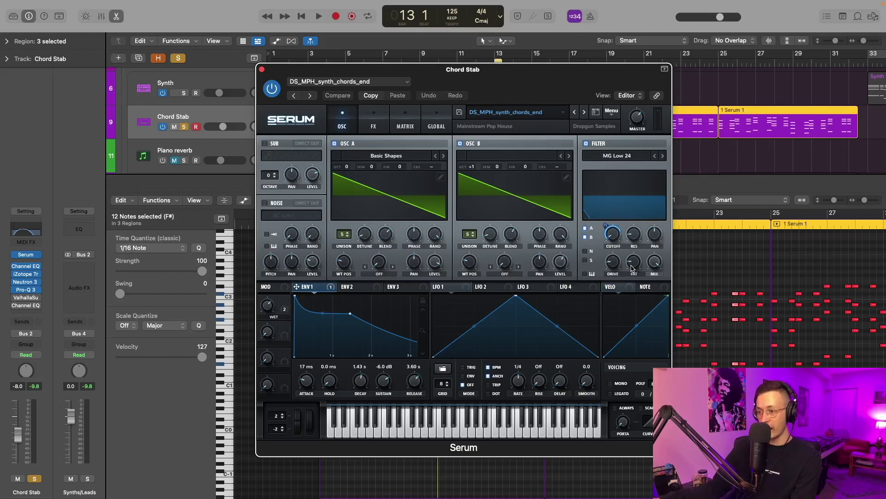
{"action": "left_click", "coordinate": [373, 122]}
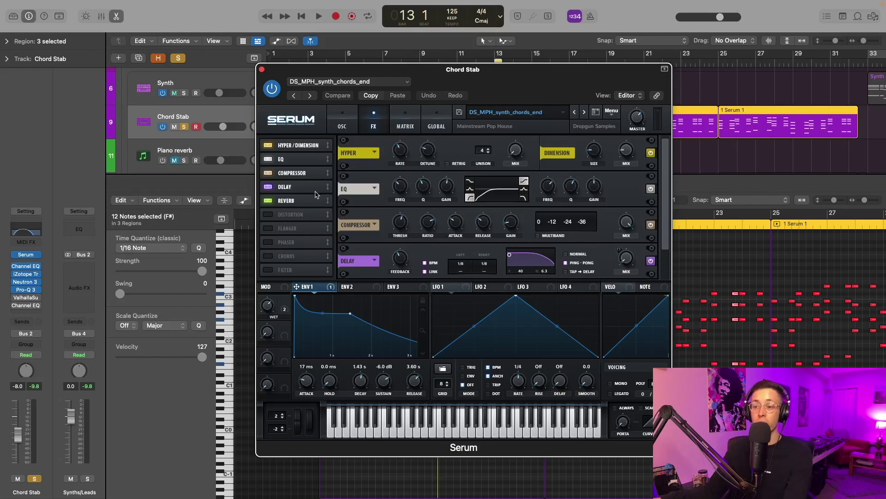
{"action": "scroll", "coordinate": [315, 190], "scroll_direction": "down", "scroll_amount": 2}
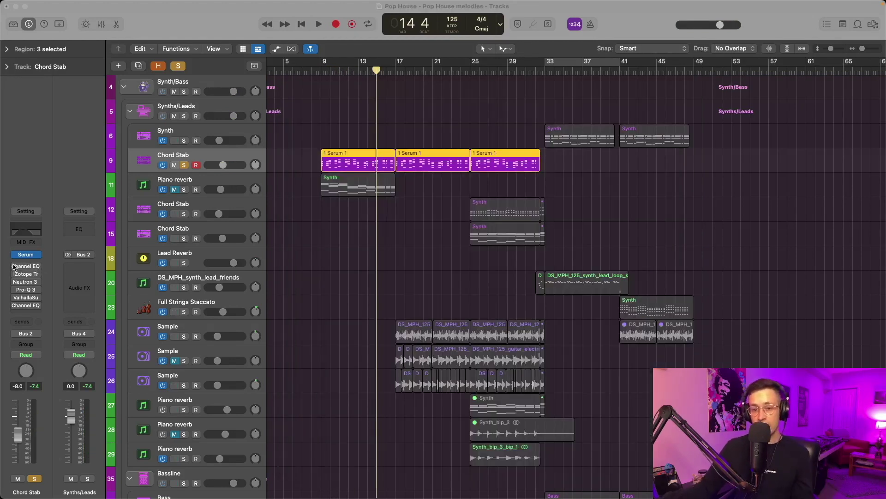
Step: Open Chord Stab's Channel EQ, move it off the regions, and play from bar 9
{"action": "left_click", "coordinate": [30, 266]}
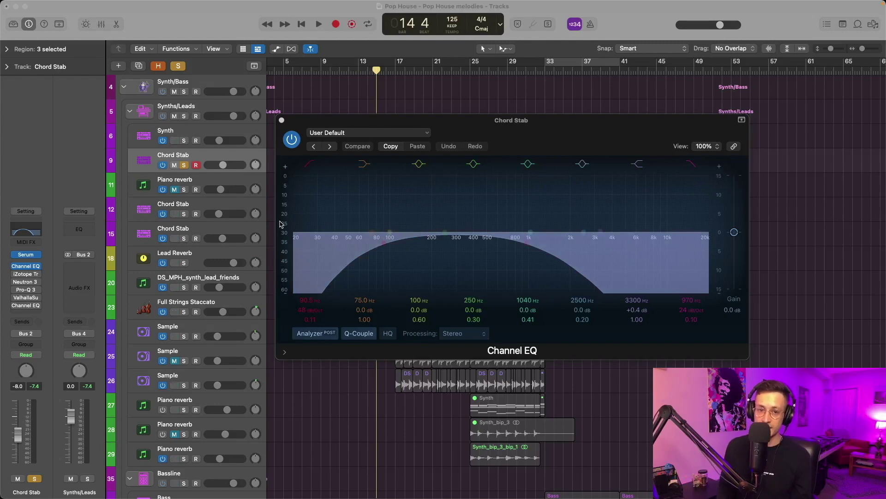
{"action": "left_click_drag", "start_coordinate": [324, 120], "coordinate": [418, 247]}
{"action": "key", "text": "space"}
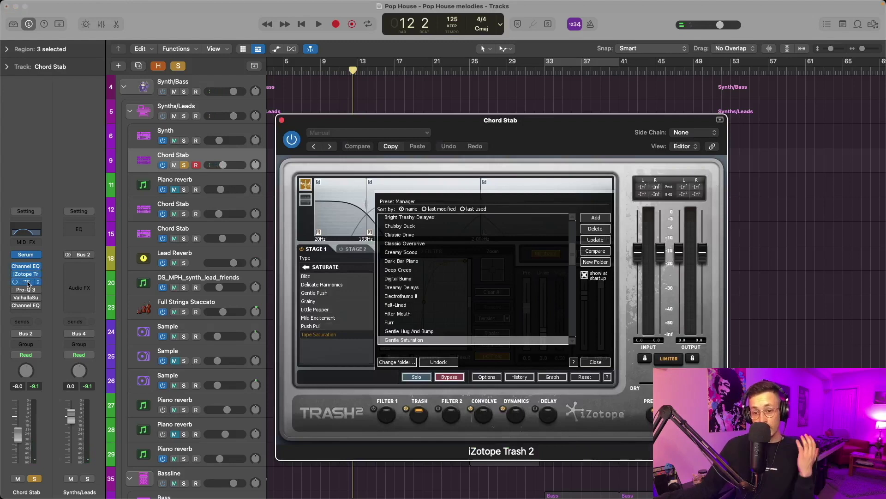
Step: Open the Trash 2 and Neutron effects and arrange their windows, closing Trash 2's preset manager
{"action": "left_click", "coordinate": [28, 281]}
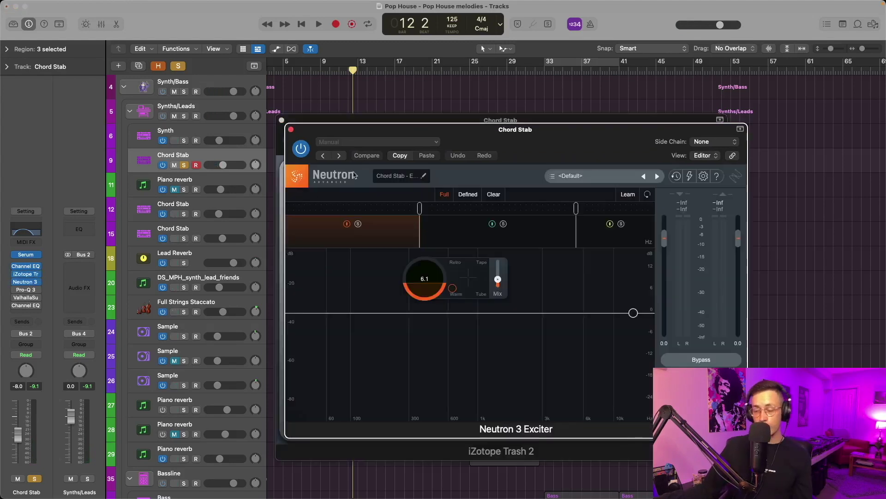
{"action": "left_click_drag", "start_coordinate": [348, 136], "coordinate": [425, 148]}
{"action": "left_click_drag", "start_coordinate": [344, 119], "coordinate": [99, 126]}
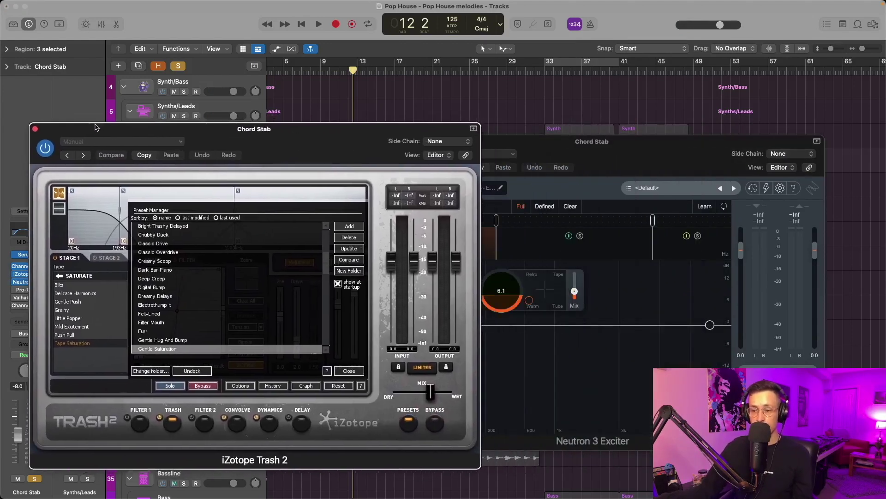
{"action": "left_click_drag", "start_coordinate": [608, 154], "coordinate": [641, 124]}
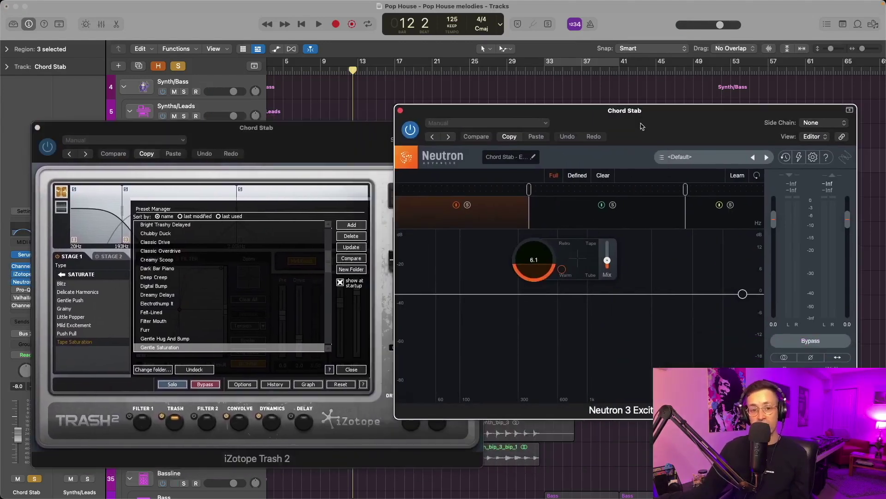
{"action": "left_click_drag", "start_coordinate": [277, 128], "coordinate": [253, 110]}
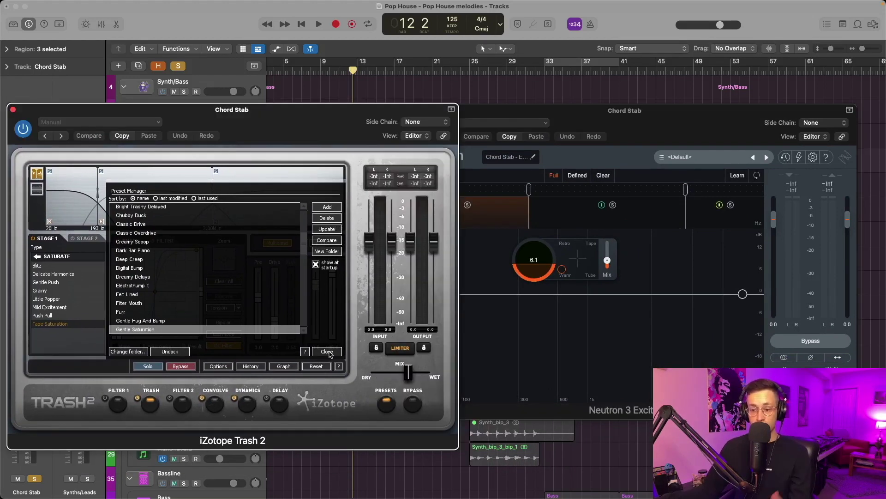
{"action": "left_click", "coordinate": [331, 353]}
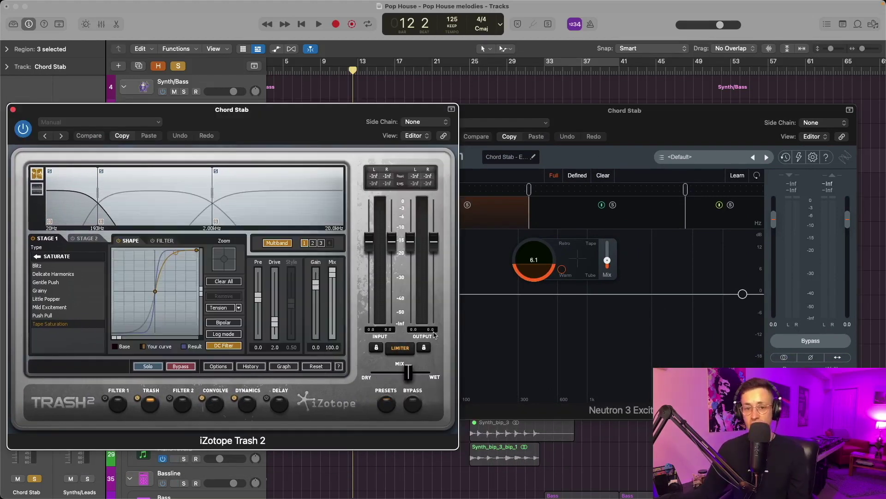
Step: Bring Neutron forward and compare the exciter settings of bands 2 and 3
{"action": "left_click", "coordinate": [665, 291]}
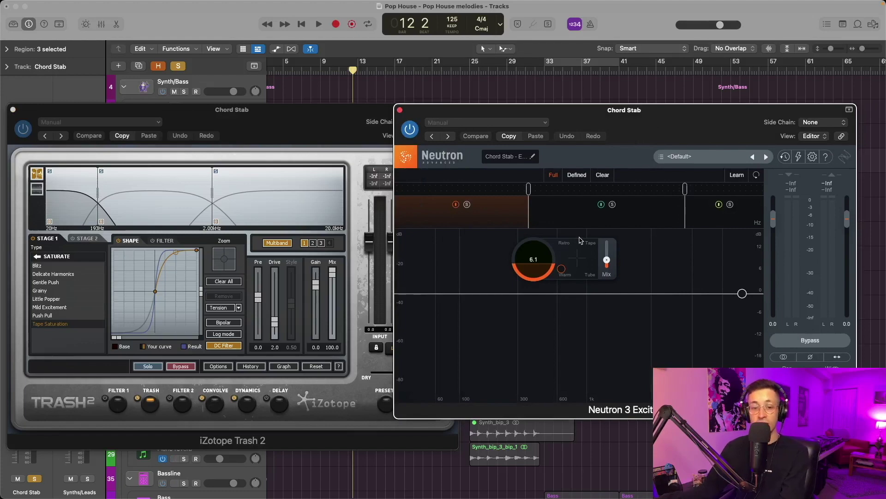
{"action": "left_click", "coordinate": [538, 222]}
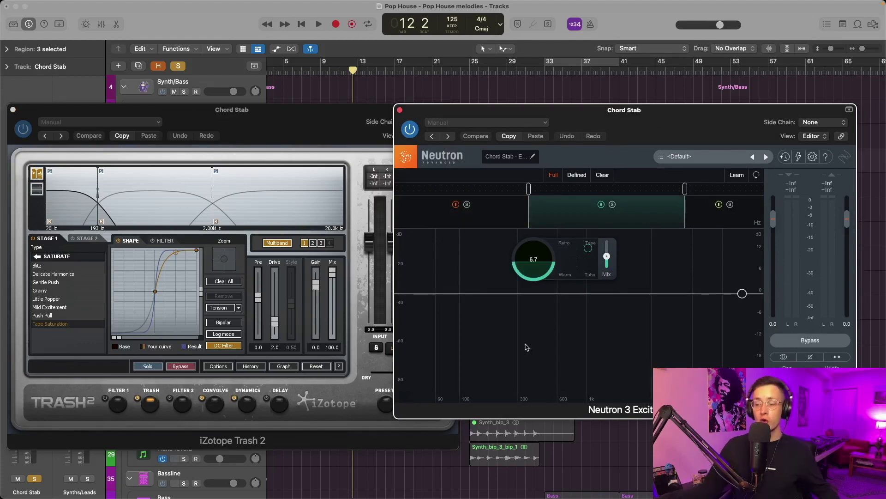
{"action": "left_click", "coordinate": [714, 220]}
{"action": "left_click", "coordinate": [650, 217]}
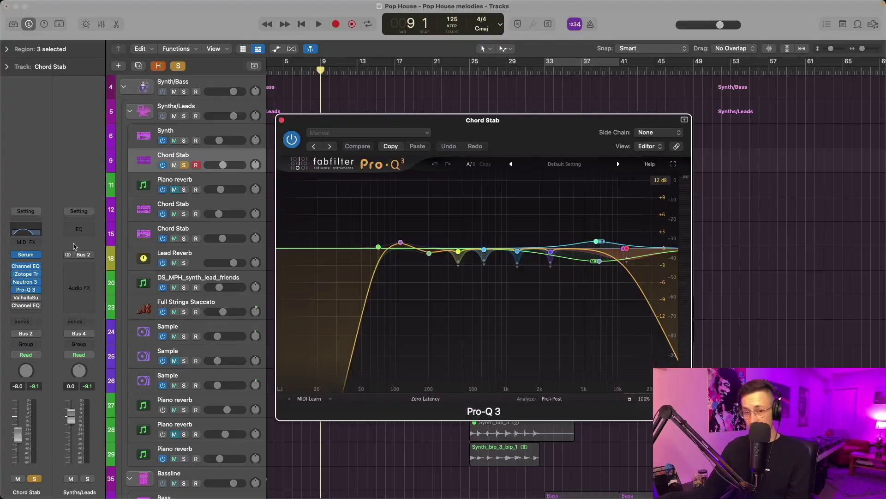
Step: Move the Pro-Q 3 window down to reveal the Chord Stab regions
{"action": "left_click_drag", "start_coordinate": [462, 141], "coordinate": [457, 132]}
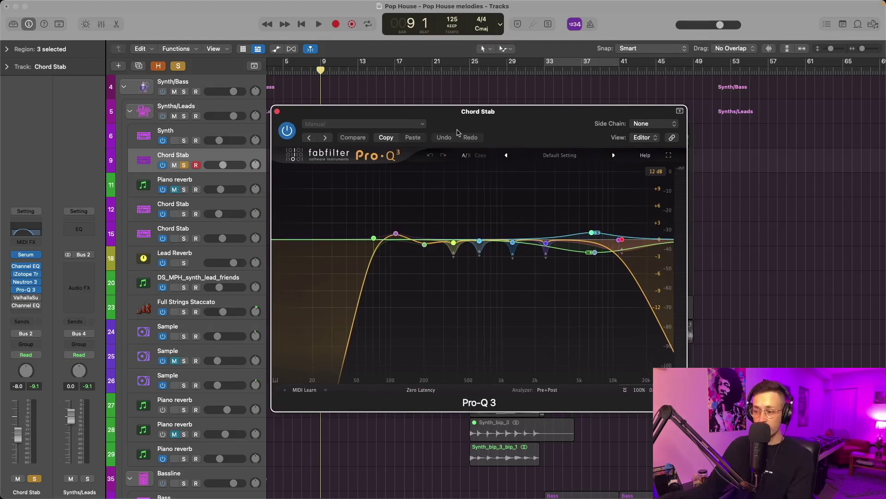
{"action": "mouse_move", "coordinate": [454, 260]}
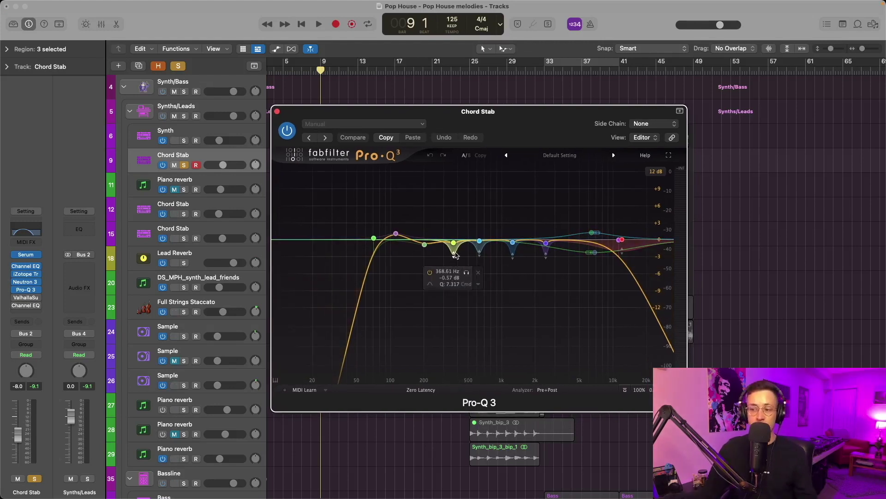
{"action": "mouse_move", "coordinate": [595, 233]}
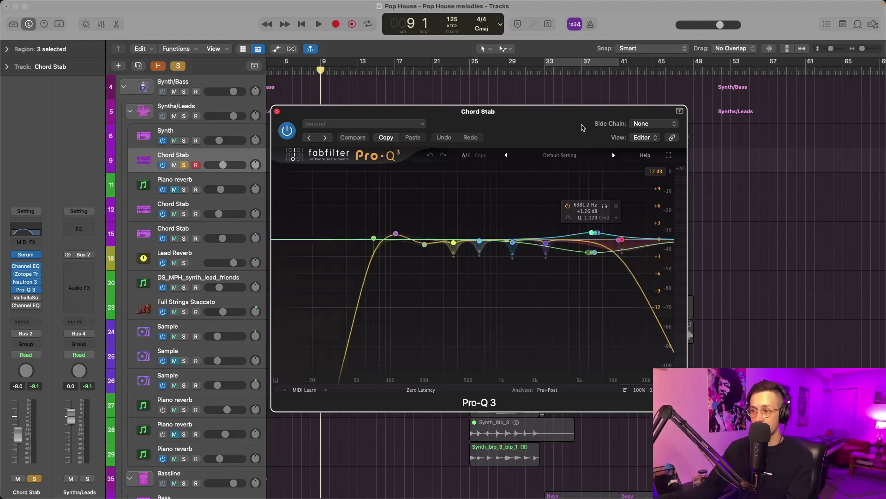
{"action": "left_click_drag", "start_coordinate": [577, 112], "coordinate": [593, 282]}
Step: Play from around bar 11, then close Pro-Q 3, stop playback and unsolo Chord Stab
{"action": "left_click", "coordinate": [348, 69]}
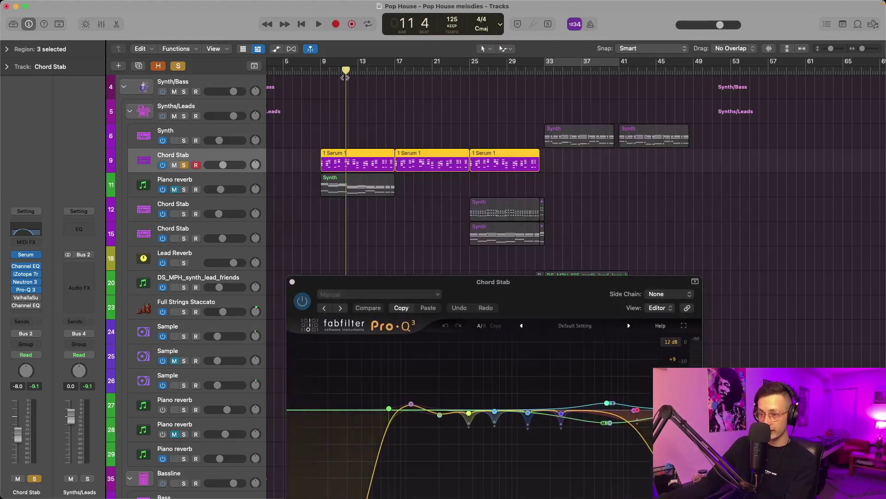
{"action": "key", "text": "space"}
{"action": "left_click_drag", "start_coordinate": [490, 294], "coordinate": [422, 186]}
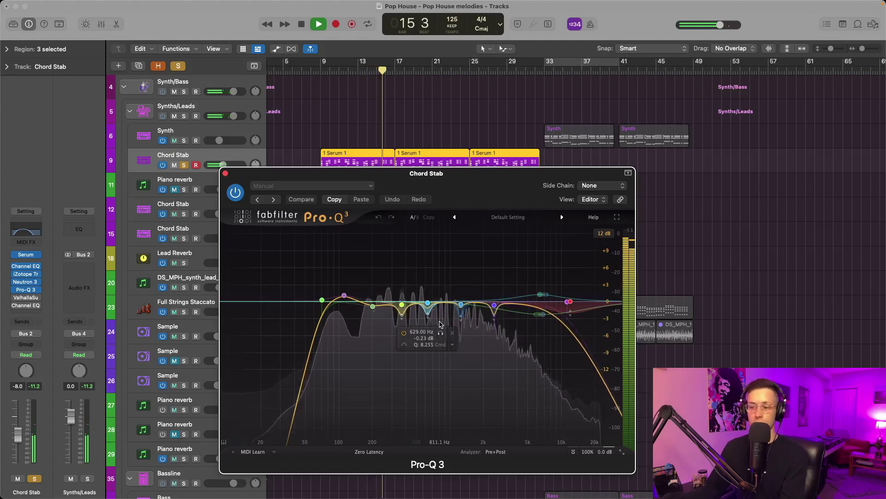
{"action": "key", "text": "space"}
{"action": "key", "text": "s"}
{"action": "key", "text": "super+w"}
{"action": "scroll", "coordinate": [410, 225], "scroll_direction": "down", "scroll_amount": 15}
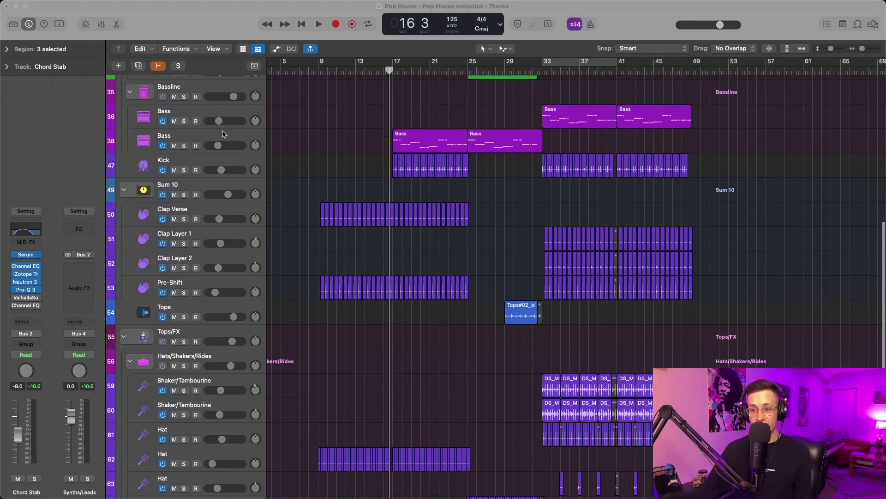
Step: Select and solo the Bass track, open its notes, and play the bassline
{"action": "left_click", "coordinate": [223, 135]}
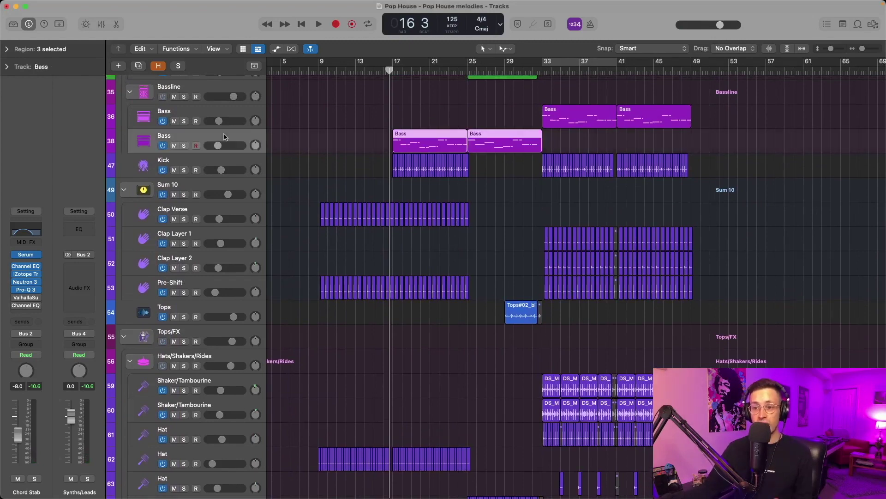
{"action": "left_click", "coordinate": [183, 146]}
{"action": "key", "text": "p"}
{"action": "key", "text": "space"}
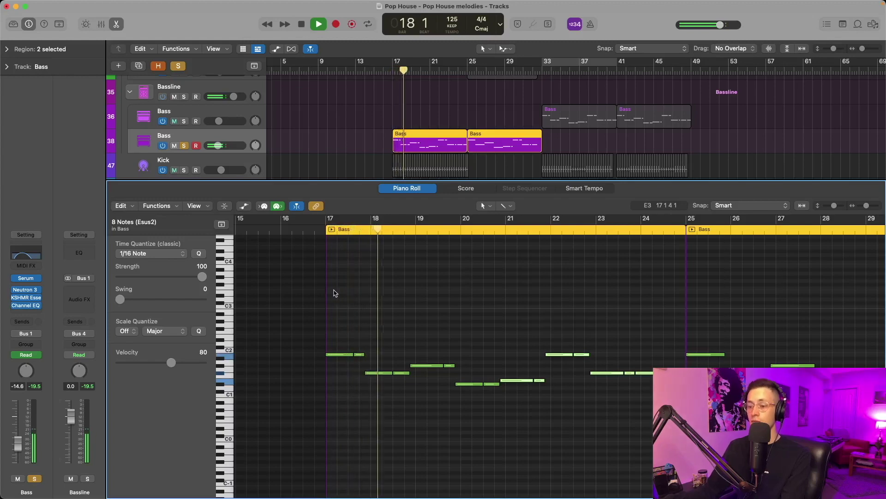
{"action": "key", "text": "space"}
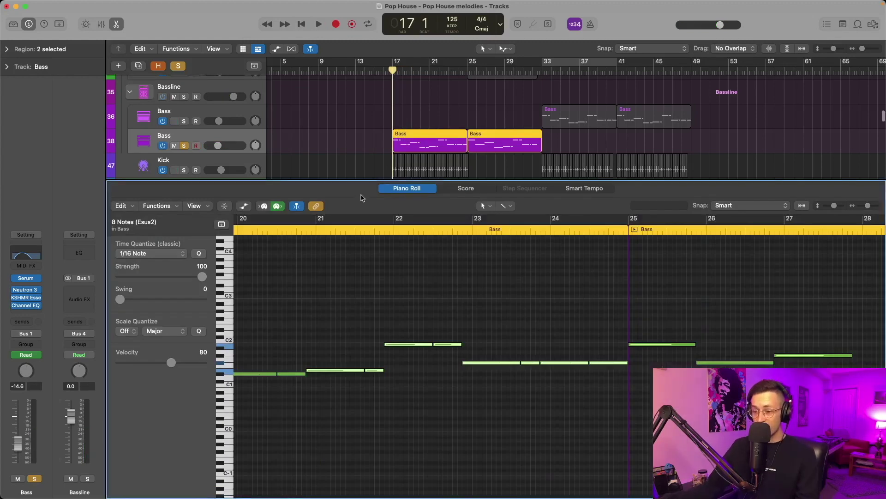
Step: Replay the bassline, then bring up the Bass Serum synth with the DS_MPH_bass_synth_go preset
{"action": "scroll", "coordinate": [344, 316], "scroll_direction": "left", "scroll_amount": 10}
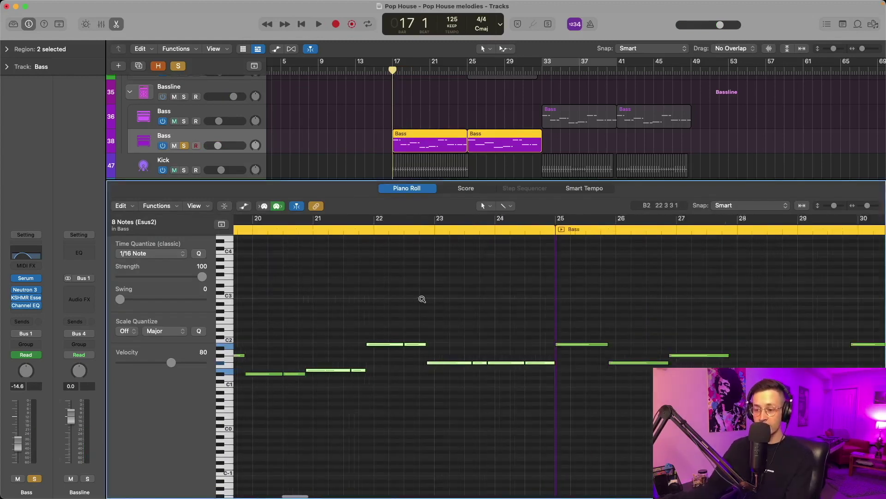
{"action": "scroll", "coordinate": [423, 301], "scroll_direction": "right", "scroll_amount": 5}
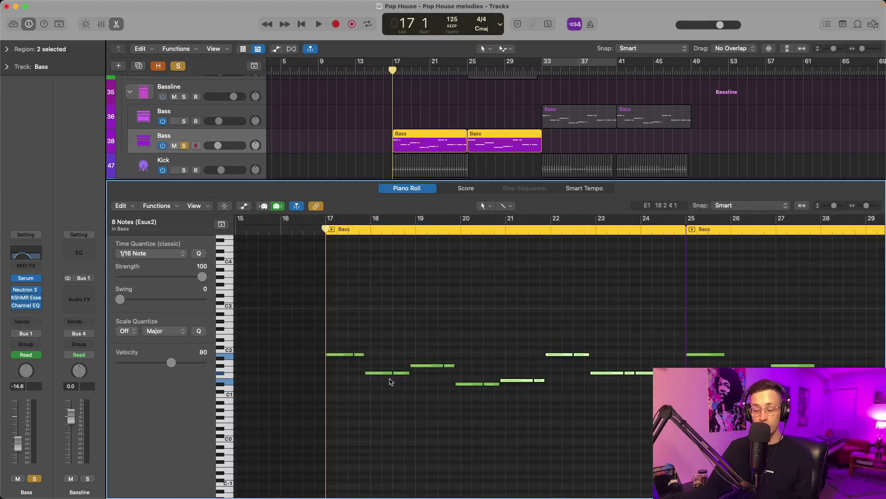
{"action": "key", "text": "space"}
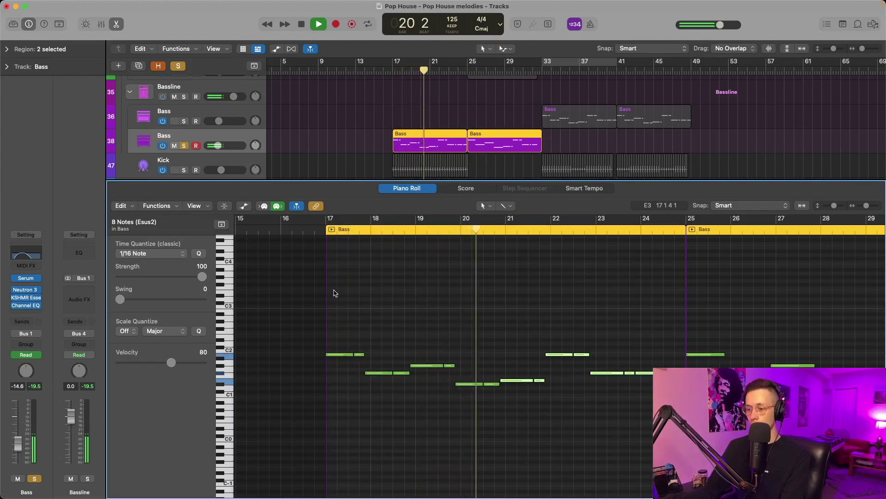
{"action": "key", "text": "space"}
{"action": "left_click", "coordinate": [26, 280]}
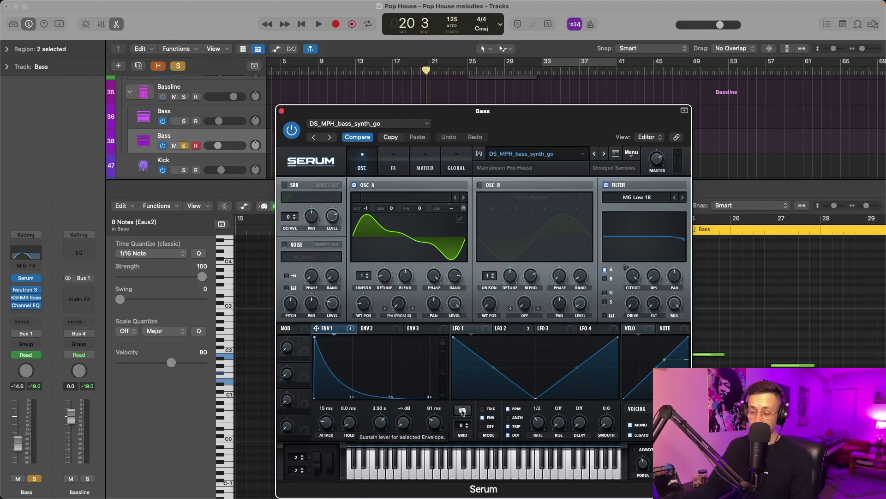
Step: Review the Bass Serum patch's LFO 2 and effects page, then switch to the Neutron 3 Exciter
{"action": "left_click", "coordinate": [522, 330]}
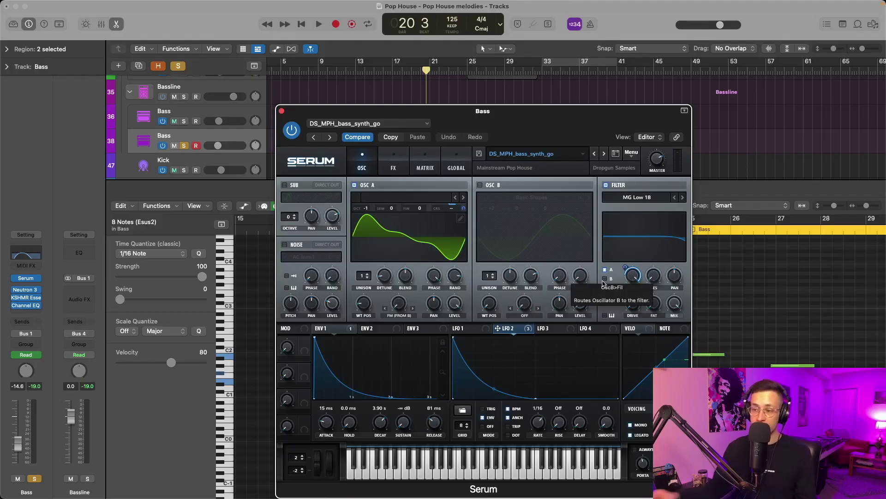
{"action": "left_click", "coordinate": [395, 164]}
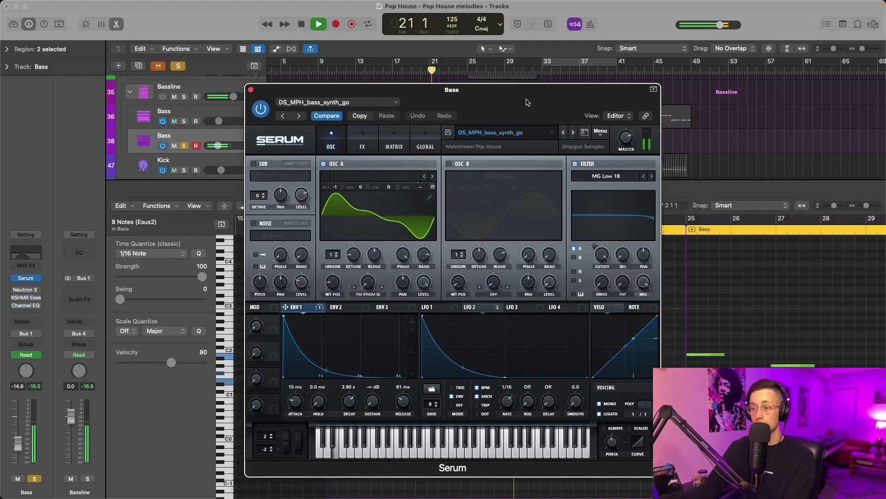
{"action": "left_click_drag", "start_coordinate": [530, 103], "coordinate": [578, 120]}
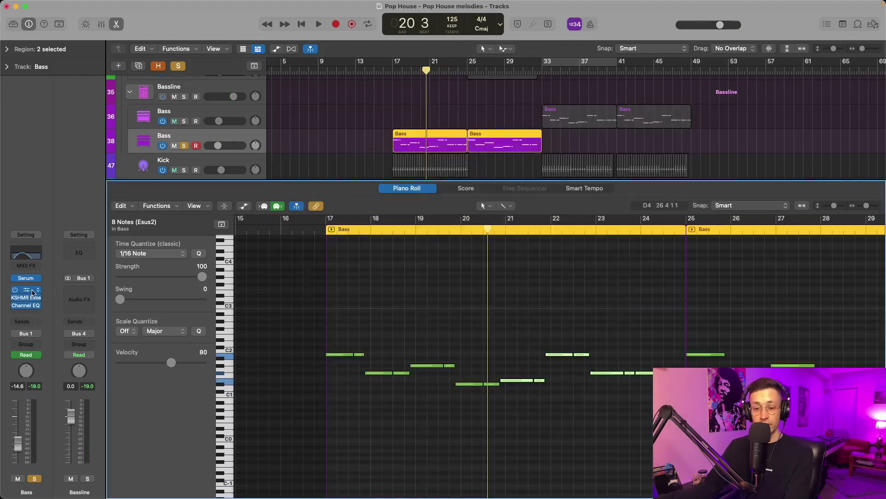
{"action": "left_click", "coordinate": [25, 290]}
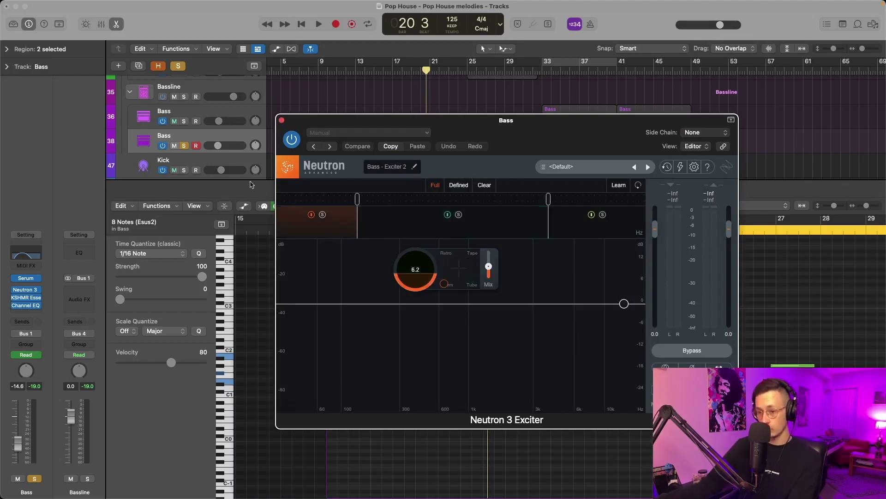
Step: Close the Neutron windows and open KSHMR Essentials on the Bass channel
{"action": "left_click", "coordinate": [282, 120]}
{"action": "left_click", "coordinate": [302, 109]}
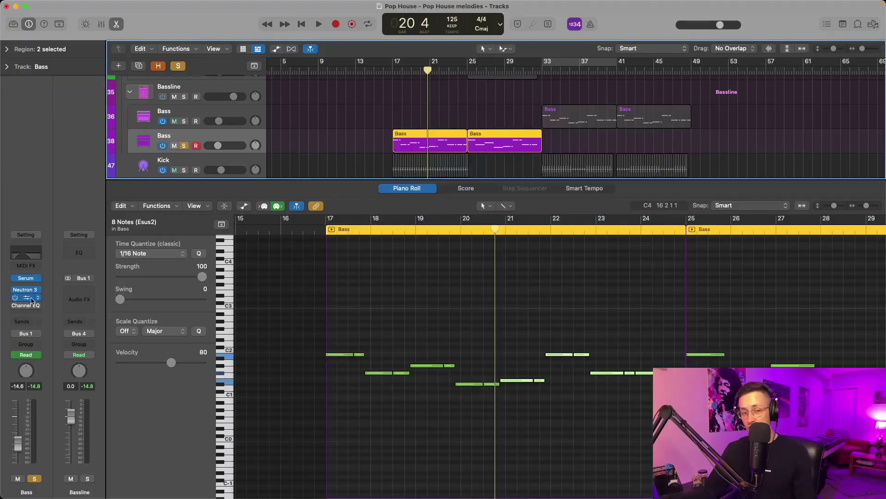
{"action": "left_click", "coordinate": [31, 299]}
{"action": "left_click_drag", "start_coordinate": [405, 118], "coordinate": [460, 117]}
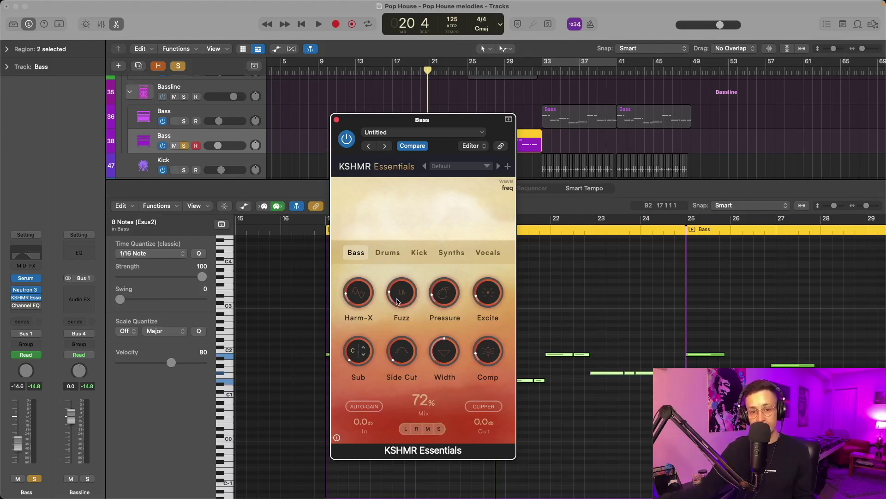
Step: Play the bass and toggle KSHMR Essentials off and on to compare the sound
{"action": "mouse_move", "coordinate": [446, 298]}
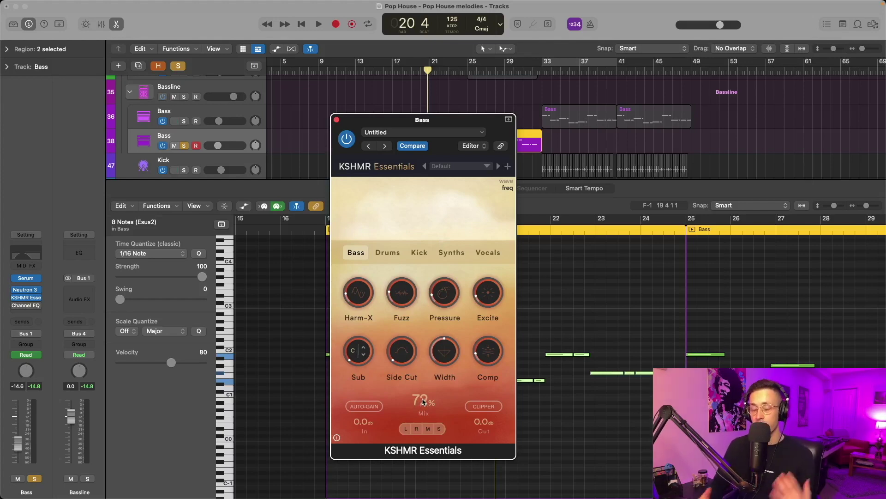
{"action": "key", "text": "space"}
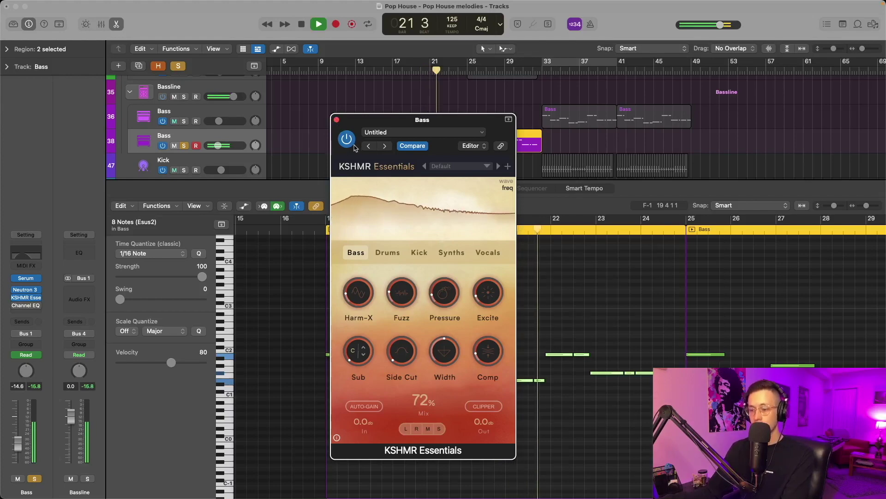
{"action": "left_click", "coordinate": [347, 139]}
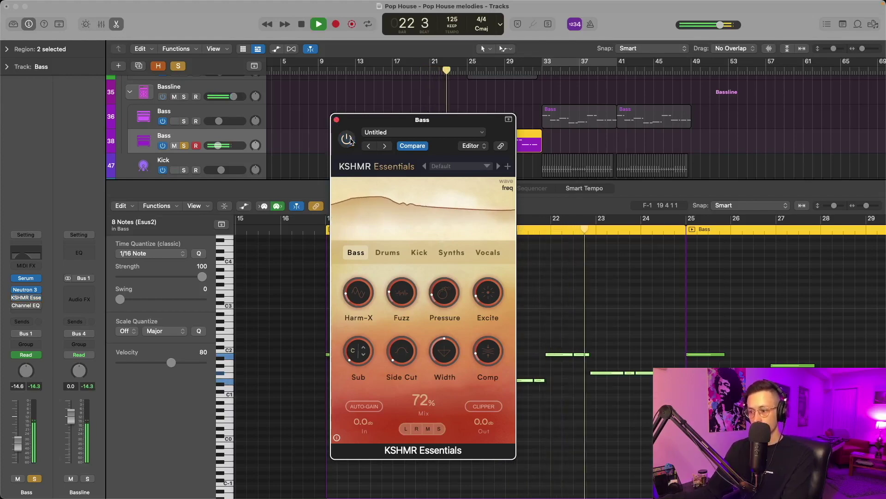
{"action": "left_click", "coordinate": [347, 139]}
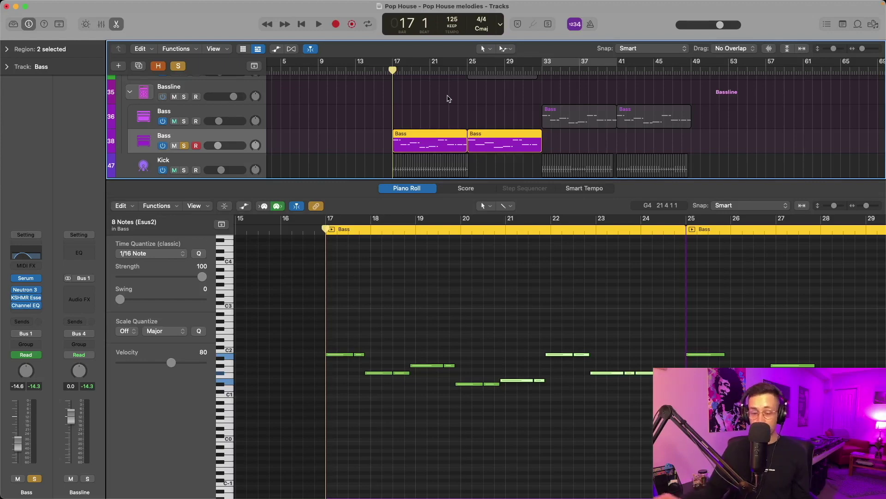
Step: Play with the Bass Channel EQ showing, toggle automation lanes, and reopen the Bass region at bar 25
{"action": "left_click", "coordinate": [27, 306]}
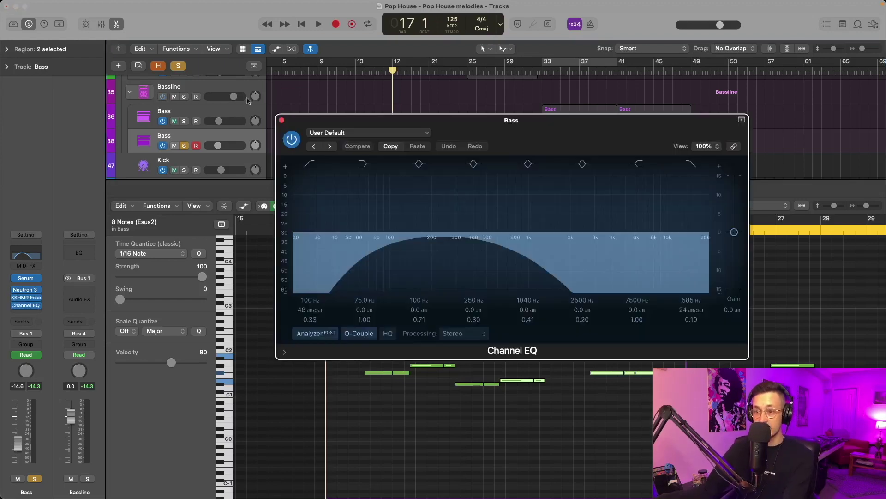
{"action": "left_click_drag", "start_coordinate": [334, 126], "coordinate": [313, 207]}
{"action": "key", "text": "space"}
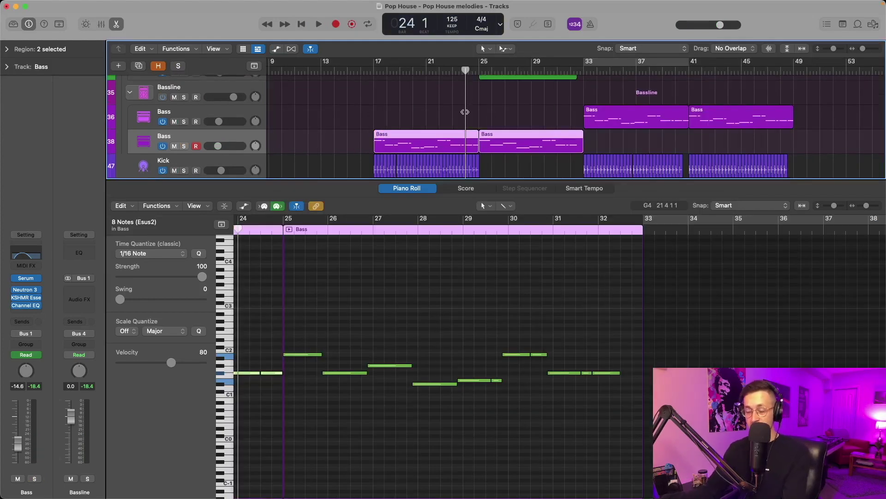
{"action": "key", "text": "a"}
{"action": "key", "text": "super+Right"}
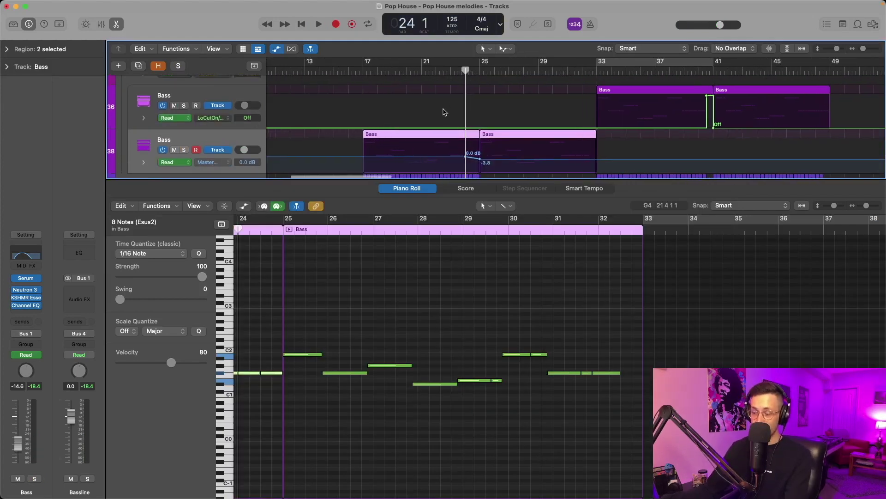
{"action": "left_click", "coordinate": [481, 67]}
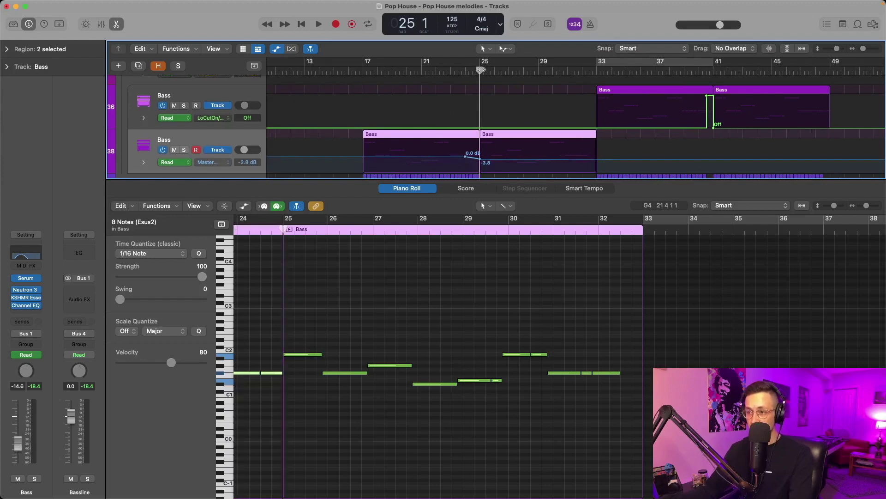
{"action": "key", "text": "a"}
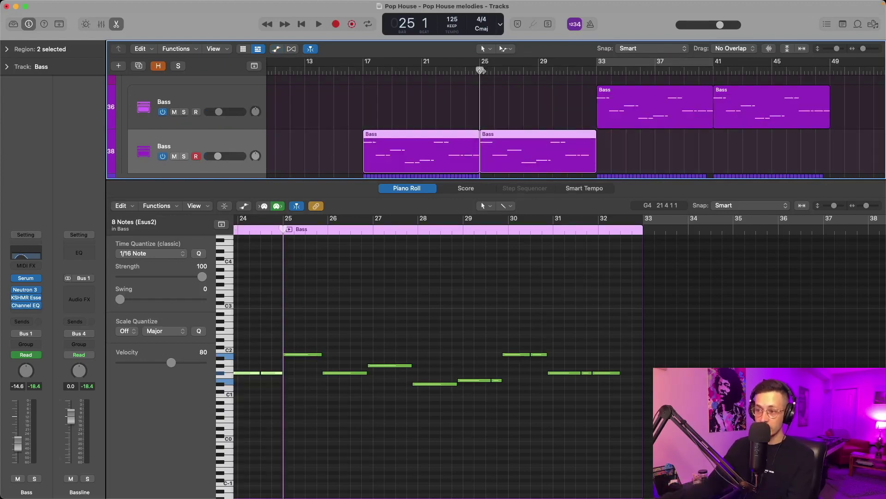
{"action": "key", "text": "e"}
{"action": "double_click", "coordinate": [538, 152]}
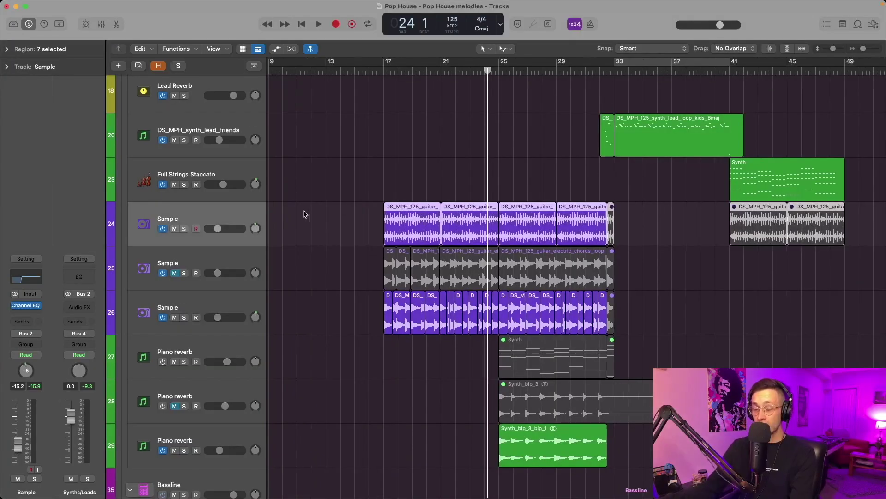
Step: Solo the track 24 Sample, check its Channel EQ, and play the guitar sample
{"action": "scroll", "coordinate": [395, 231], "scroll_direction": "up", "scroll_amount": 3}
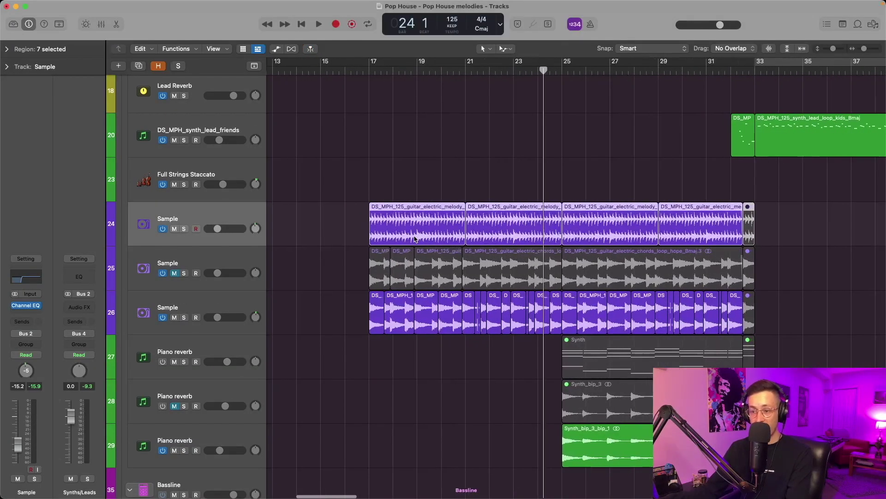
{"action": "key", "text": "s"}
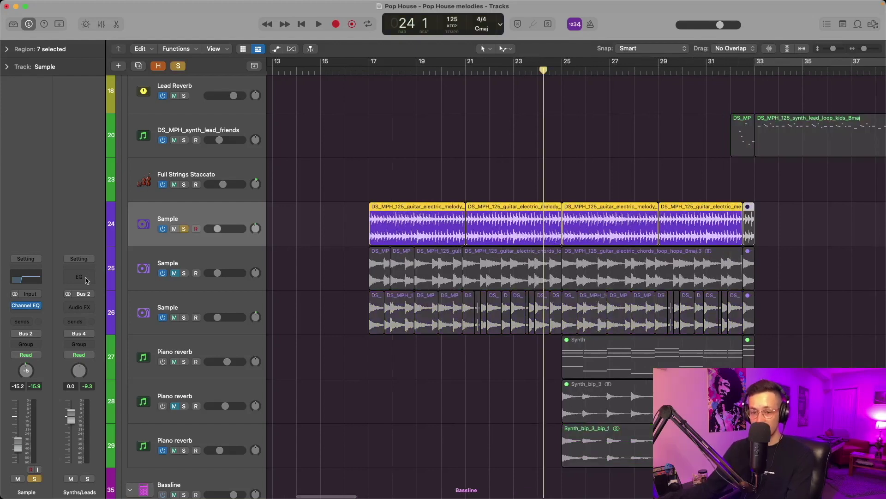
{"action": "left_click", "coordinate": [31, 305]}
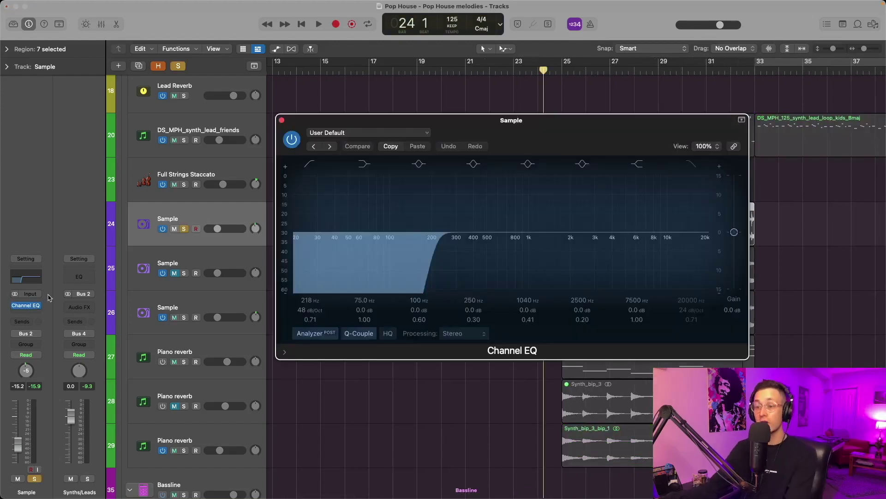
{"action": "left_click", "coordinate": [281, 120]}
{"action": "key", "text": "space"}
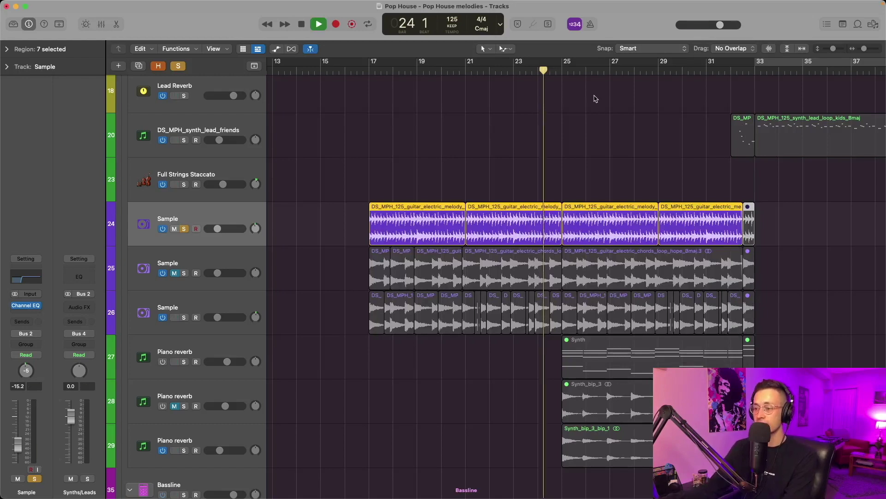
{"action": "scroll", "coordinate": [595, 97], "scroll_direction": "down", "scroll_amount": 3}
{"action": "scroll", "coordinate": [596, 97], "scroll_direction": "down", "scroll_amount": 2}
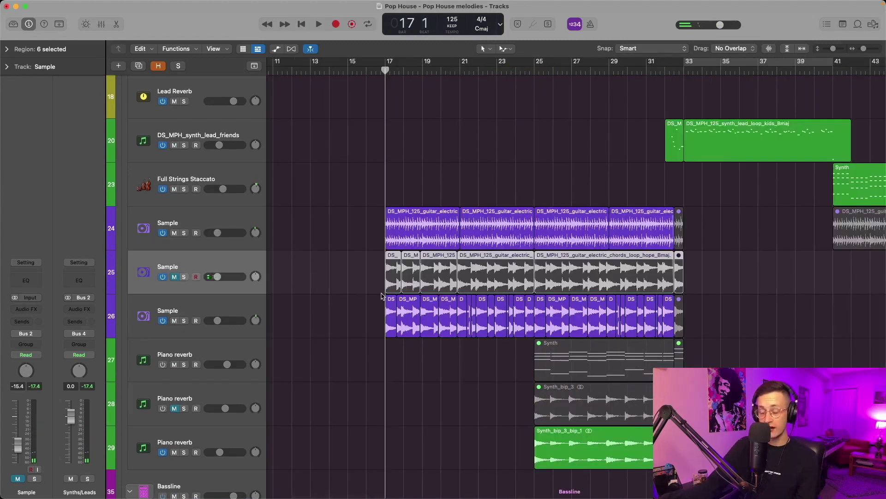
{"action": "scroll", "coordinate": [381, 294], "scroll_direction": "left", "scroll_amount": 2}
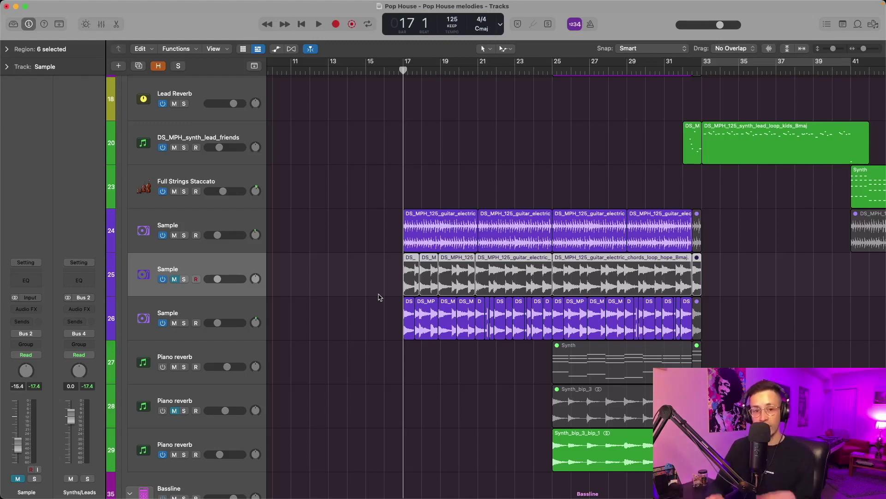
Step: Solo the track 25 Sample and play the chord sample, zoomed out
{"action": "key", "text": "s"}
{"action": "key", "text": "space"}
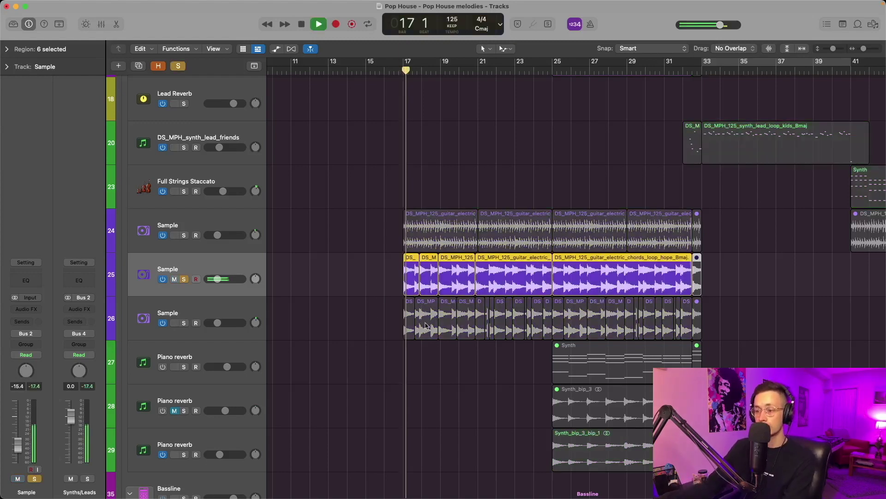
{"action": "key", "text": "super+Left"}
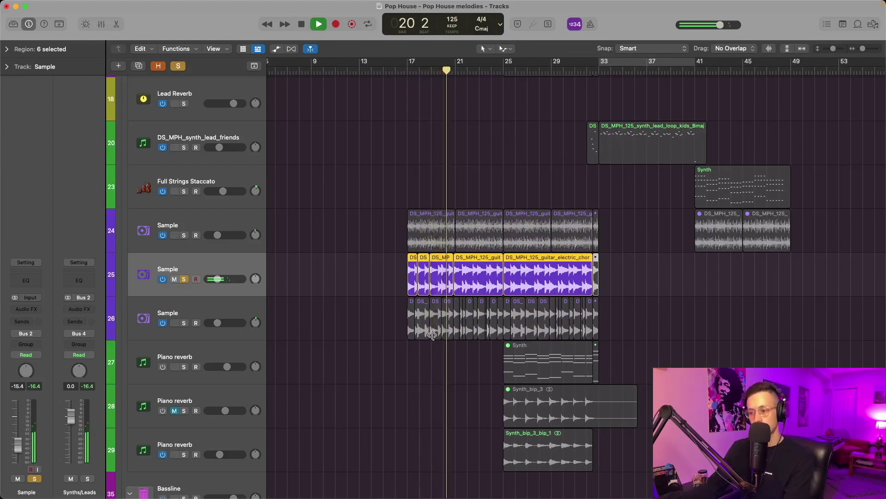
{"action": "key", "text": "space"}
Step: Play the third Sample track from bar 17, unsolo it, and show its 48 dB/Oct low cut at 276 Hz
{"action": "left_click", "coordinate": [433, 335]}
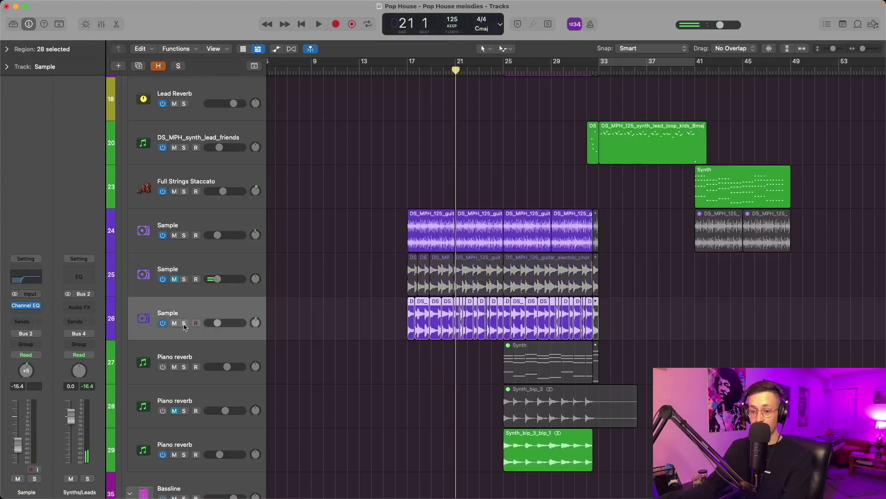
{"action": "left_click", "coordinate": [409, 67]}
{"action": "key", "text": "space"}
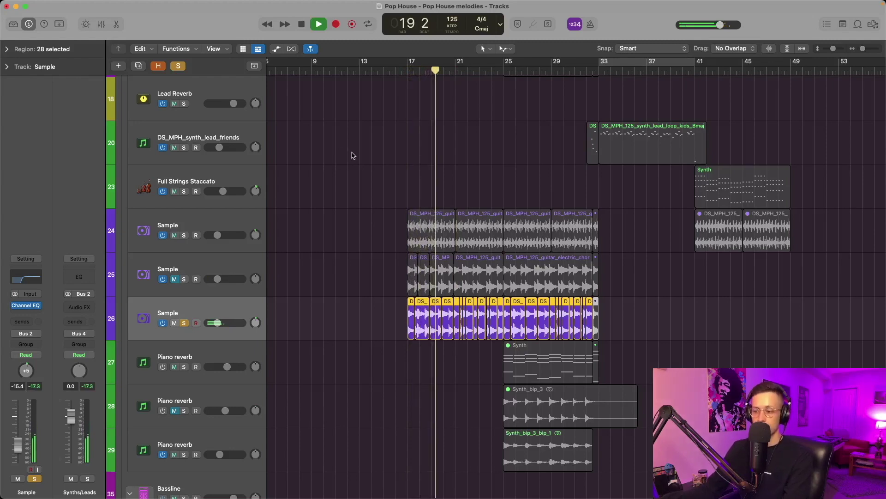
{"action": "key", "text": "s"}
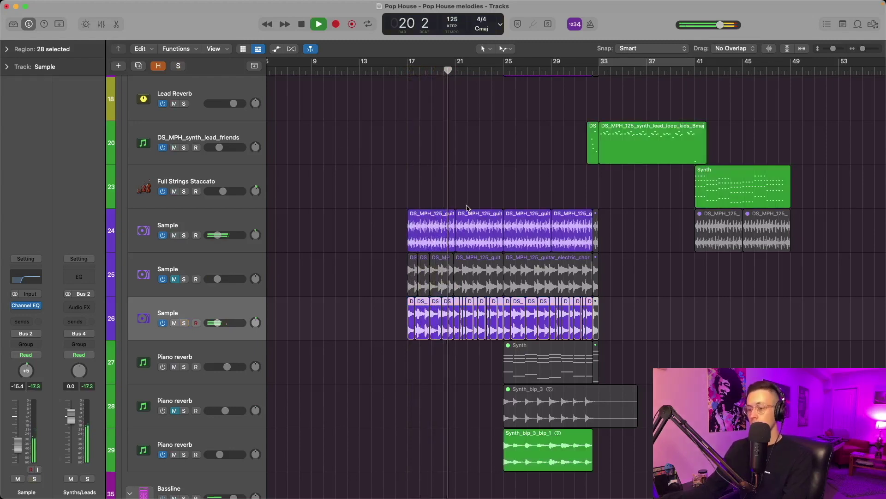
{"action": "key", "text": "super+Left"}
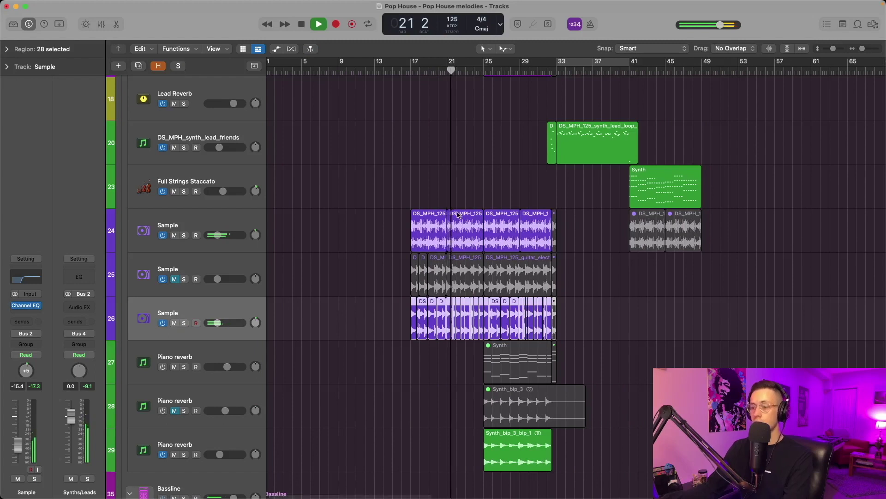
{"action": "scroll", "coordinate": [454, 214], "scroll_direction": "down", "scroll_amount": 1}
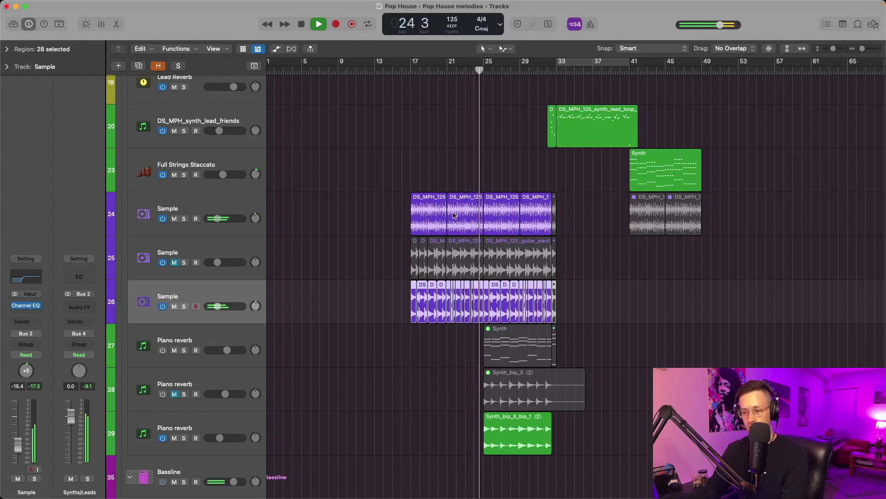
{"action": "key", "text": "space"}
{"action": "left_click", "coordinate": [33, 305]}
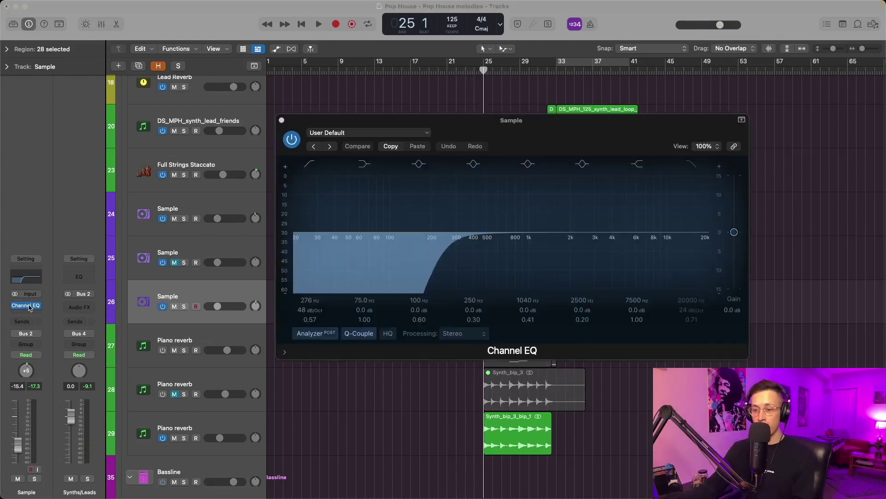
Step: Close the Channel EQ and open track 27's bar-25 Synth chord region (20 Emaj7/9/#11 notes) in the Piano Roll
{"action": "left_click", "coordinate": [281, 121]}
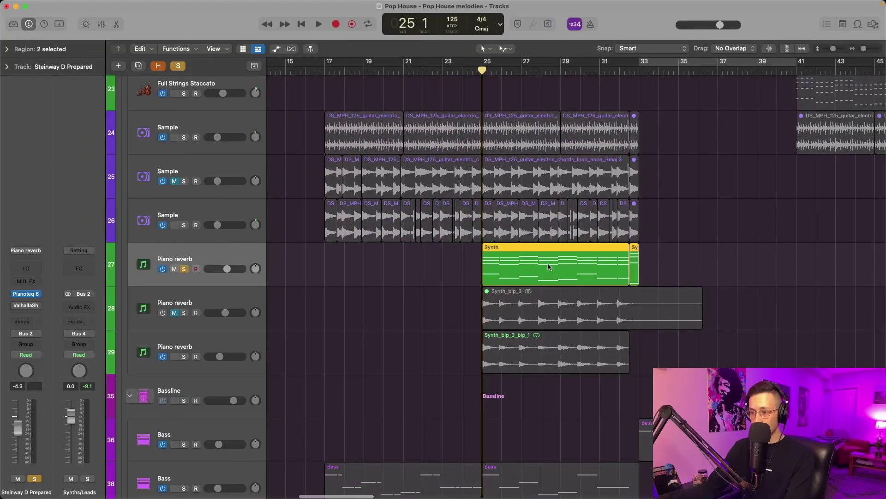
{"action": "double_click", "coordinate": [549, 266]}
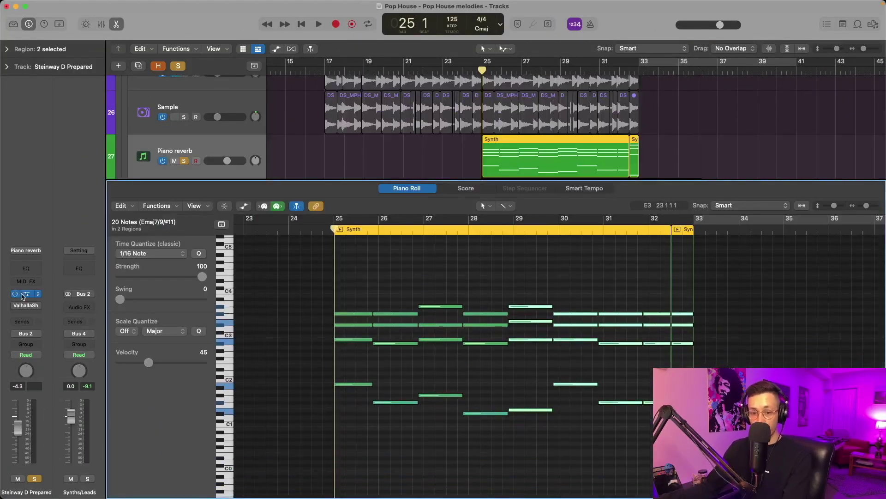
Step: Check the Pianoteq 6 Steinway D Prepared instrument, play the chords, then close the Piano Roll
{"action": "left_click", "coordinate": [26, 293]}
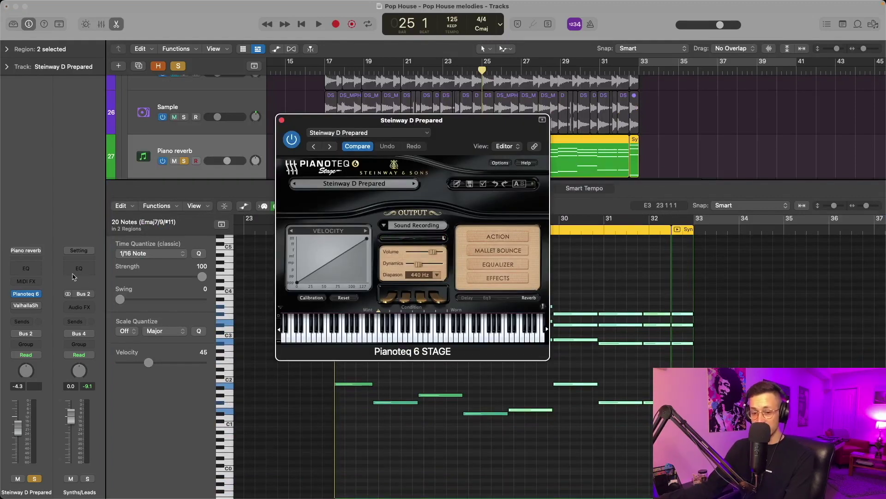
{"action": "left_click", "coordinate": [26, 294]}
{"action": "key", "text": "space"}
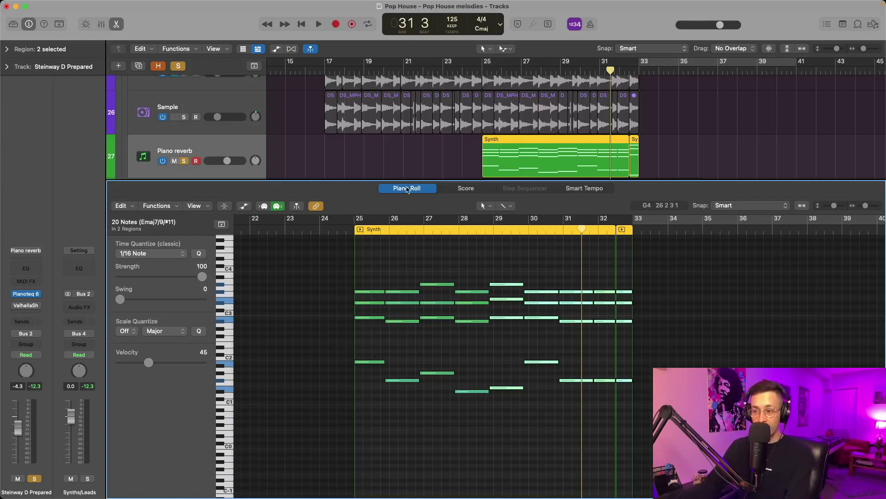
{"action": "key", "text": "e"}
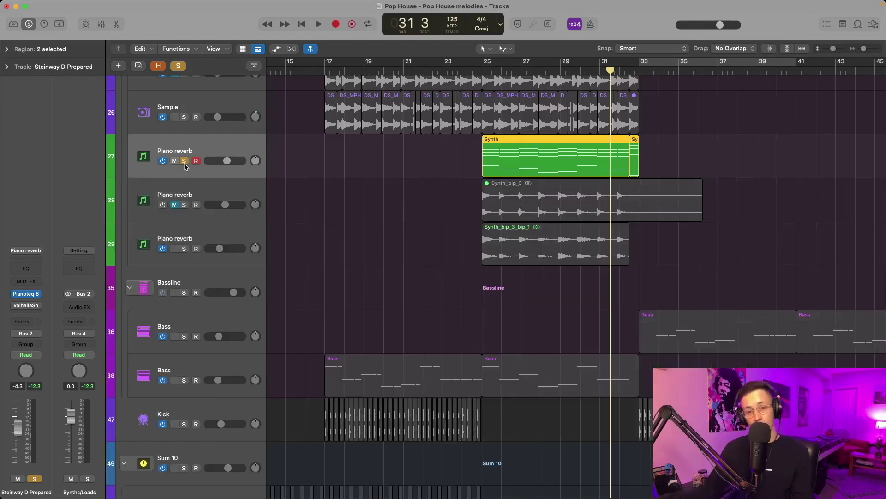
Step: Solo Synth_bip_3 from bar 25 and audition its Neutron 3 compressor, including the middle band
{"action": "left_click", "coordinate": [185, 167]}
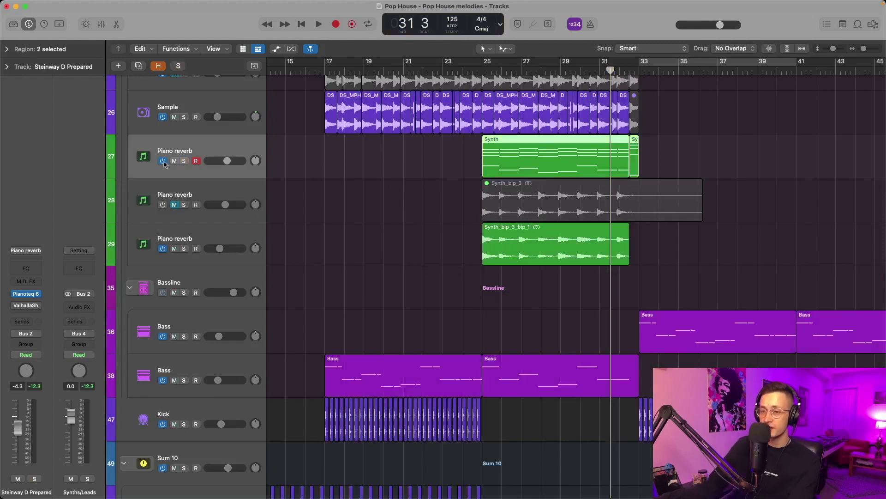
{"action": "key", "text": "Down"}
{"action": "key", "text": "s"}
{"action": "key", "text": "shift+Return"}
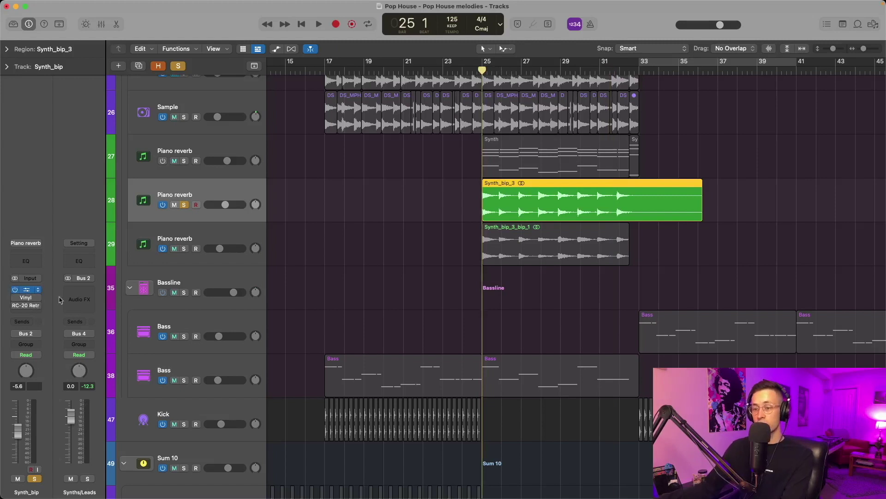
{"action": "left_click", "coordinate": [26, 290]}
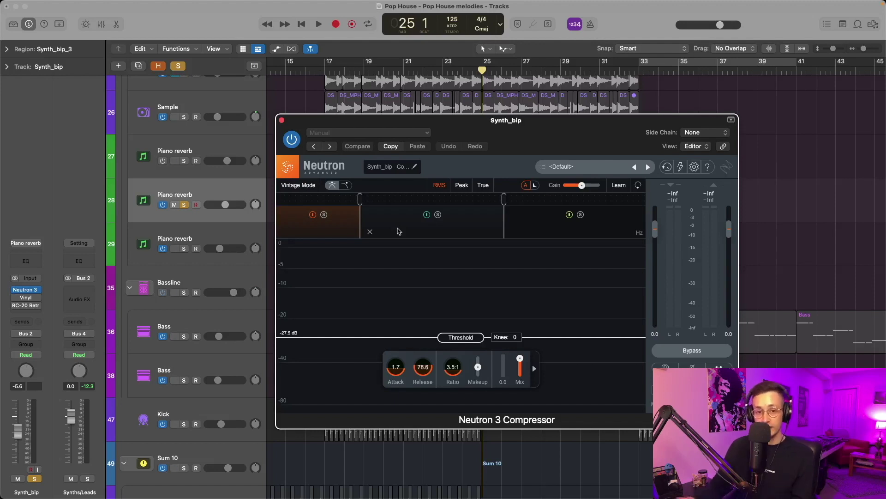
{"action": "key", "text": "space"}
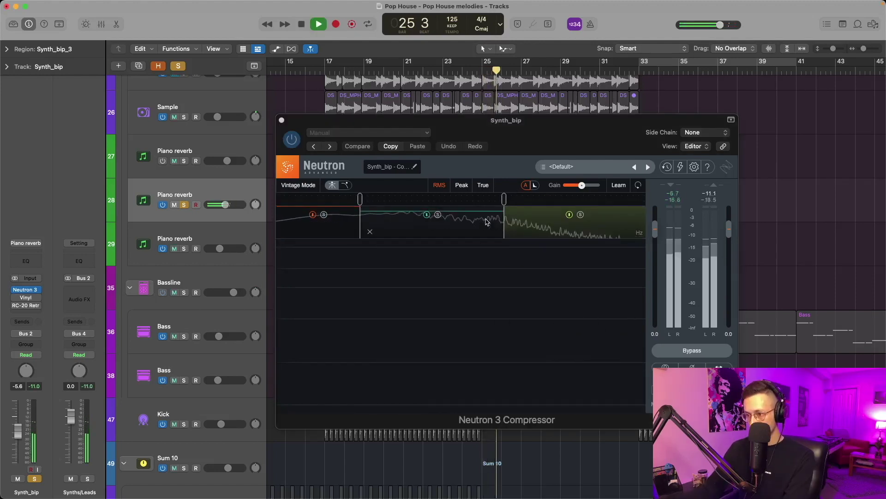
{"action": "left_click", "coordinate": [486, 221]}
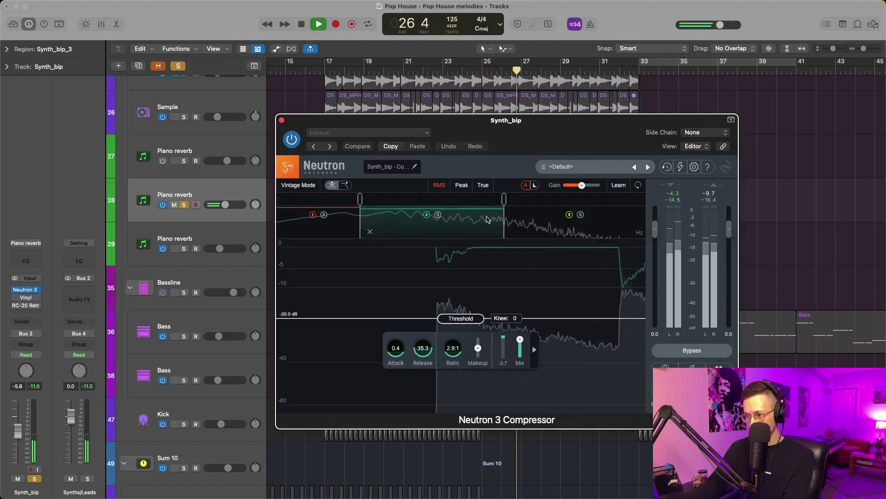
{"action": "left_click", "coordinate": [281, 120]}
{"action": "key", "text": "space"}
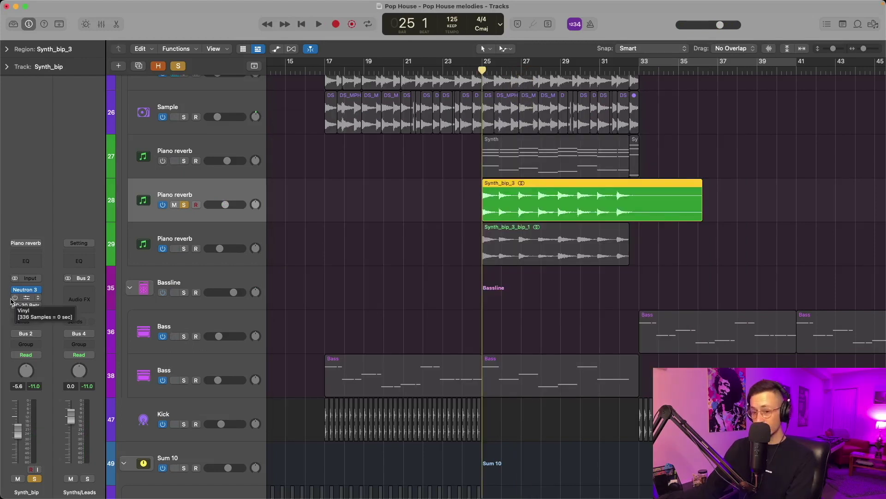
Step: Audition the Vinyl effect on Synth_bip_3 during playback
{"action": "left_click", "coordinate": [25, 299]}
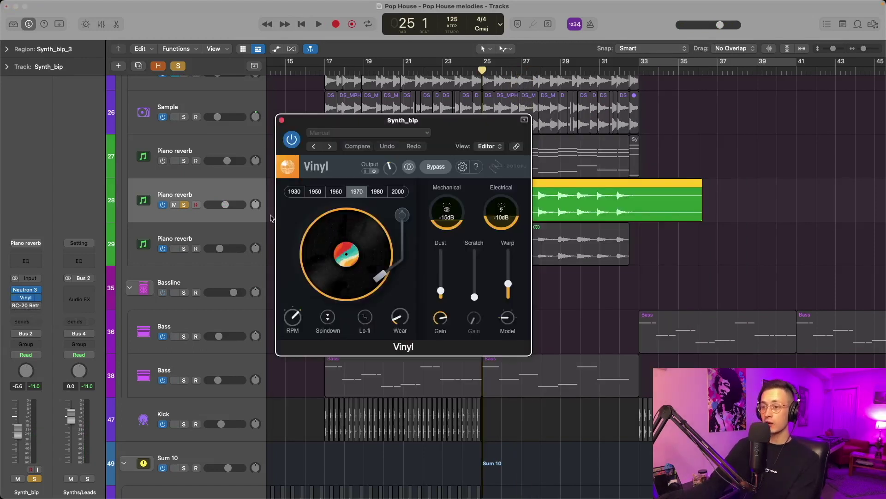
{"action": "left_click_drag", "start_coordinate": [356, 129], "coordinate": [486, 206]}
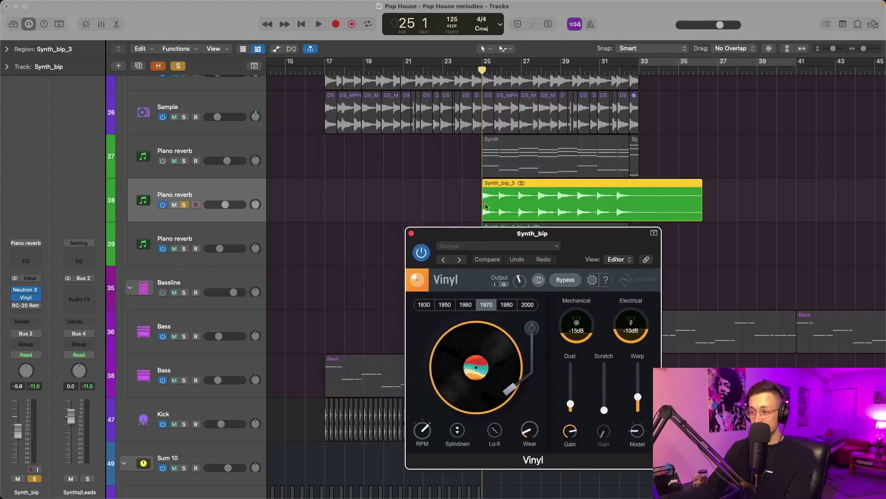
{"action": "key", "text": "space"}
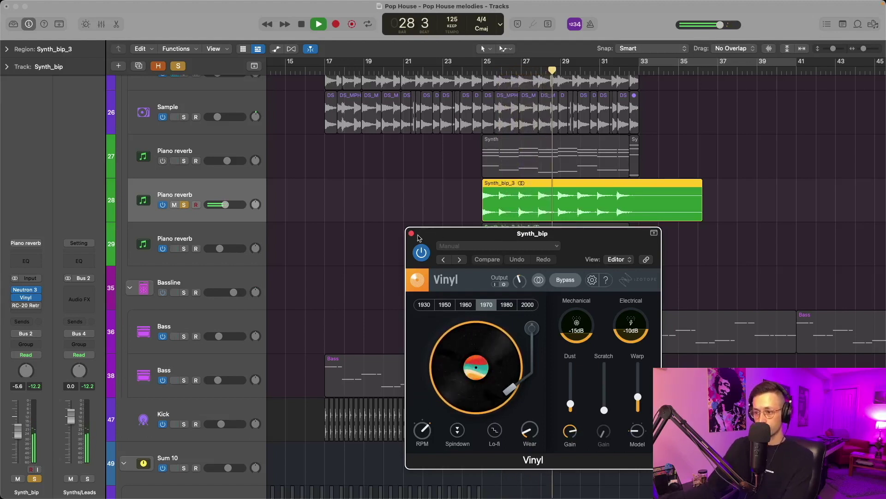
{"action": "key", "text": "space"}
{"action": "left_click", "coordinate": [19, 299]}
Step: Audition the RC-20 Retro Color Sad Piano preset, then mute the Synth_bip_3 track
{"action": "left_click", "coordinate": [17, 306]}
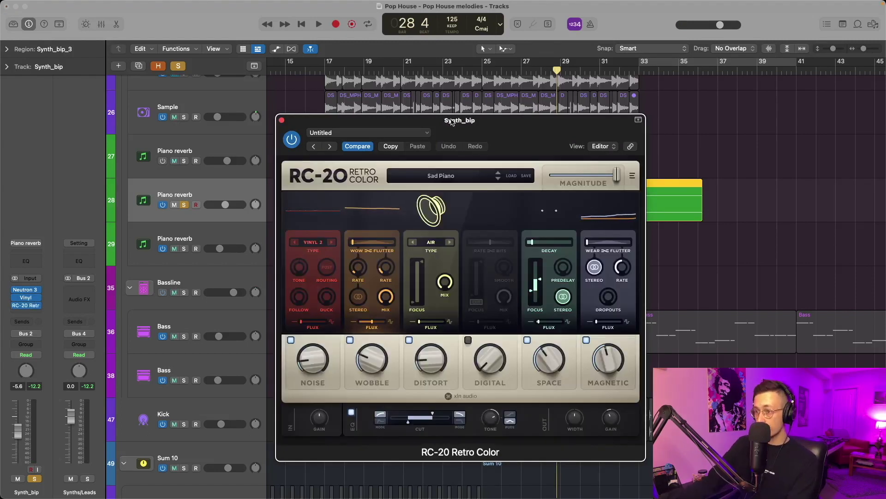
{"action": "left_click_drag", "start_coordinate": [453, 122], "coordinate": [400, 145]}
{"action": "left_click", "coordinate": [586, 143]}
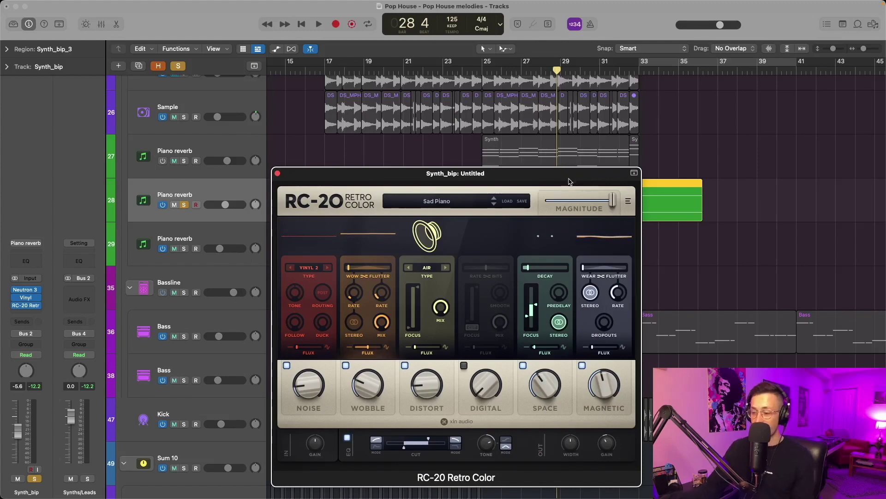
{"action": "key", "text": "space"}
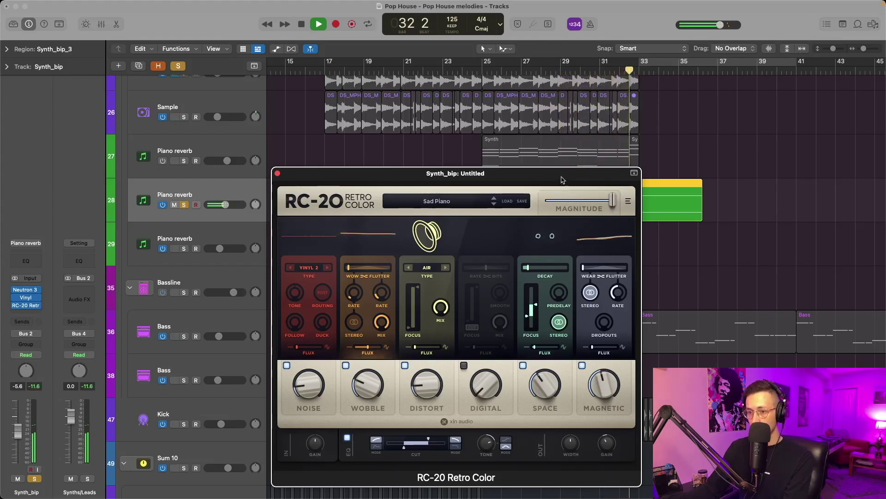
{"action": "key", "text": "space"}
{"action": "key", "text": "super+w"}
{"action": "left_click", "coordinate": [174, 205]}
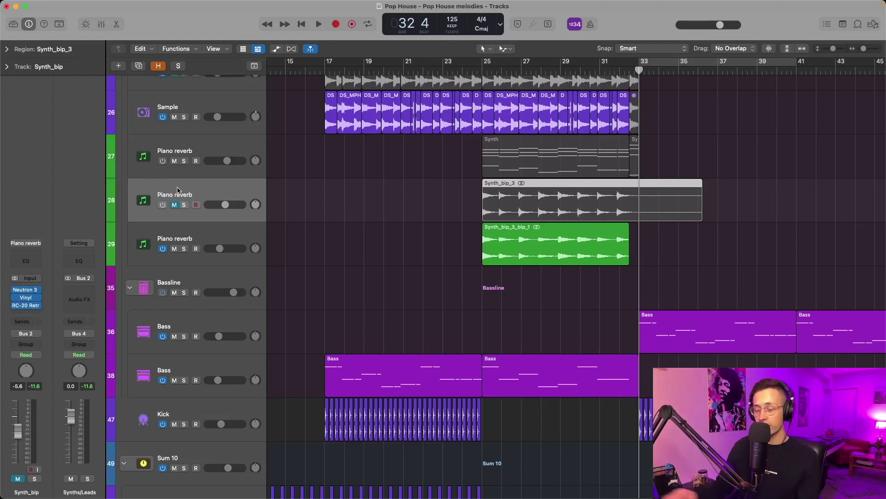
Step: Inspect the Pro-Q 3 EQ on Synth_bip_3_bip_1, then play the track soloed from bar 25
{"action": "left_click", "coordinate": [253, 232]}
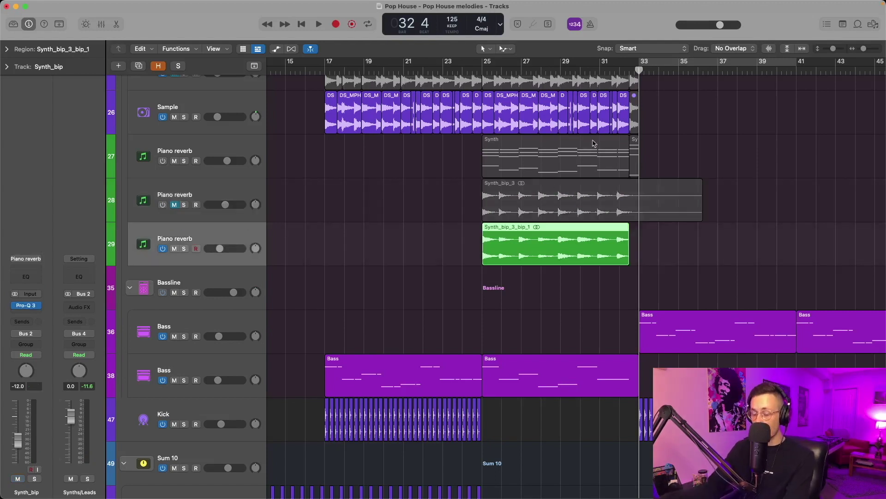
{"action": "left_click", "coordinate": [26, 308]}
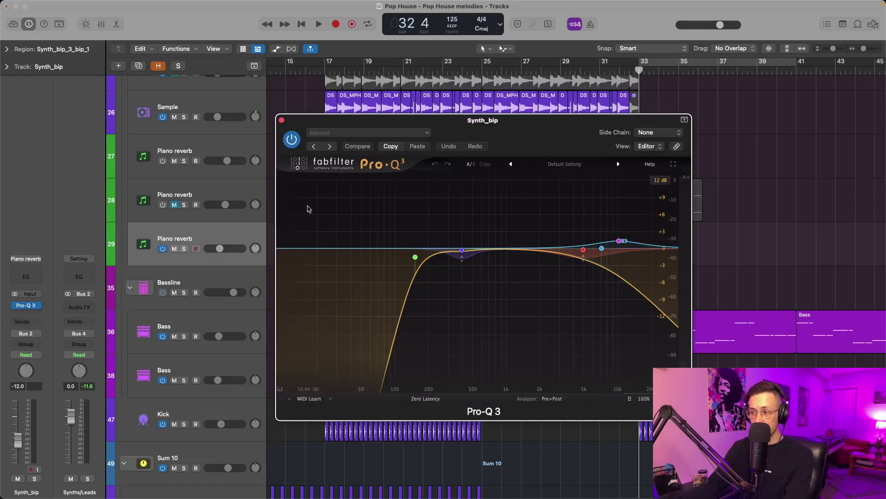
{"action": "left_click_drag", "start_coordinate": [386, 127], "coordinate": [143, 195]}
{"action": "left_click", "coordinate": [487, 72]}
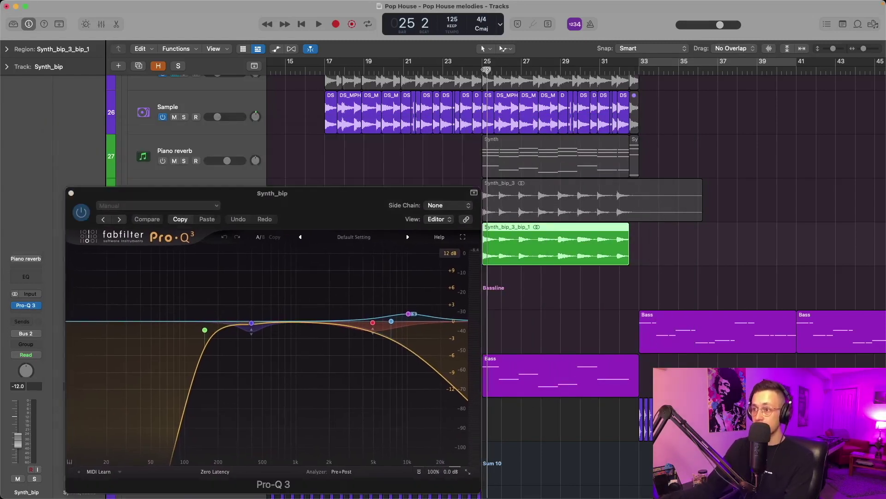
{"action": "key", "text": "space"}
{"action": "left_click", "coordinate": [39, 306]}
{"action": "key", "text": "s"}
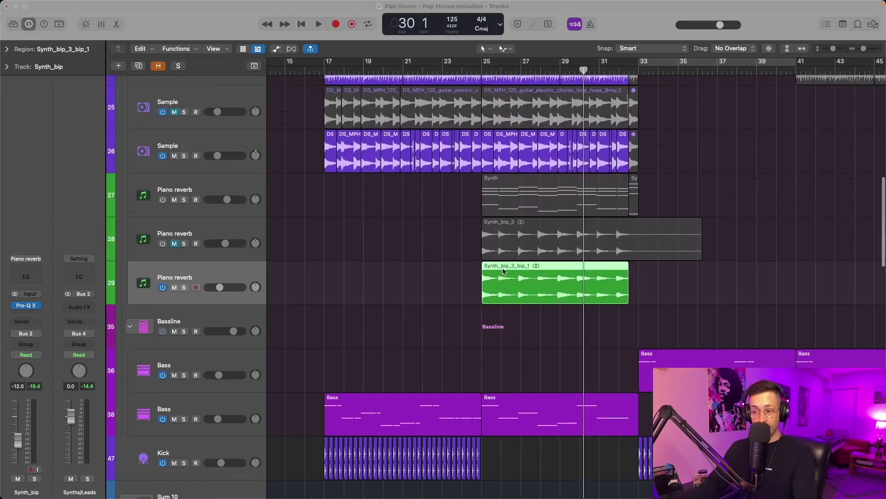
{"action": "scroll", "coordinate": [503, 272], "scroll_direction": "up", "scroll_amount": 10}
Step: Zoom out, solo the track 15 Chord Stab and play its Synth region from bar 25
{"action": "scroll", "coordinate": [503, 272], "scroll_direction": "up", "scroll_amount": 5}
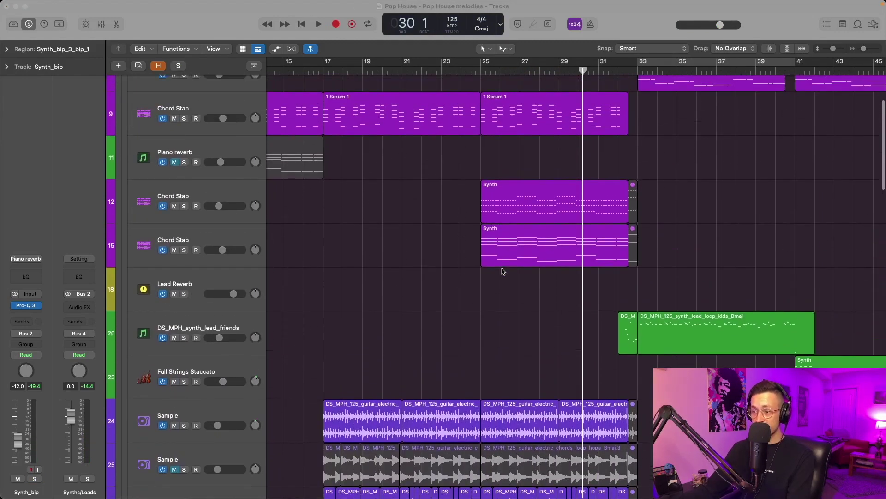
{"action": "key", "text": "super+Left"}
{"action": "left_click", "coordinate": [220, 254]}
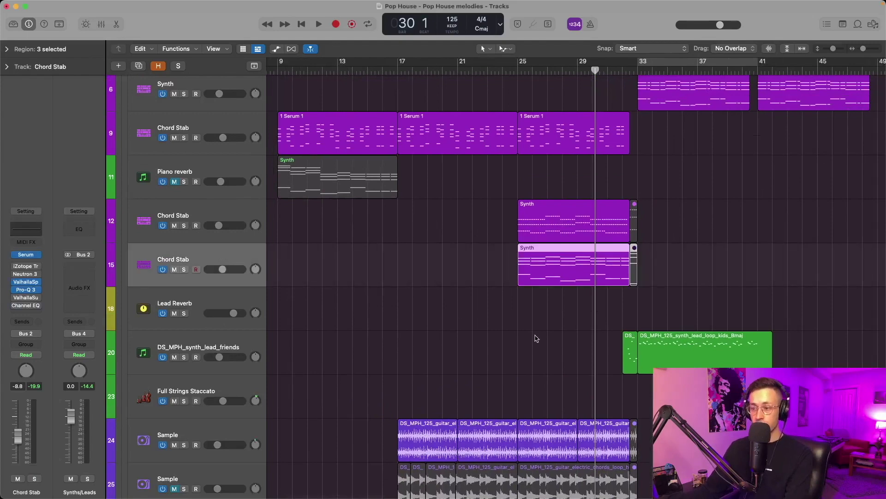
{"action": "key", "text": "s"}
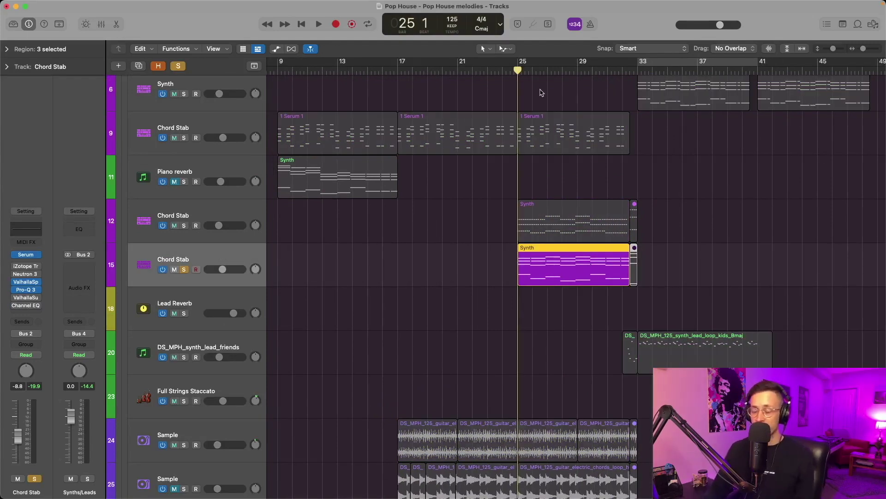
{"action": "key", "text": "space"}
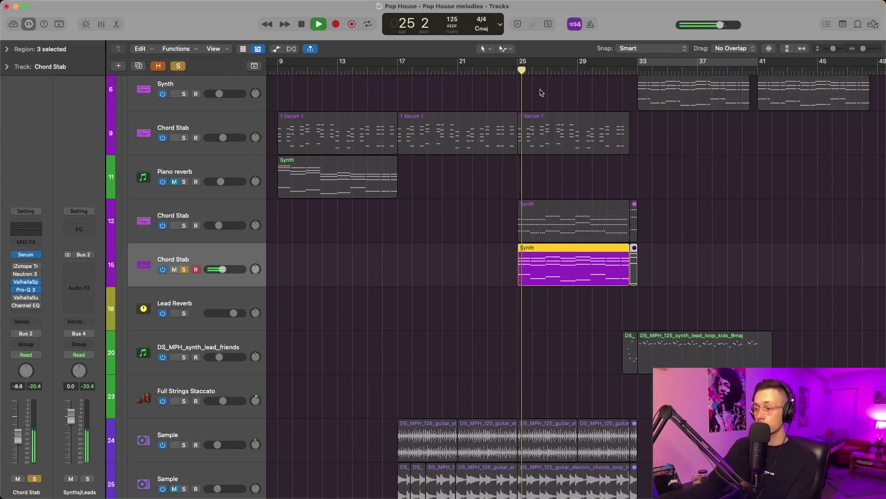
{"action": "scroll", "coordinate": [581, 164], "scroll_direction": "down", "scroll_amount": 1}
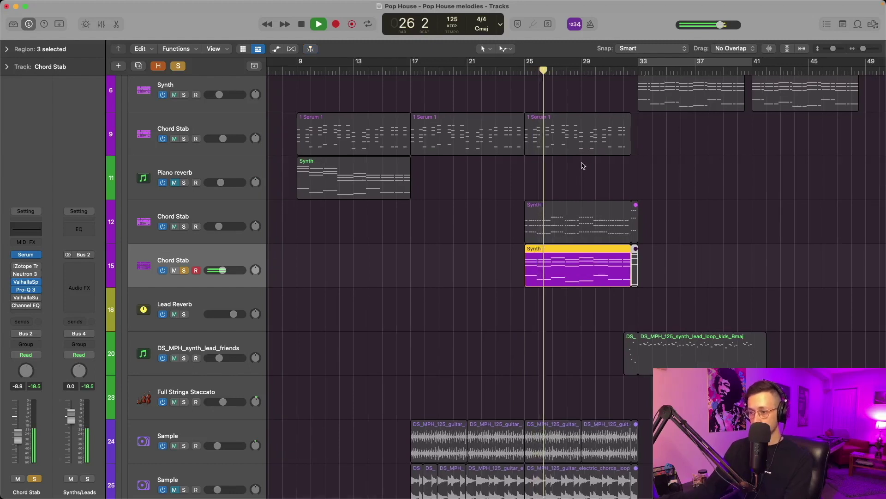
{"action": "scroll", "coordinate": [580, 175], "scroll_direction": "right", "scroll_amount": 5}
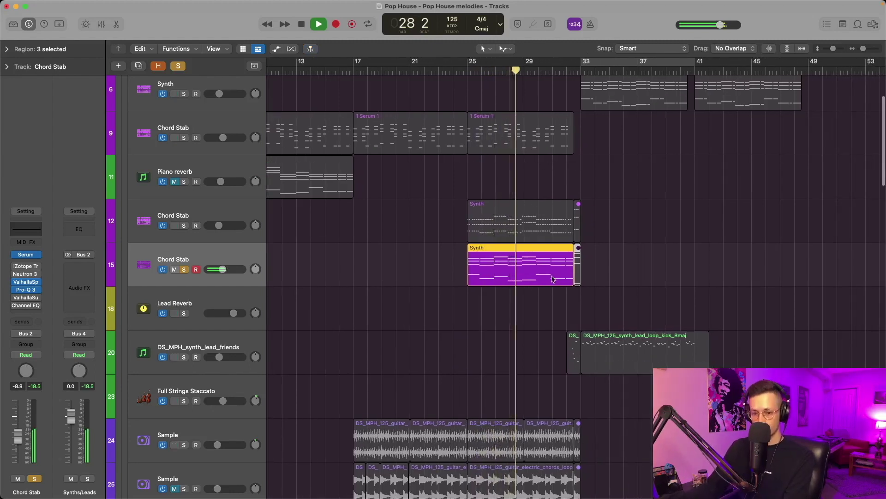
Step: Check the ValhallaSpaceModulator chorus on the second Chord Stab track
{"action": "key", "text": "space"}
{"action": "left_click", "coordinate": [30, 284]}
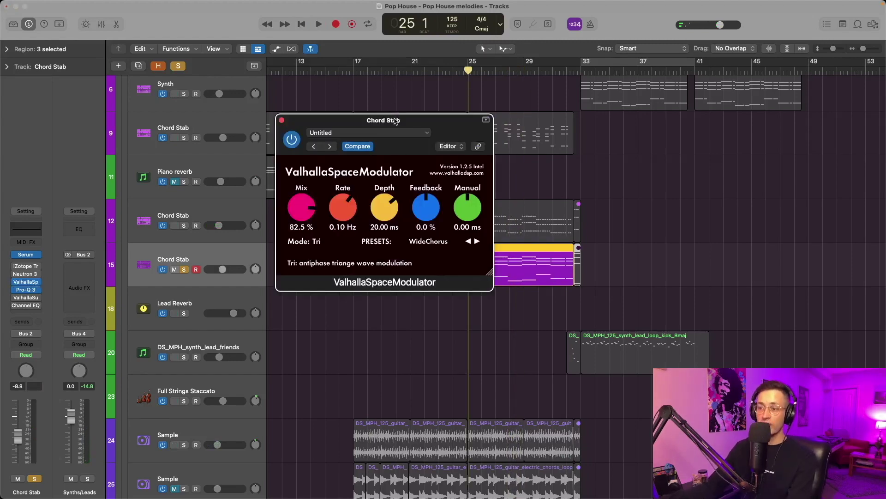
{"action": "left_click_drag", "start_coordinate": [394, 121], "coordinate": [392, 195]}
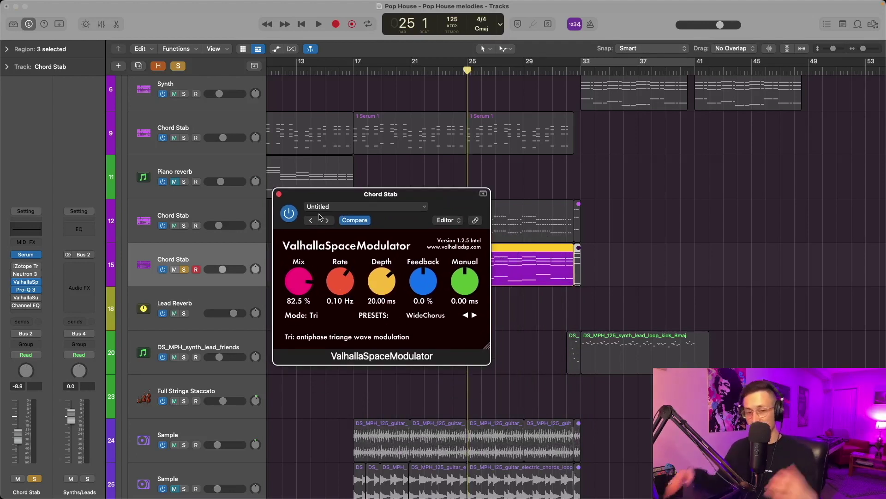
{"action": "left_click", "coordinate": [279, 194]}
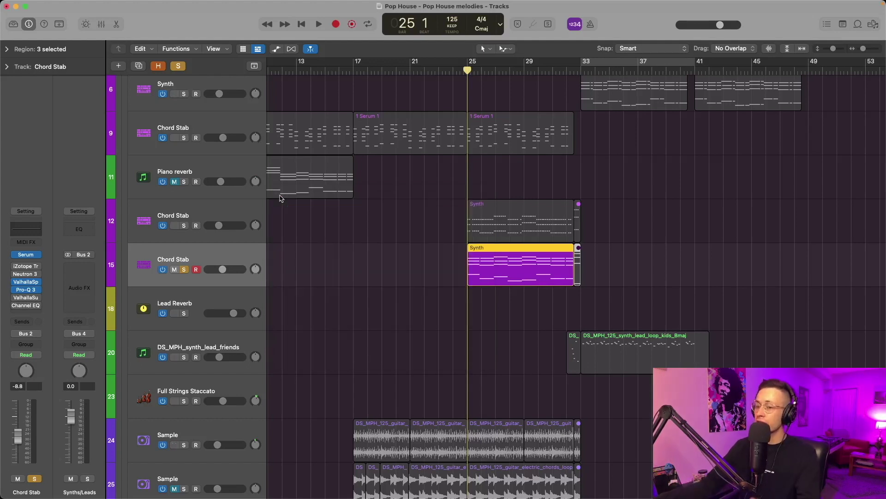
Step: Open its Pro-Q 3, showing a 30 dB/oct low cut near 261 Hz, and play the chords
{"action": "scroll", "coordinate": [378, 212], "scroll_direction": "up", "scroll_amount": 1}
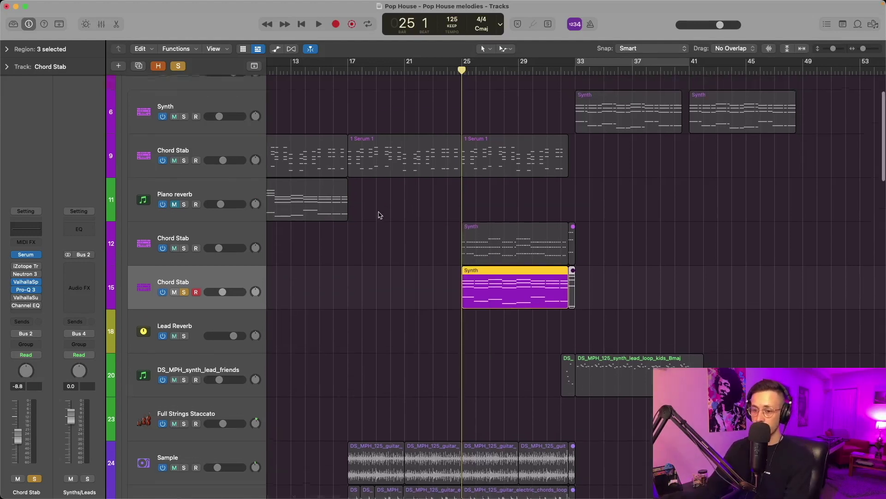
{"action": "key", "text": "v"}
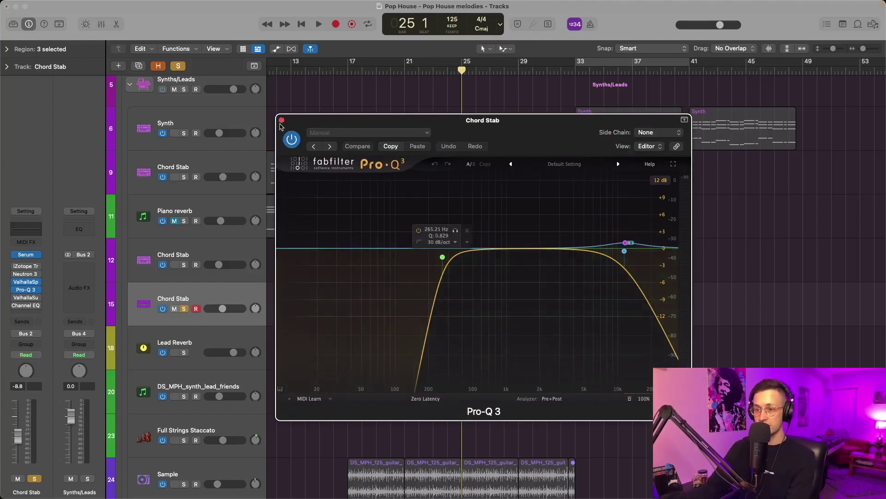
{"action": "key", "text": "space"}
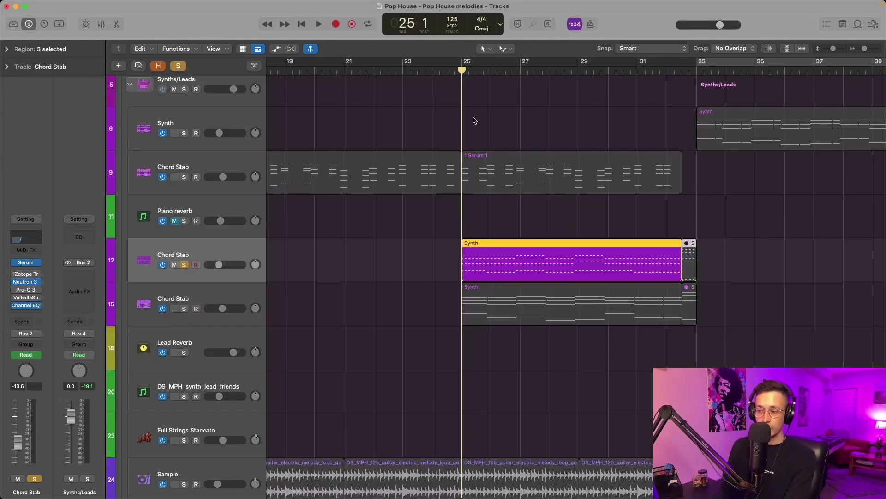
Step: Zoom the timeline out twice during playback, then stop
{"action": "left_click", "coordinate": [534, 130], "text": "ctrl+alt"}
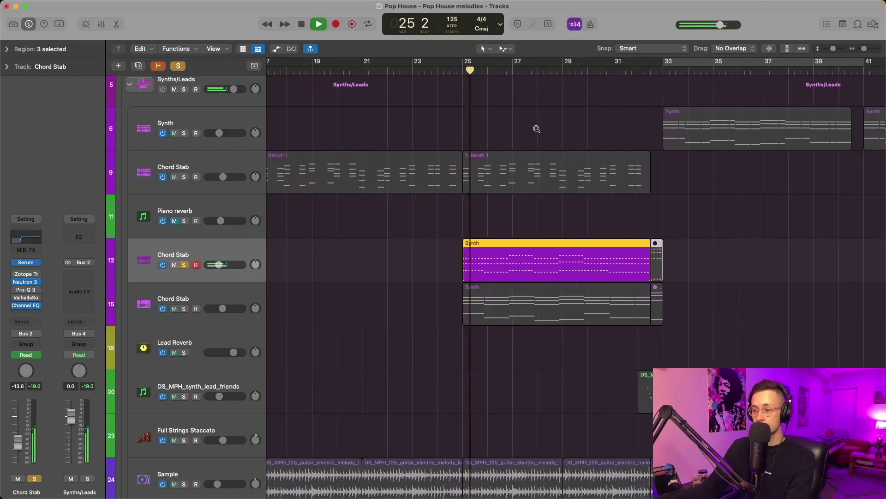
{"action": "left_click", "coordinate": [536, 128], "text": "ctrl+alt"}
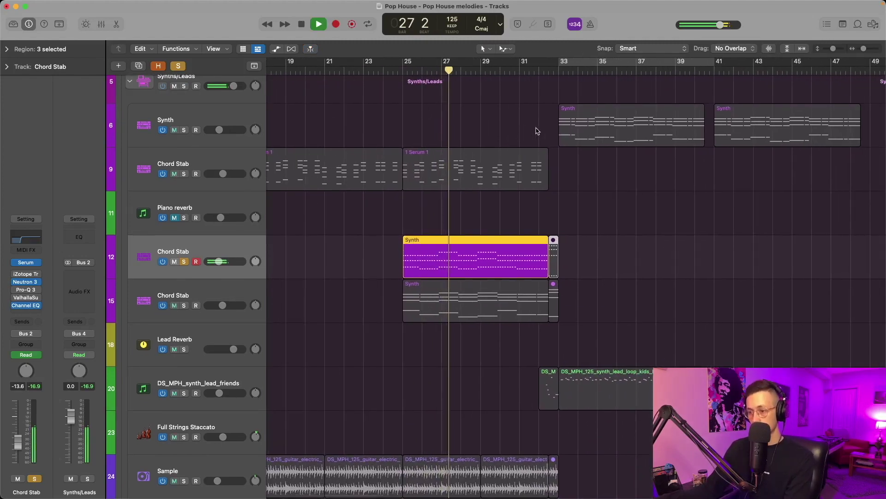
{"action": "key", "text": "space"}
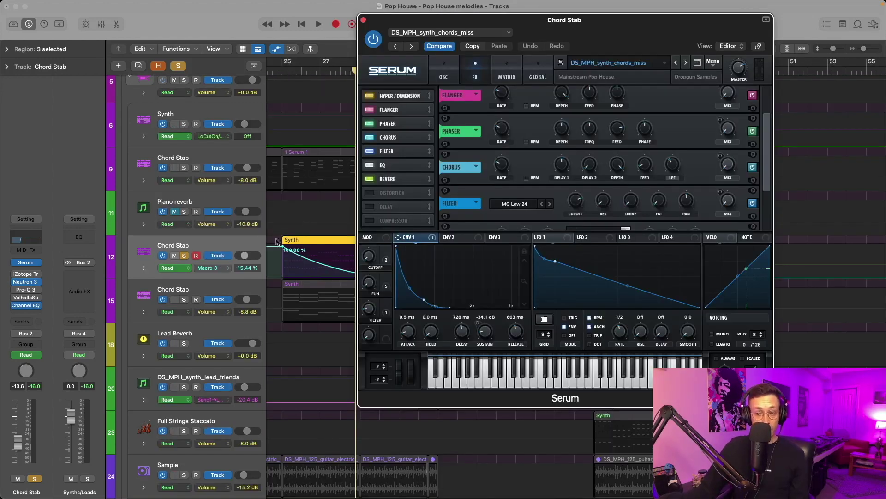
Step: Show the Chord Stab's Macro 1 cutoff automation (0% to 39.73%) and play the sweep
{"action": "left_click_drag", "start_coordinate": [418, 26], "coordinate": [471, 38]}
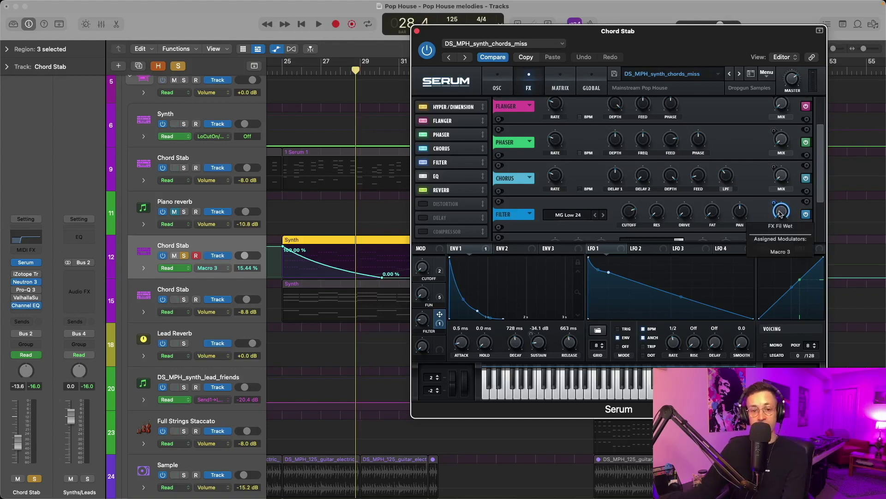
{"action": "left_click", "coordinate": [424, 268]}
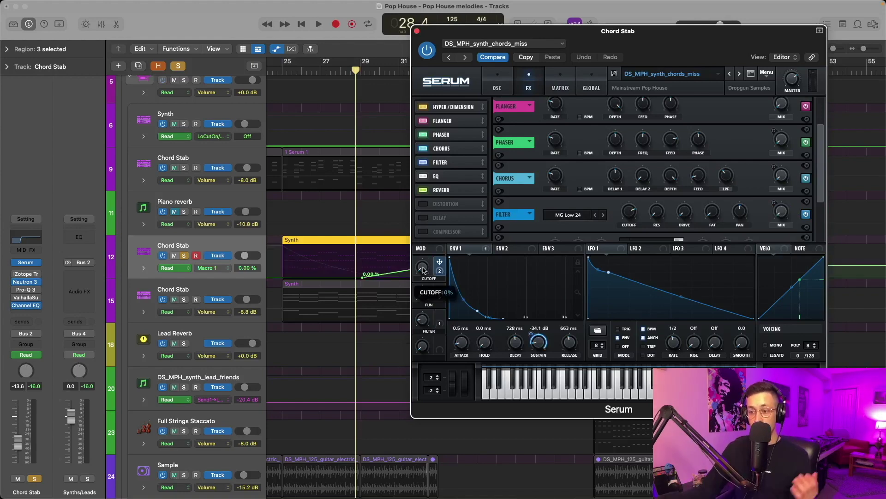
{"action": "left_click", "coordinate": [495, 79]}
{"action": "left_click_drag", "start_coordinate": [516, 33], "coordinate": [598, 94]}
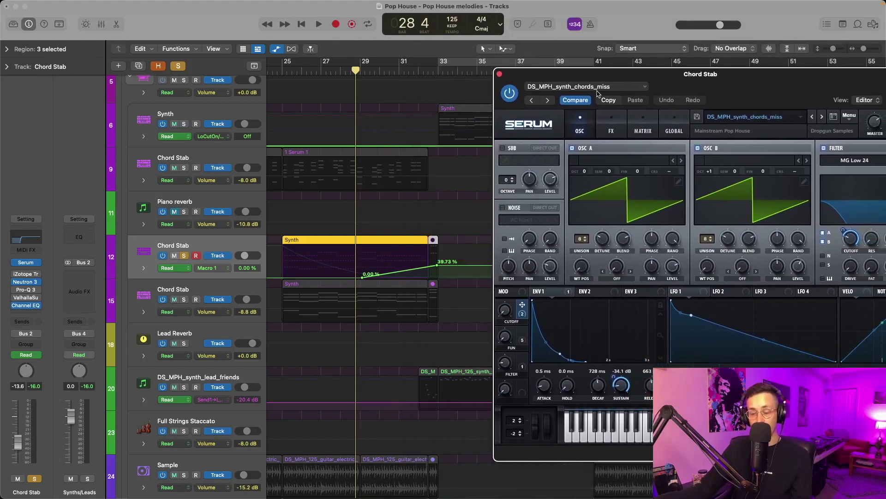
{"action": "left_click", "coordinate": [362, 72]}
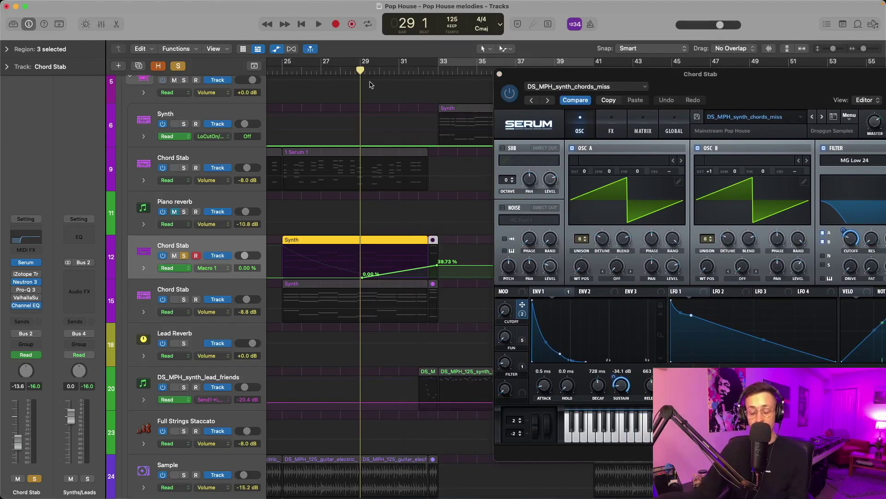
{"action": "key", "text": "space"}
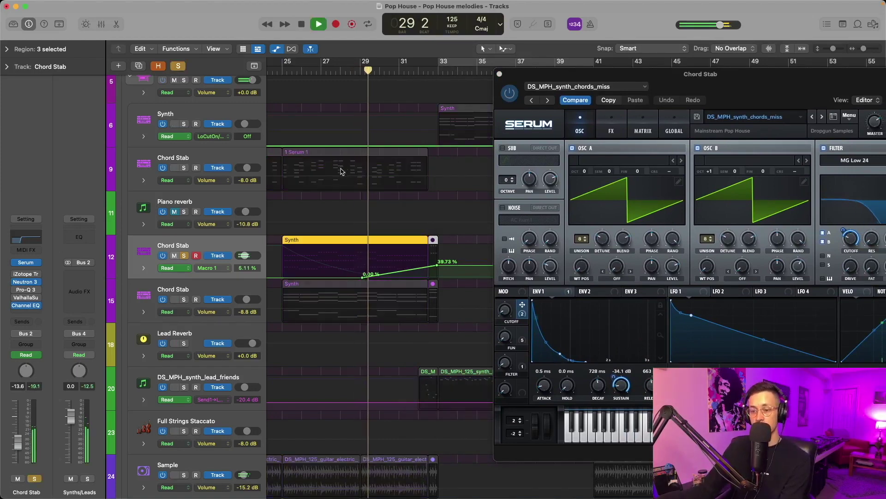
{"action": "key", "text": "super+Left"}
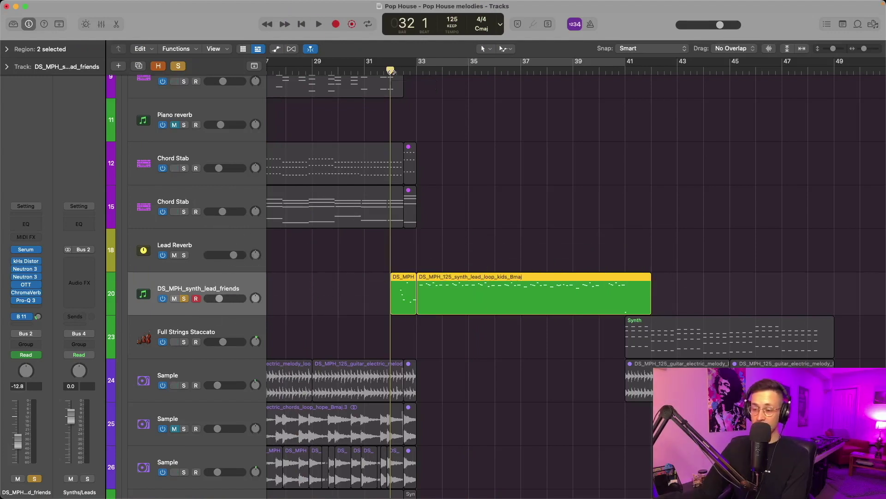
Step: Play the lead, then open the DS_MPH_125_synth_lead_loop region in the Piano Roll
{"action": "key", "text": "space"}
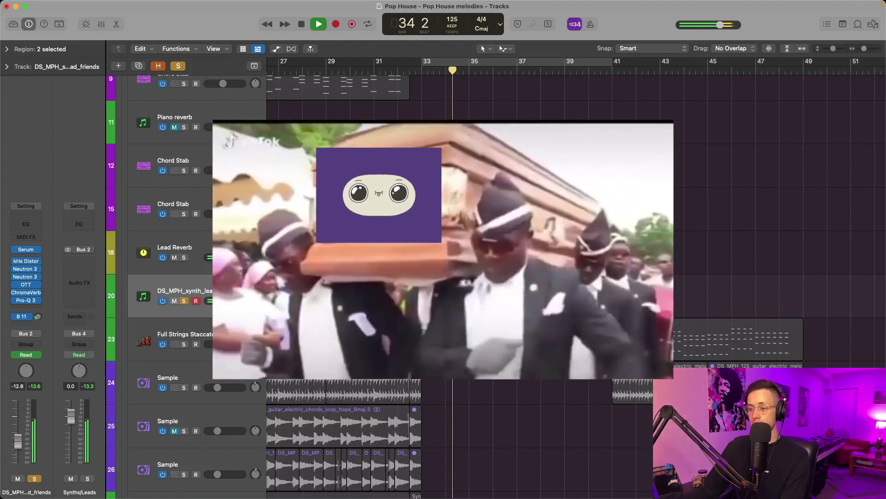
{"action": "key", "text": "s"}
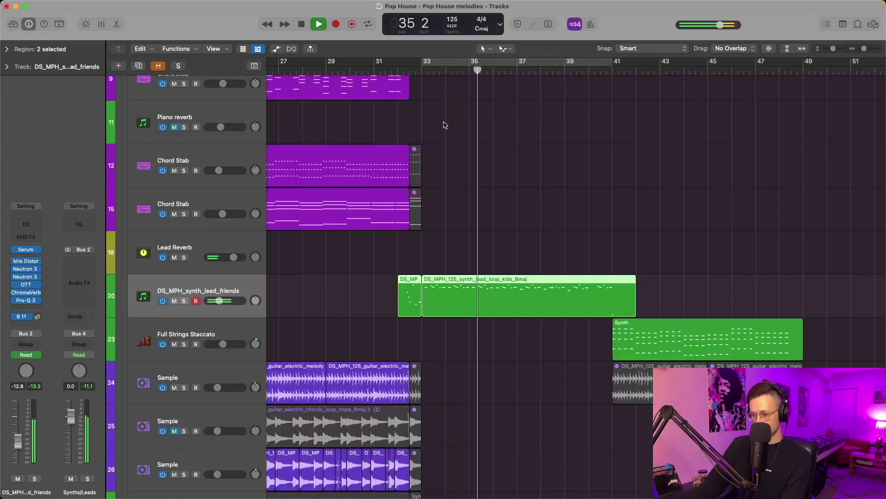
{"action": "scroll", "coordinate": [442, 131], "scroll_direction": "down", "scroll_amount": 1}
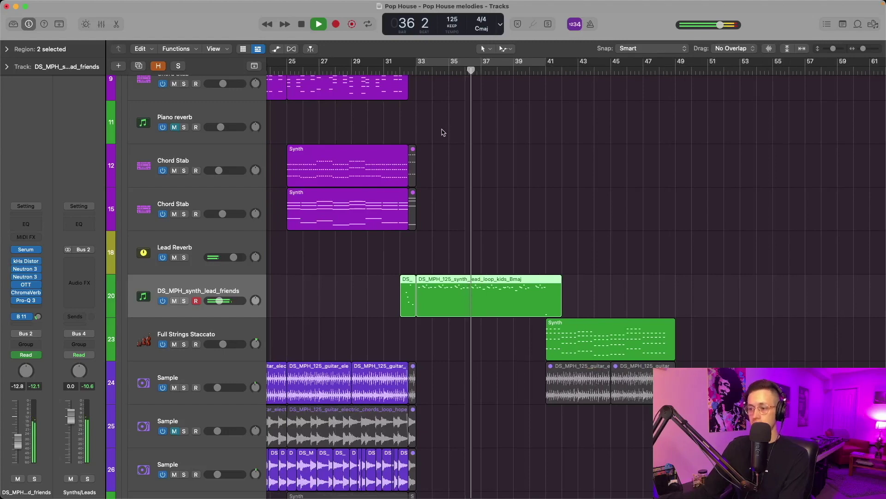
{"action": "double_click", "coordinate": [480, 295]}
{"action": "key", "text": "space"}
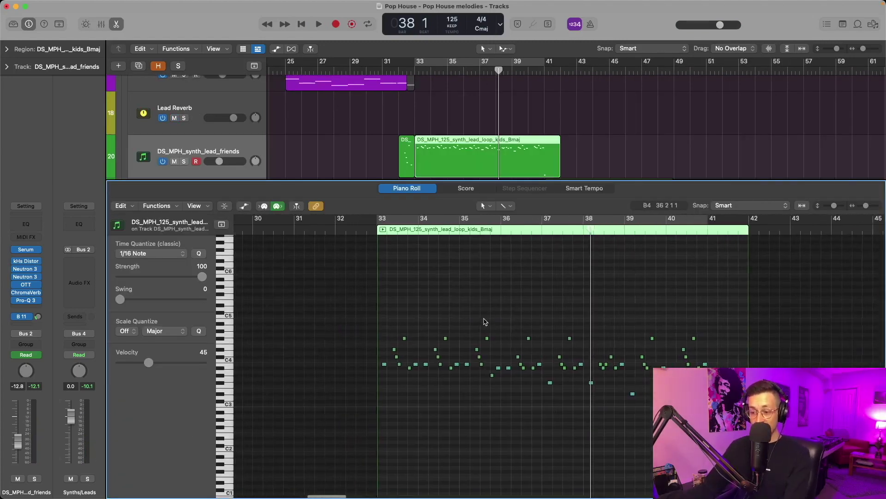
Step: Re-solo the lead track and open its Serum with the DS_MPH_synth_lead_friends preset
{"action": "scroll", "coordinate": [485, 321], "scroll_direction": "up", "scroll_amount": 5}
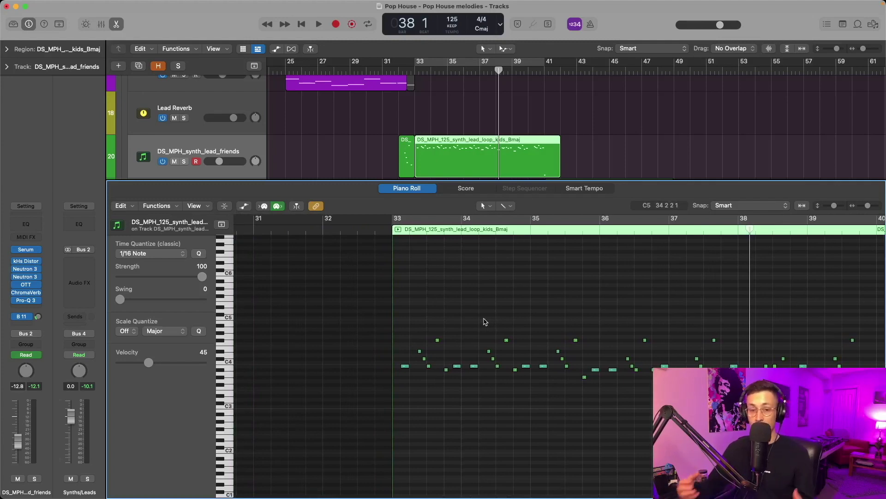
{"action": "key", "text": "s"}
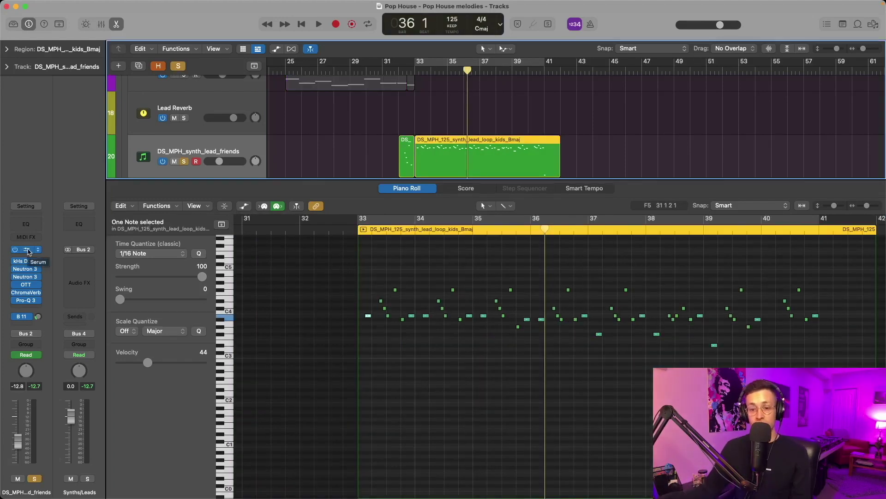
{"action": "key", "text": "v"}
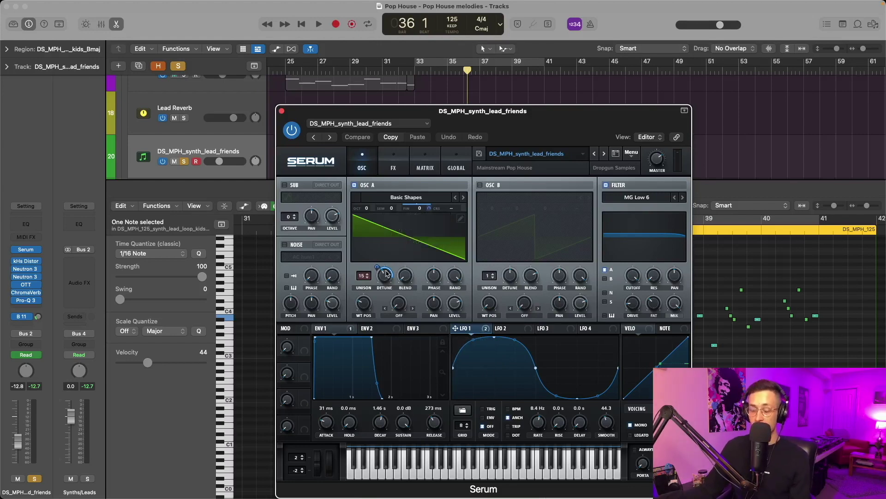
Step: Review the lead Serum's effects page and ENV 1 modulation during playback, then close Serum
{"action": "left_click", "coordinate": [393, 163]}
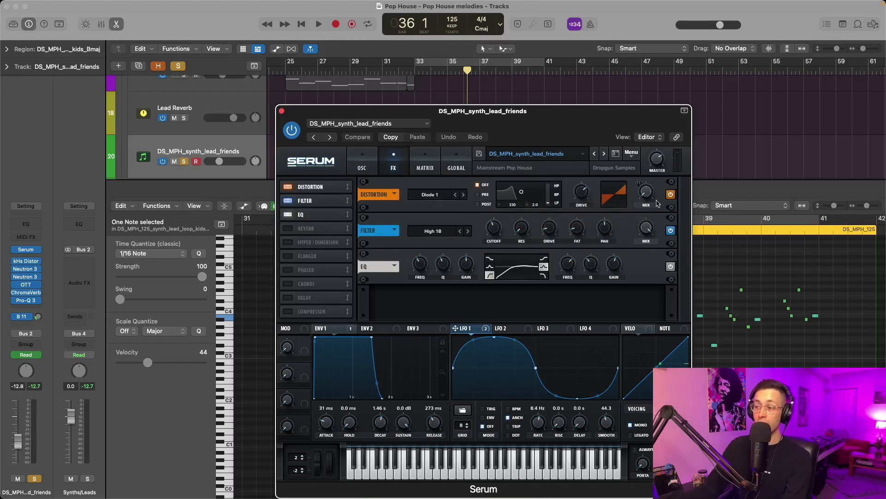
{"action": "left_click", "coordinate": [347, 329]}
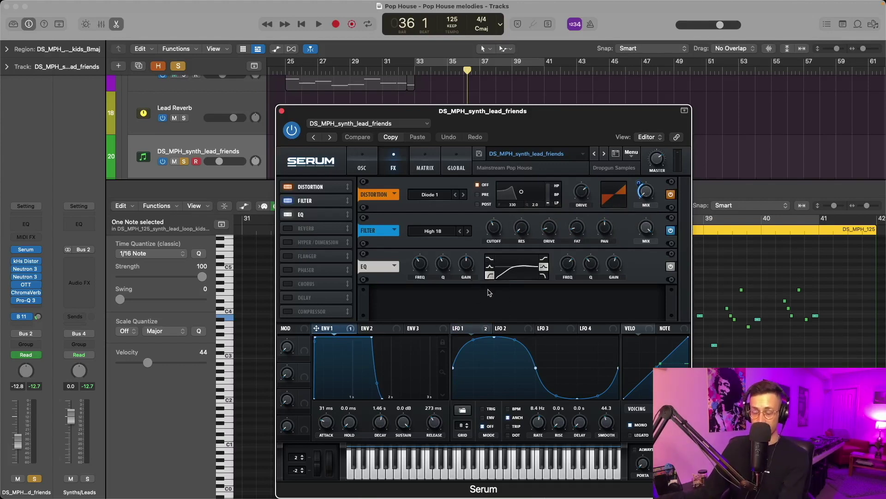
{"action": "left_click", "coordinate": [413, 67]}
{"action": "key", "text": "space"}
{"action": "key", "text": "super+Left"}
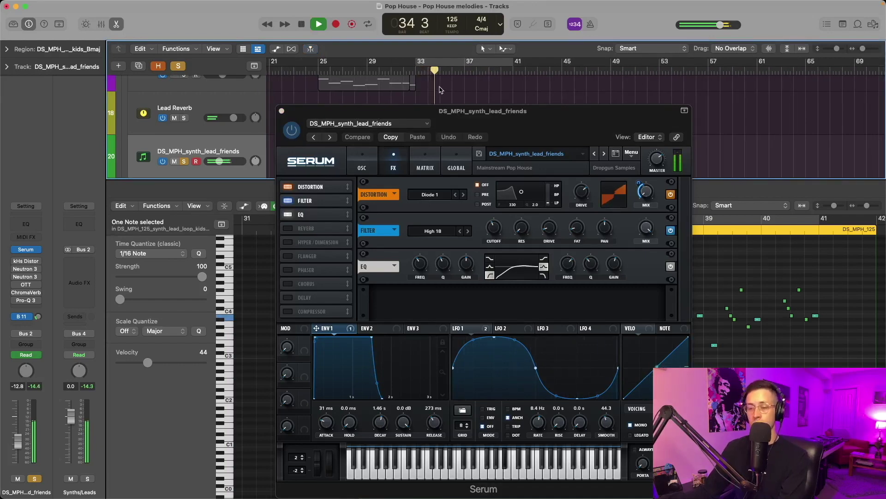
{"action": "left_click", "coordinate": [26, 249]}
{"action": "key", "text": "space"}
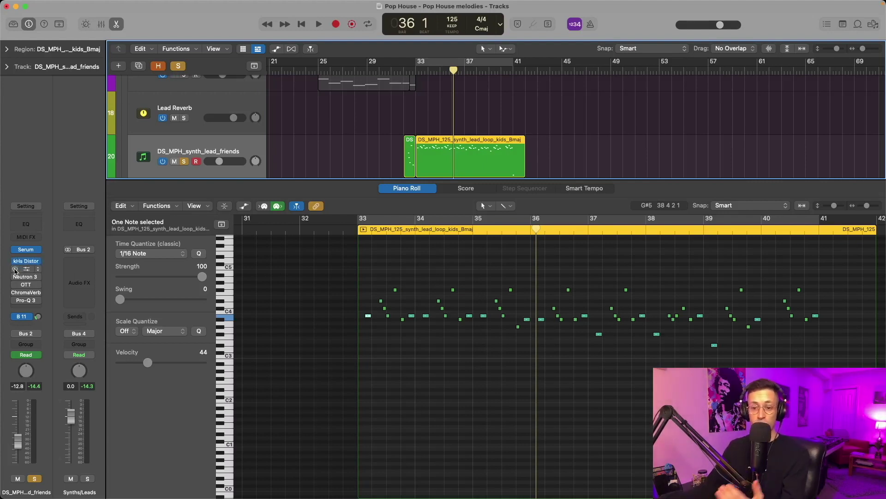
{"action": "left_click", "coordinate": [27, 261]}
{"action": "left_click", "coordinate": [25, 269]}
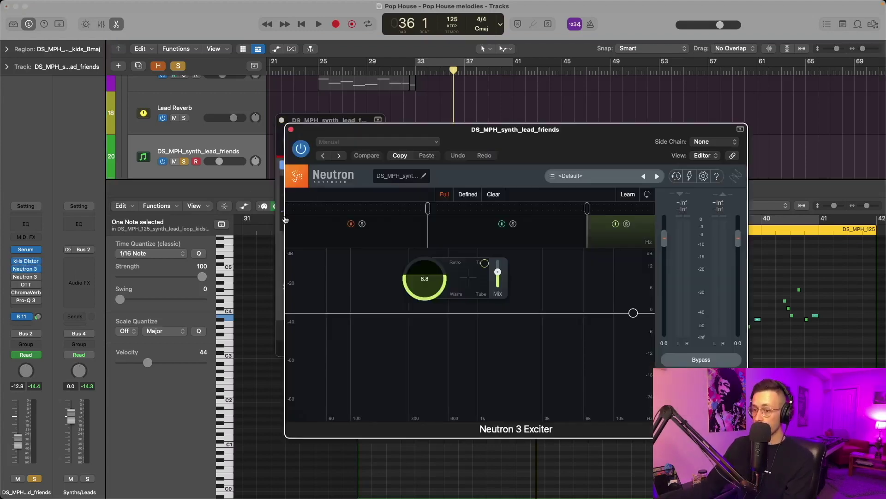
{"action": "left_click_drag", "start_coordinate": [399, 134], "coordinate": [559, 130]}
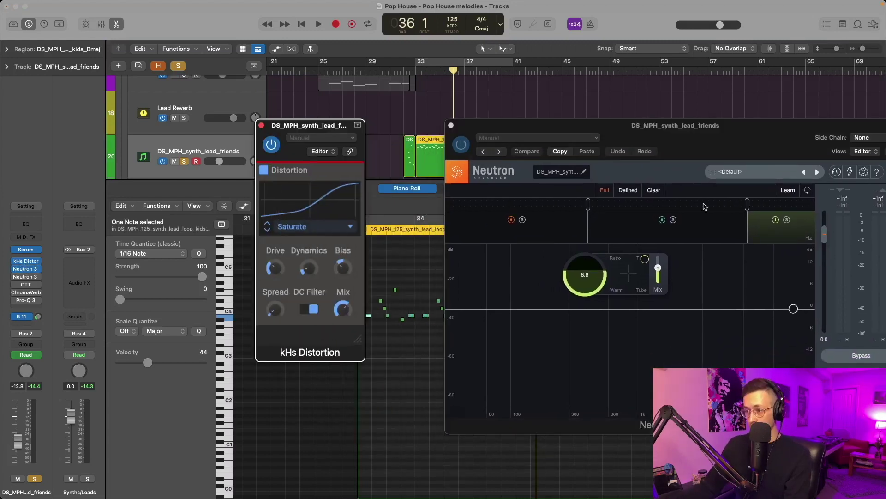
{"action": "left_click", "coordinate": [677, 239]}
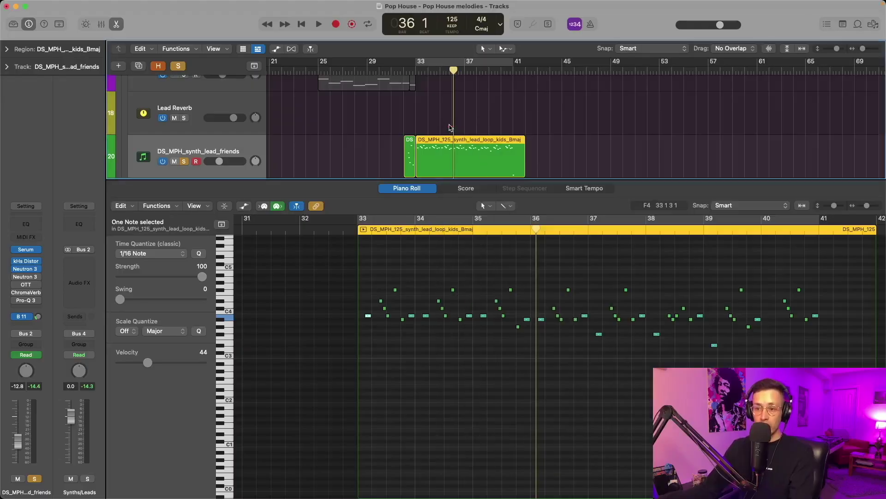
{"action": "mouse_move", "coordinate": [17, 278]}
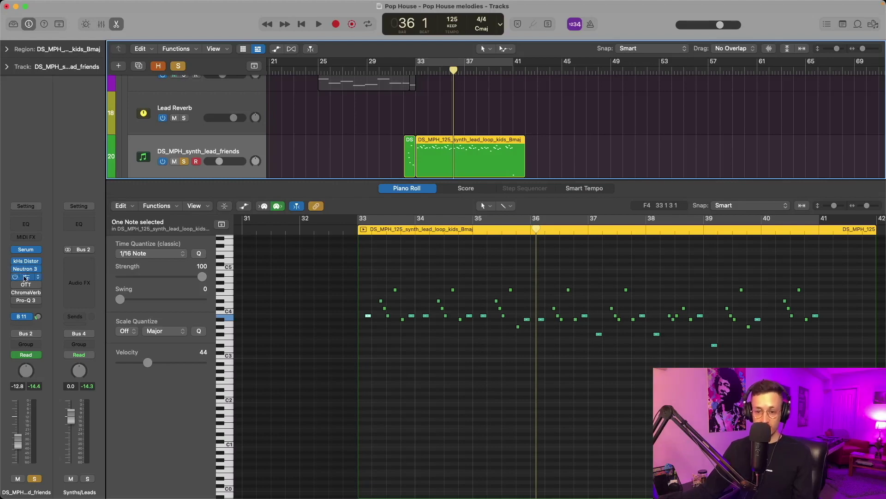
{"action": "left_click", "coordinate": [19, 285]}
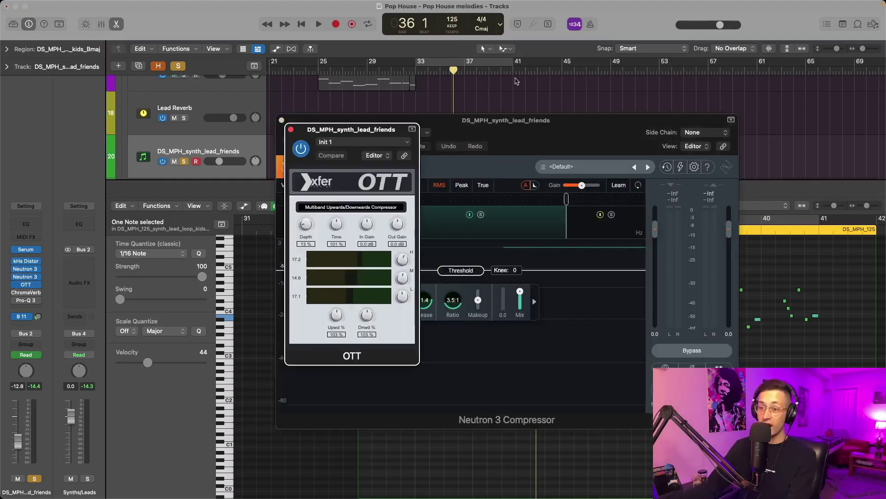
{"action": "left_click_drag", "start_coordinate": [340, 128], "coordinate": [236, 122]}
{"action": "left_click_drag", "start_coordinate": [381, 120], "coordinate": [461, 110]}
{"action": "left_click", "coordinate": [685, 213]}
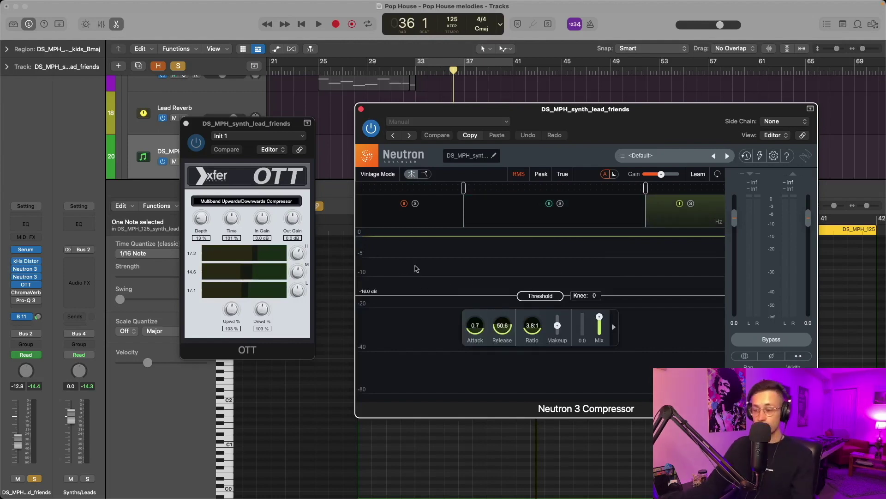
{"action": "left_click", "coordinate": [247, 127]}
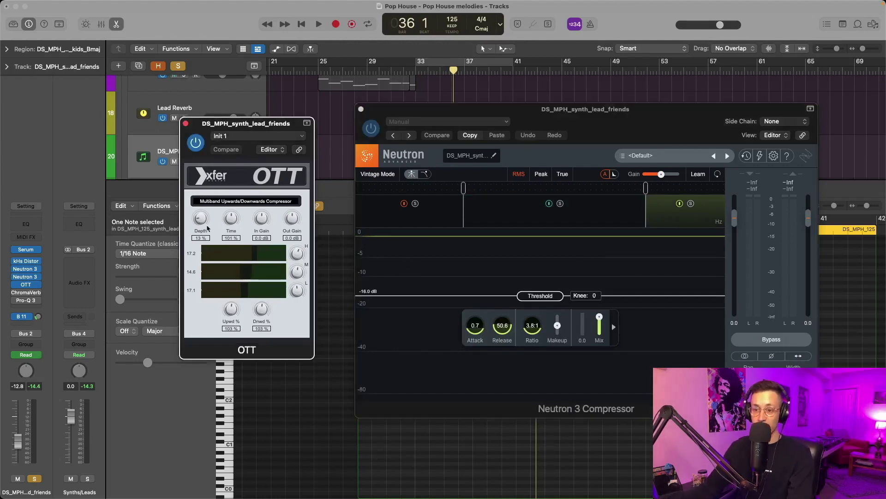
{"action": "key", "text": "space"}
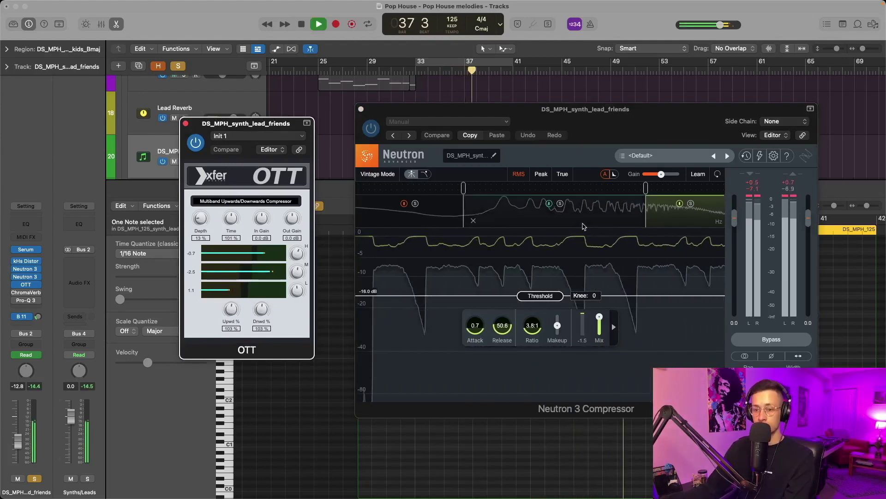
{"action": "left_click", "coordinate": [576, 218]}
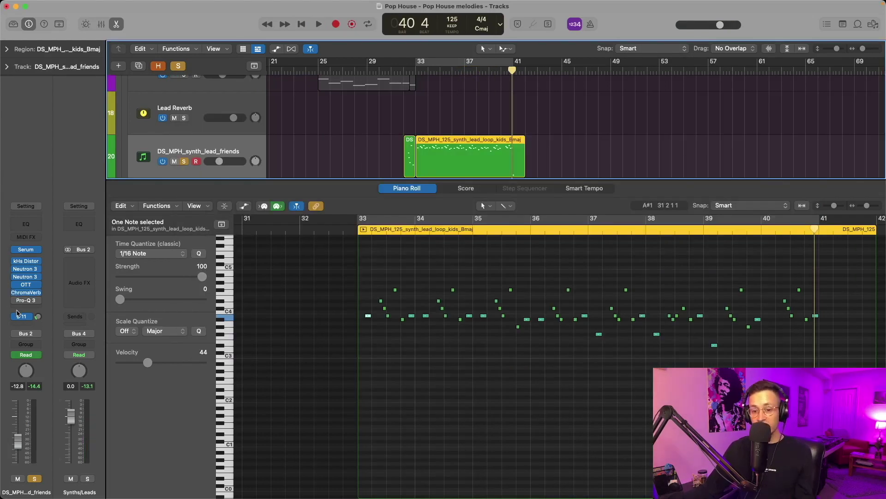
{"action": "left_click", "coordinate": [26, 293]}
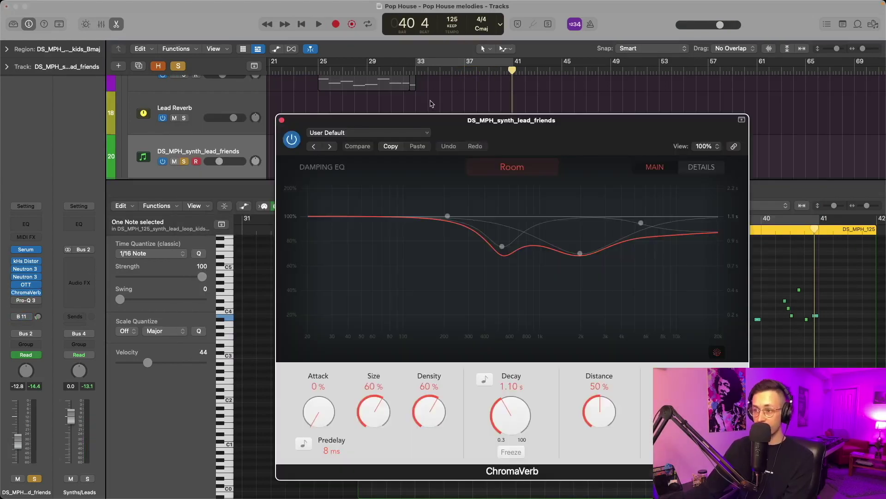
{"action": "key", "text": "space"}
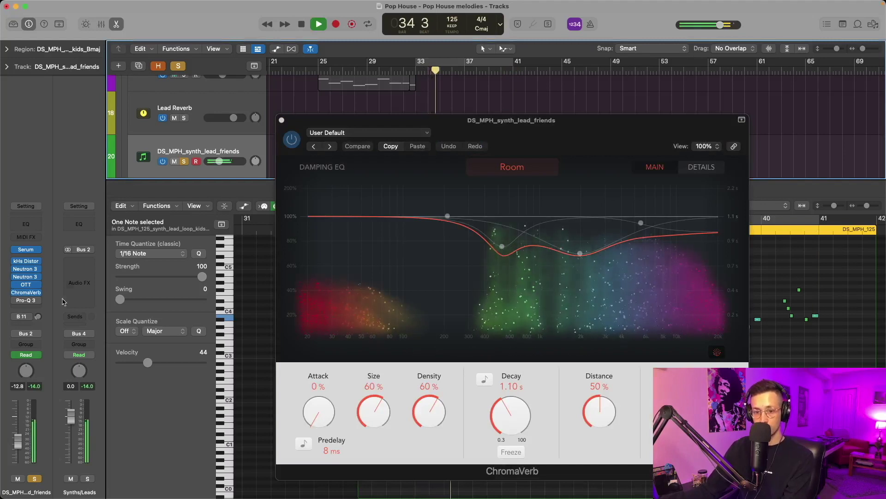
{"action": "mouse_move", "coordinate": [15, 293]}
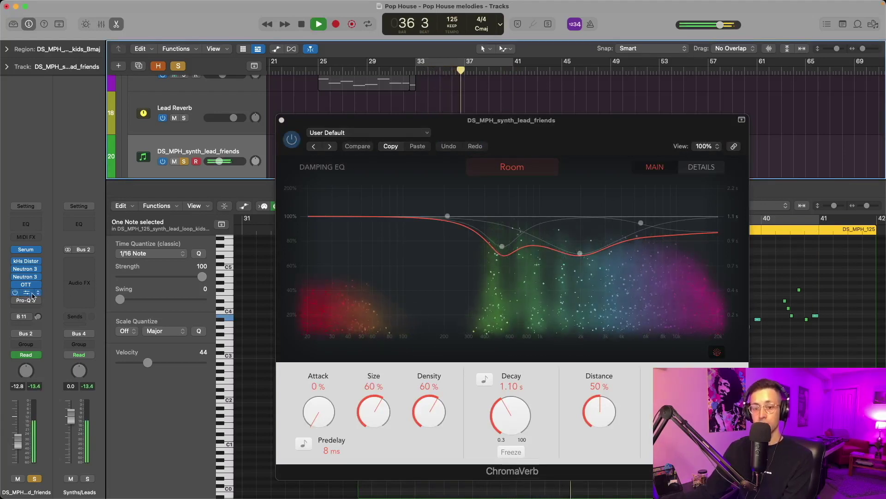
{"action": "key", "text": "space"}
{"action": "key", "text": "super+w"}
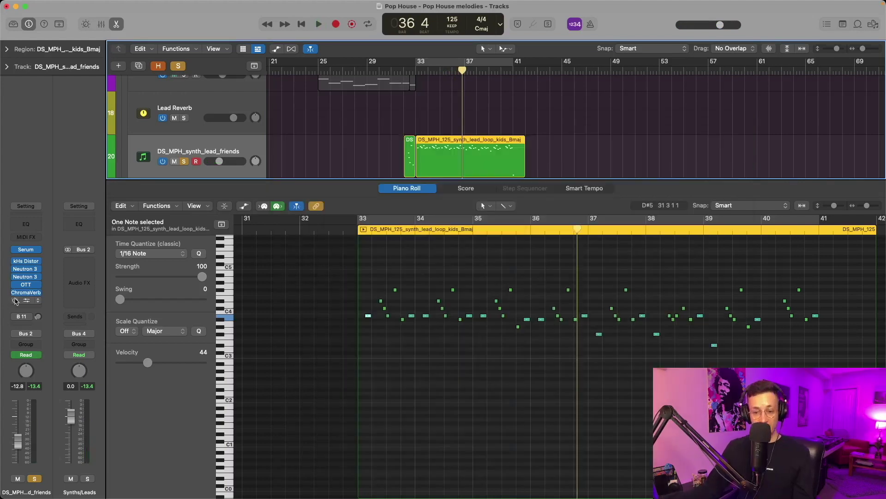
{"action": "left_click", "coordinate": [26, 300]}
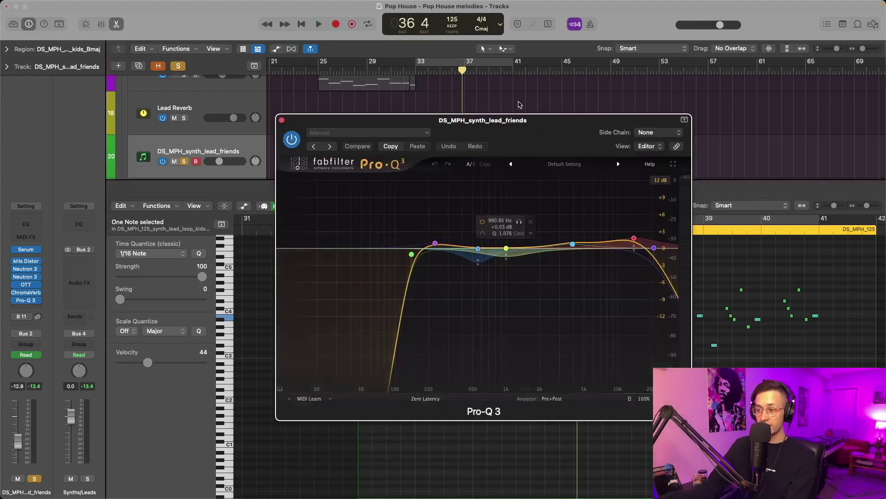
{"action": "left_click_drag", "start_coordinate": [513, 131], "coordinate": [454, 162]}
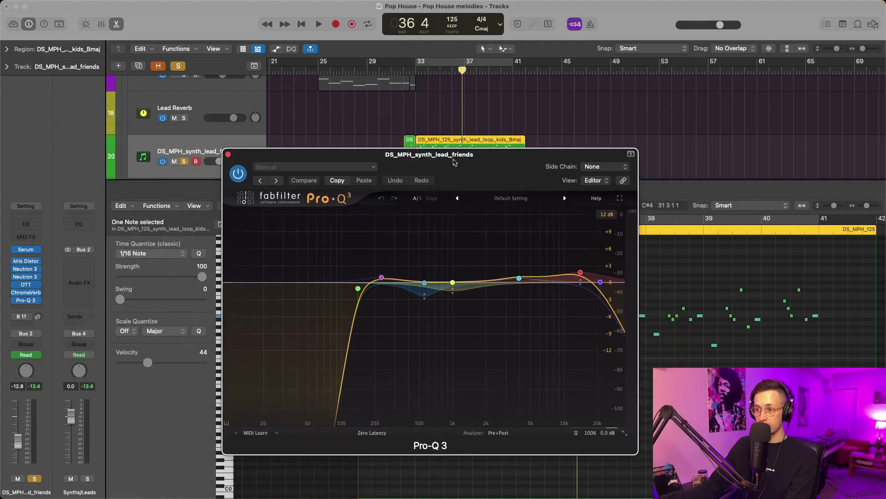
{"action": "left_click", "coordinate": [414, 70]}
{"action": "key", "text": "space"}
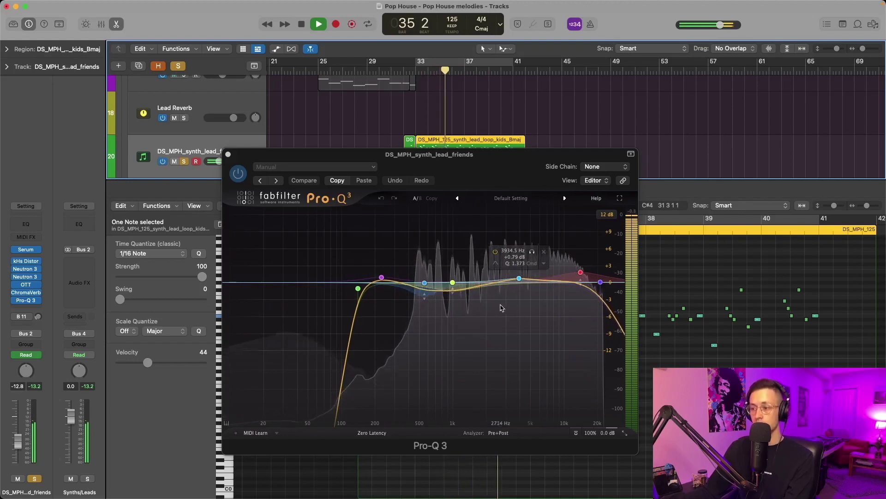
{"action": "left_click", "coordinate": [228, 154]}
{"action": "key", "text": "space"}
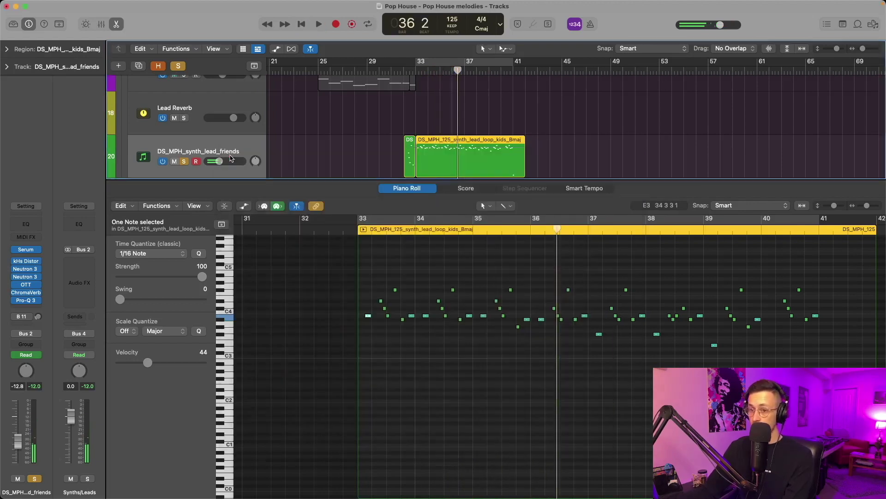
Step: Unsolo the lead synth, check its Bus 11 send, and select the Lead Reverb track
{"action": "key", "text": "s"}
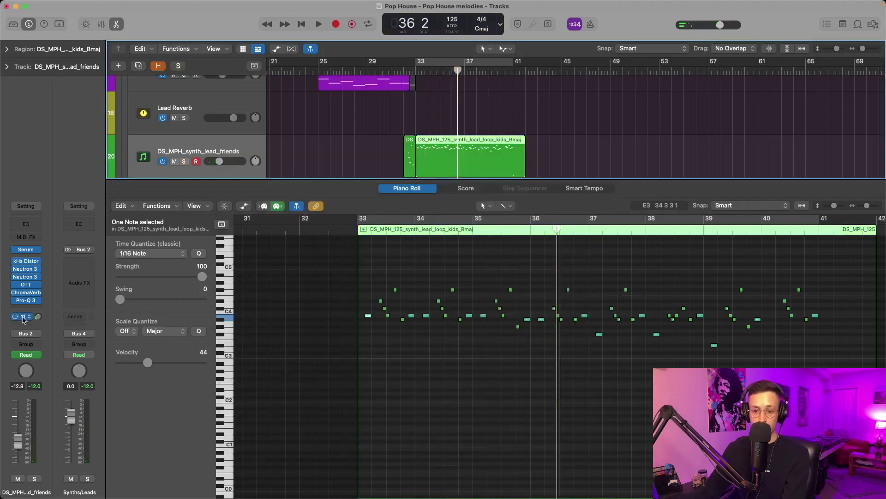
{"action": "left_click", "coordinate": [24, 318]}
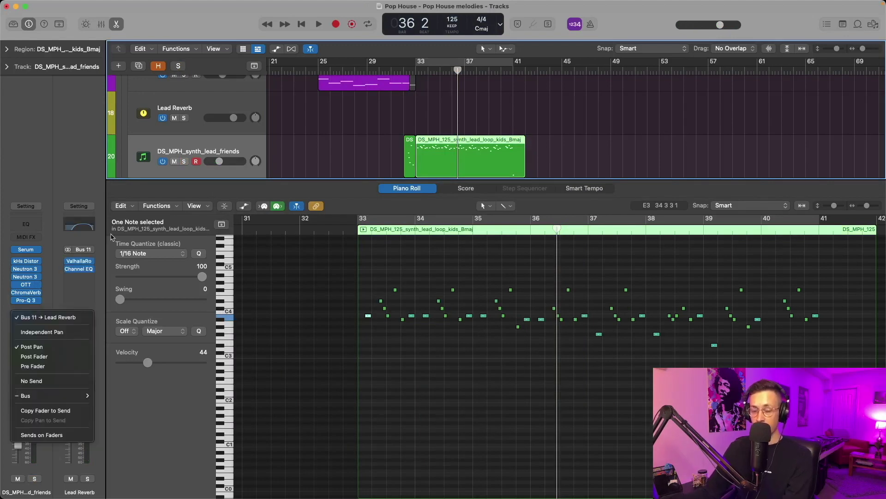
{"action": "left_click", "coordinate": [59, 237]}
{"action": "left_click", "coordinate": [230, 102]}
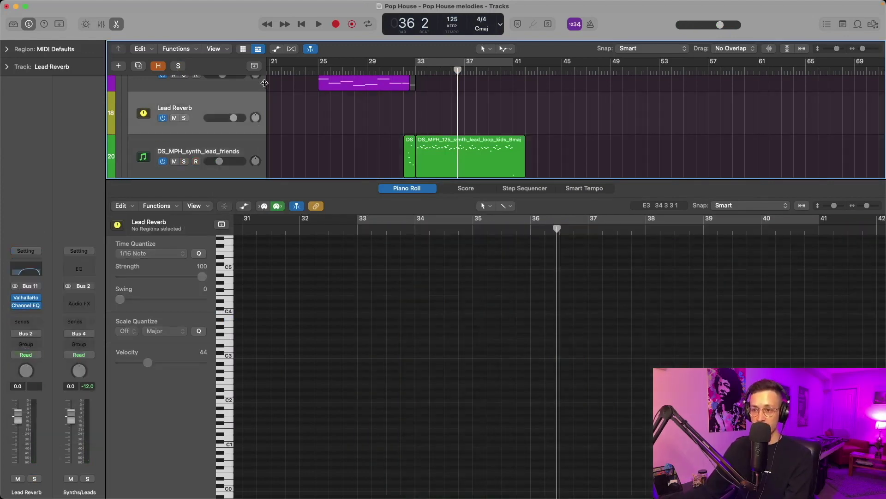
Step: Cycle bars 33–41 and play it with the Lead Reverb return soloed
{"action": "left_click", "coordinate": [471, 82], "text": "ctrl+alt"}
{"action": "key", "text": "c"}
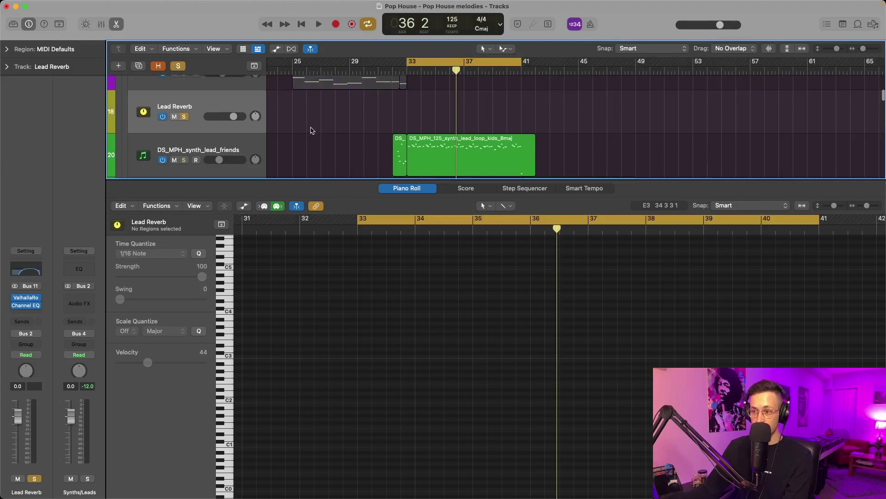
{"action": "key", "text": "space"}
{"action": "scroll", "coordinate": [293, 144], "scroll_direction": "down", "scroll_amount": 2}
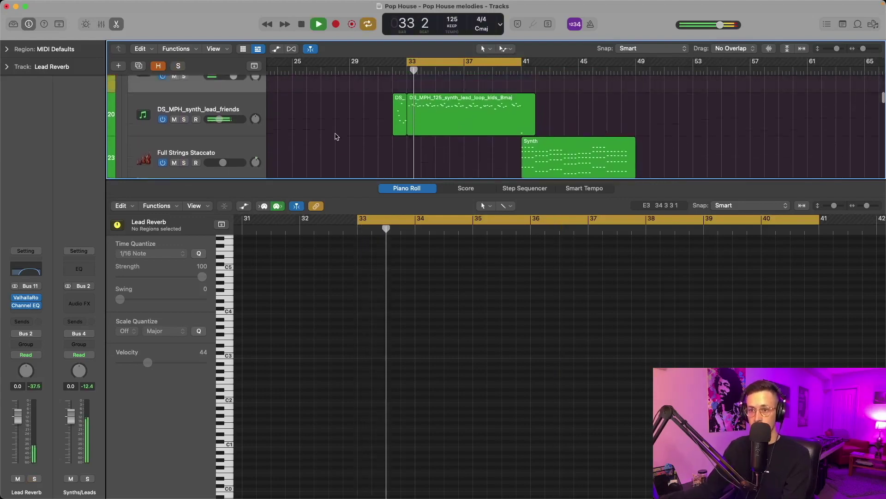
{"action": "key", "text": "s"}
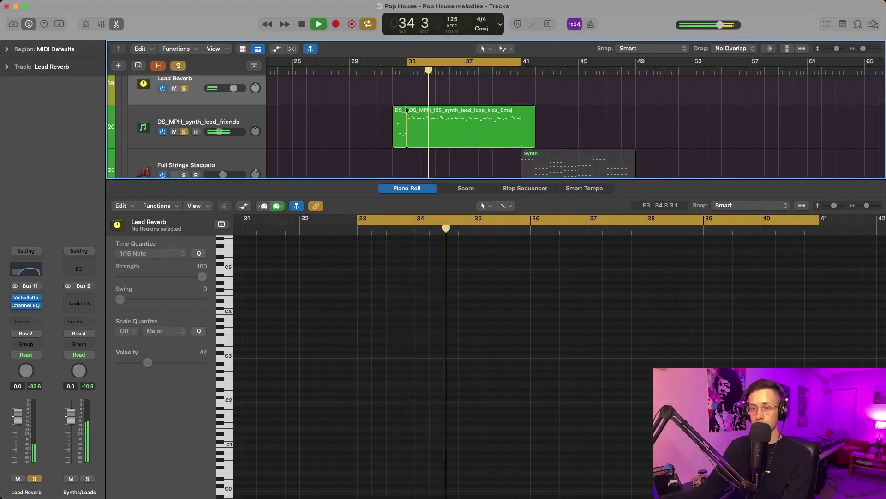
{"action": "scroll", "coordinate": [416, 111], "scroll_direction": "up", "scroll_amount": 1}
Step: Close the Piano Roll, stop playback and bring up Lead Reverb's Channel EQ (296 Hz–8650 Hz)
{"action": "key", "text": "super+Left"}
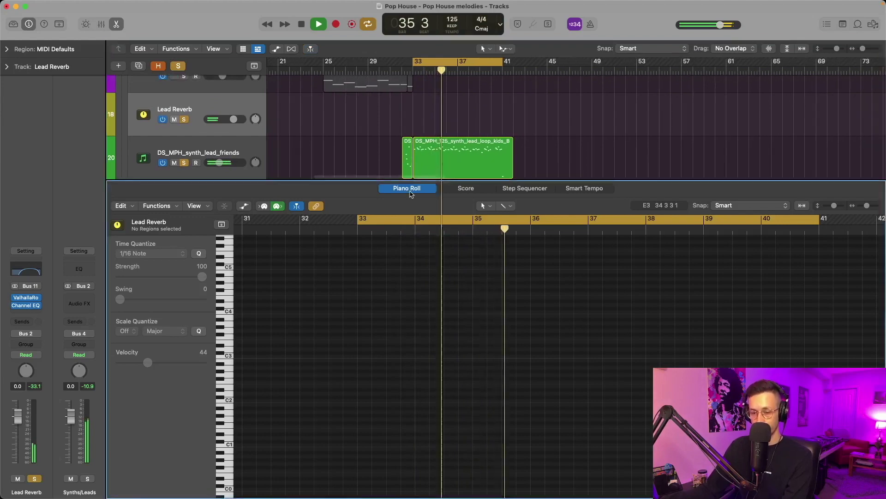
{"action": "key", "text": "p"}
{"action": "key", "text": "space"}
{"action": "left_click", "coordinate": [25, 305]}
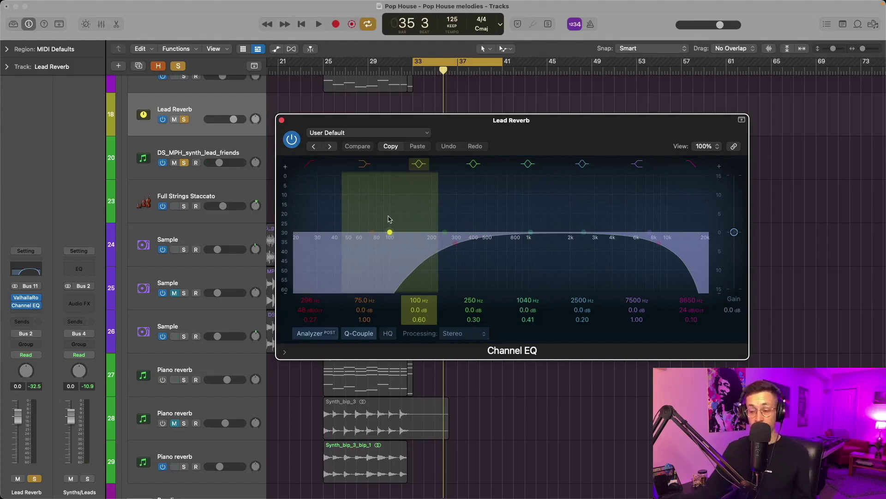
Step: Close the Lead Reverb Channel EQ, unsolo that return, and select the Synth track's first region
{"action": "left_click", "coordinate": [281, 120]}
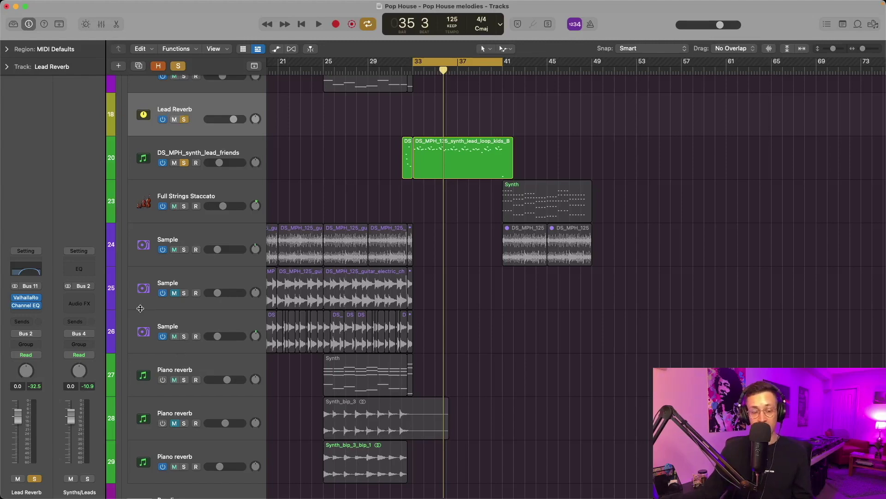
{"action": "left_click", "coordinate": [183, 119]}
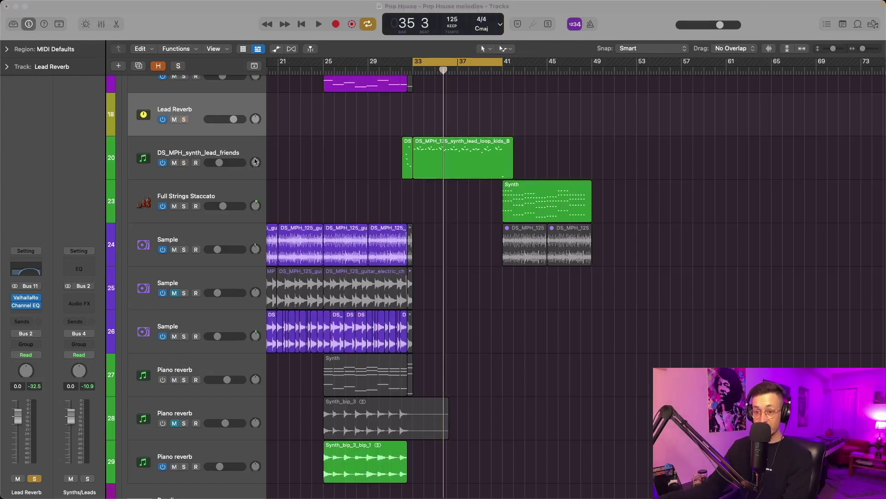
{"action": "scroll", "coordinate": [514, 162], "scroll_direction": "up", "scroll_amount": 10}
{"action": "left_click", "coordinate": [183, 117]}
Step: Solo the Synth track, turn Cycle off, show its notes and play the chord part
{"action": "key", "text": "s"}
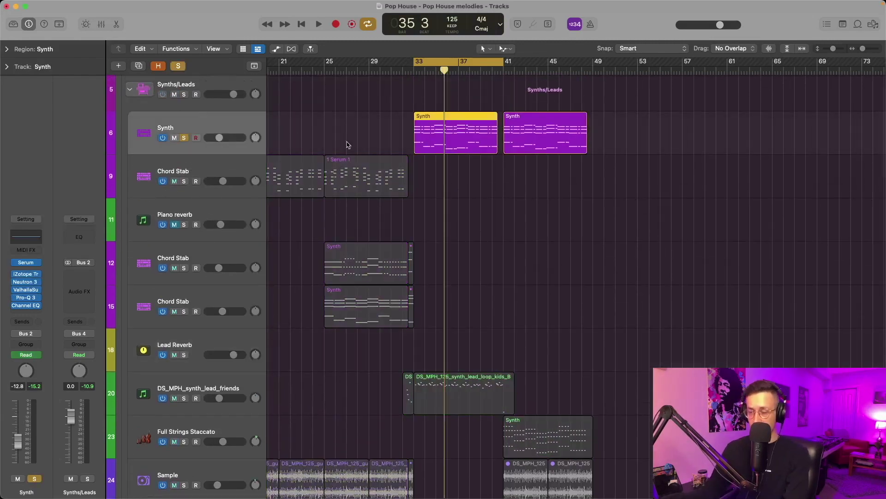
{"action": "key", "text": "super+Right"}
{"action": "key", "text": "c"}
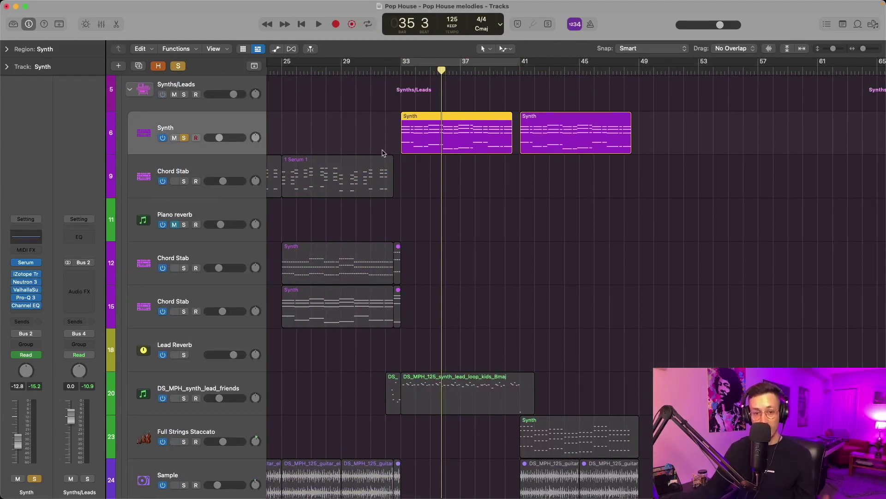
{"action": "key", "text": "e"}
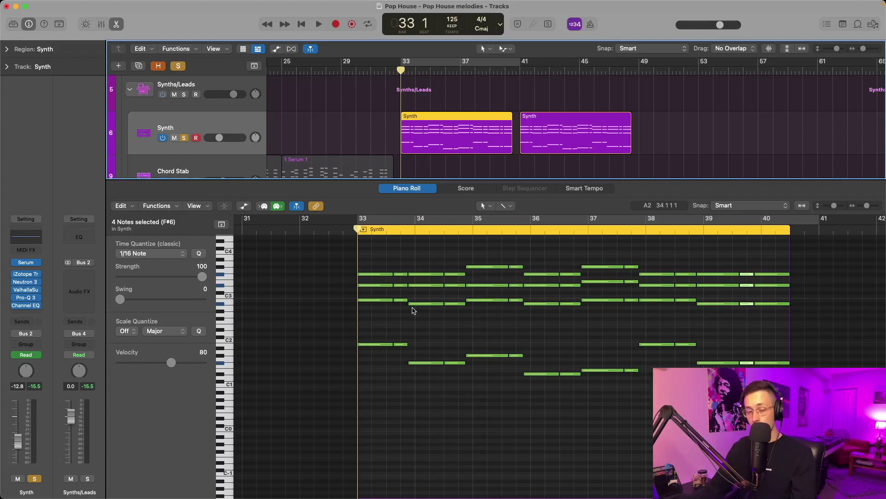
{"action": "key", "text": "space"}
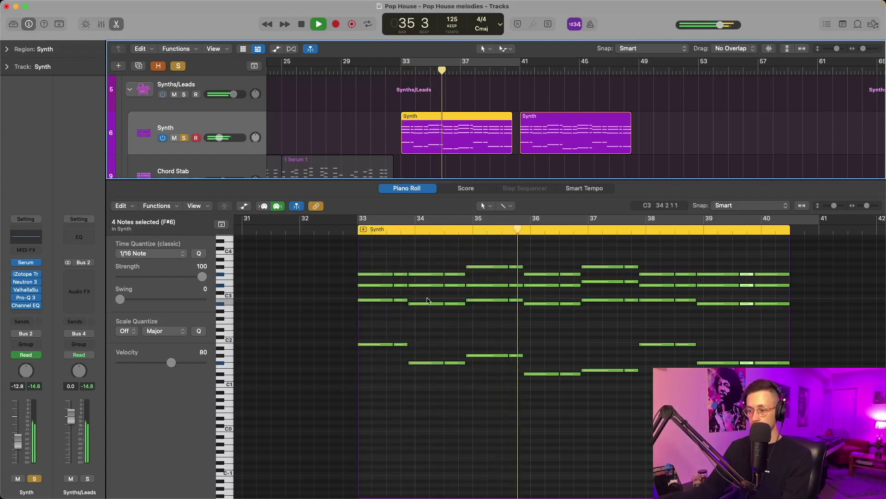
{"action": "key", "text": "space"}
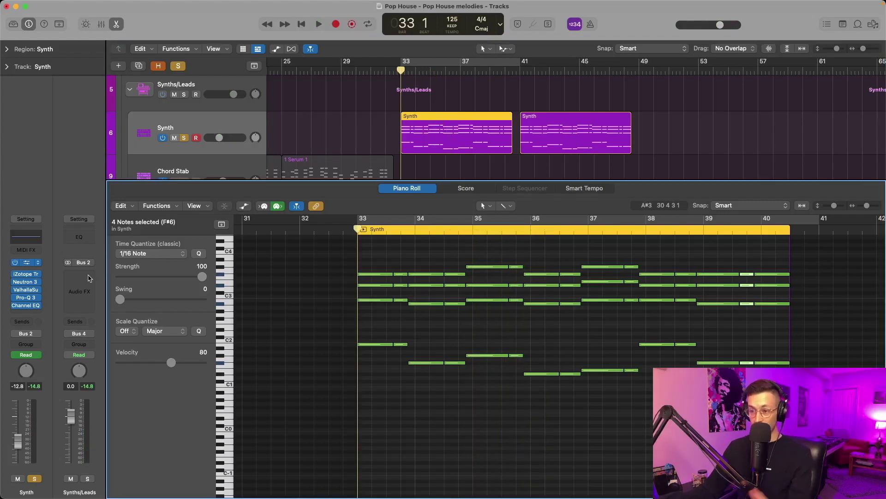
Step: Open the Synth's Serum and show its FX rack with the Delay and Reverb modules
{"action": "key", "text": "v"}
{"action": "left_click_drag", "start_coordinate": [487, 117], "coordinate": [465, 106]}
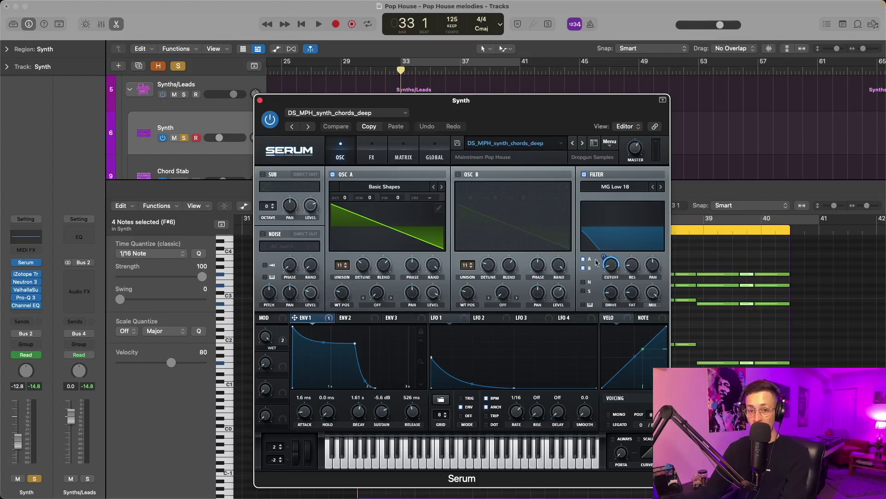
{"action": "mouse_move", "coordinate": [605, 270]}
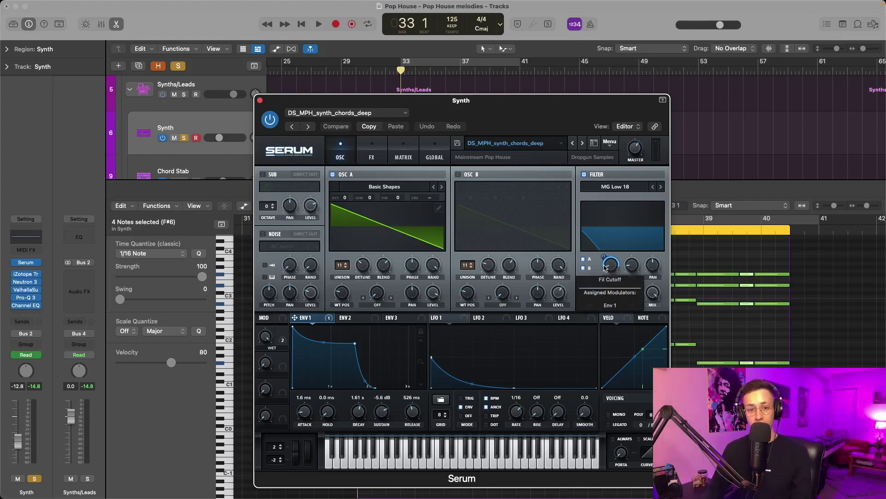
{"action": "left_click", "coordinate": [372, 152]}
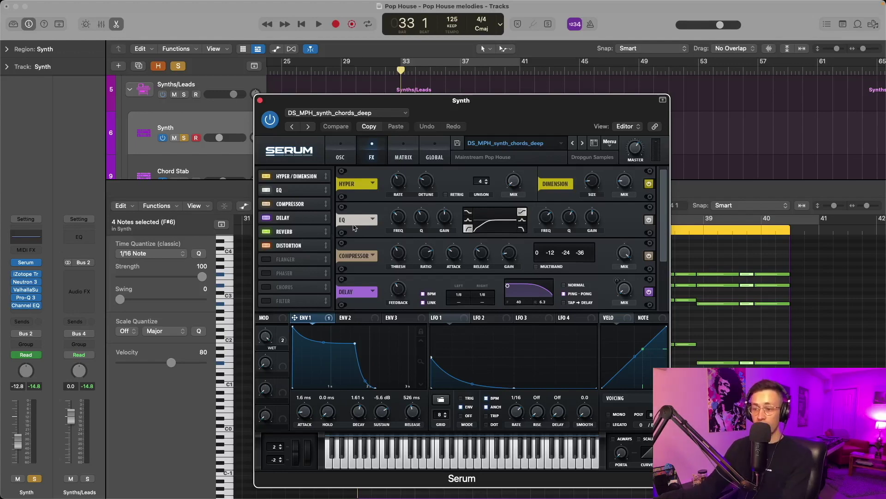
{"action": "left_click", "coordinate": [287, 246]}
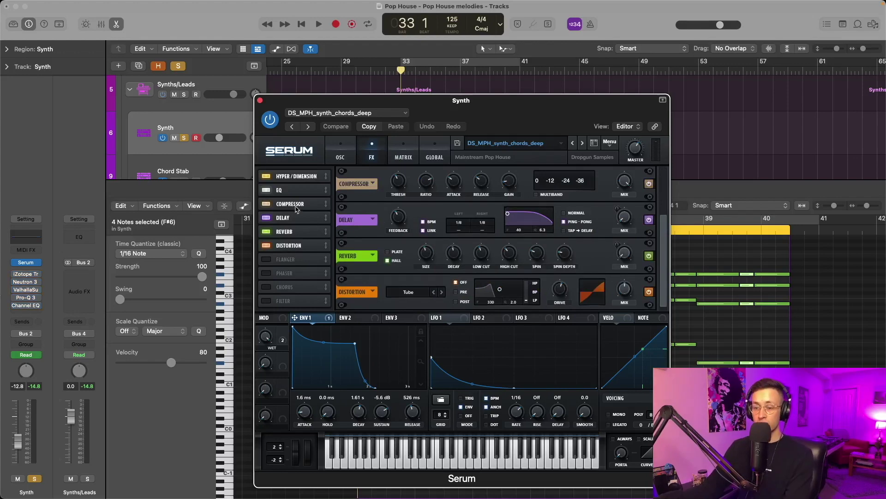
Step: During playback, switch Serum's Delay and Reverb off, then back on
{"action": "key", "text": "space"}
{"action": "left_click", "coordinate": [267, 218]}
{"action": "left_click", "coordinate": [267, 232]}
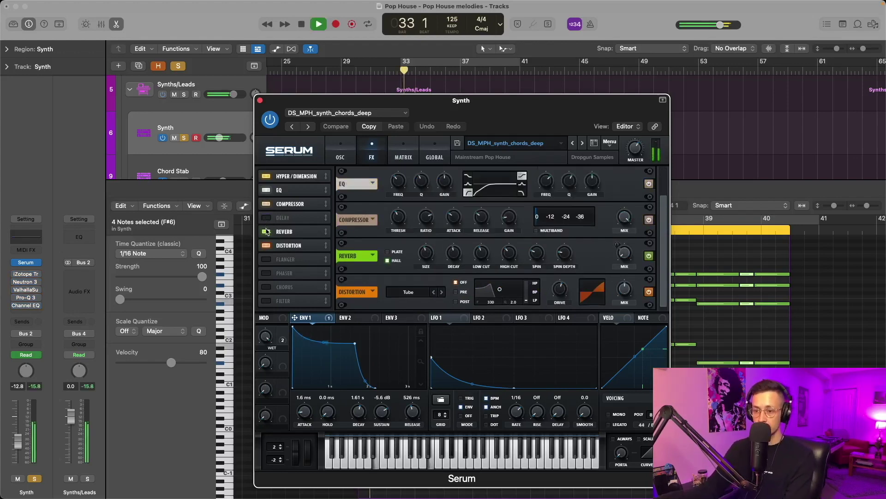
{"action": "left_click", "coordinate": [267, 231]}
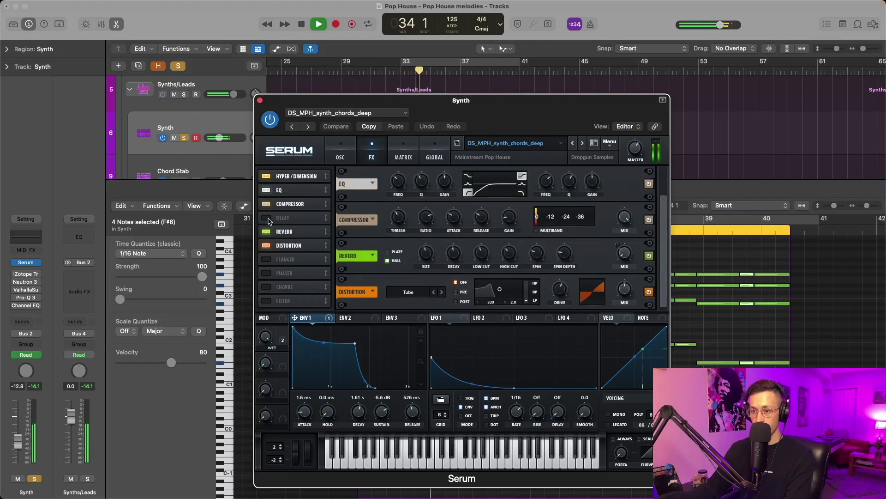
{"action": "left_click", "coordinate": [267, 217]}
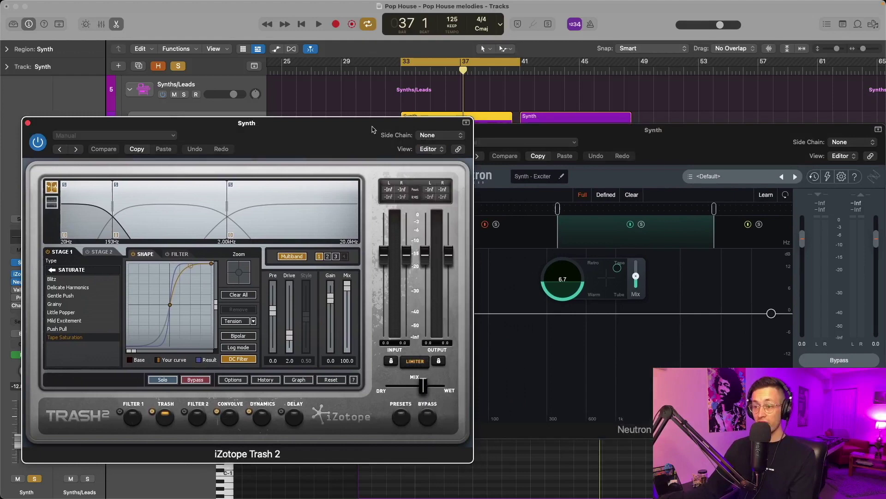
Step: Close Trash 2 and inspect the Neutron 3 Exciter's high and middle bands
{"action": "mouse_move", "coordinate": [369, 130]}
{"action": "left_mouse_down"}
{"action": "mouse_move", "coordinate": [349, 136]}
{"action": "mouse_move", "coordinate": [360, 127]}
{"action": "left_mouse_up"}
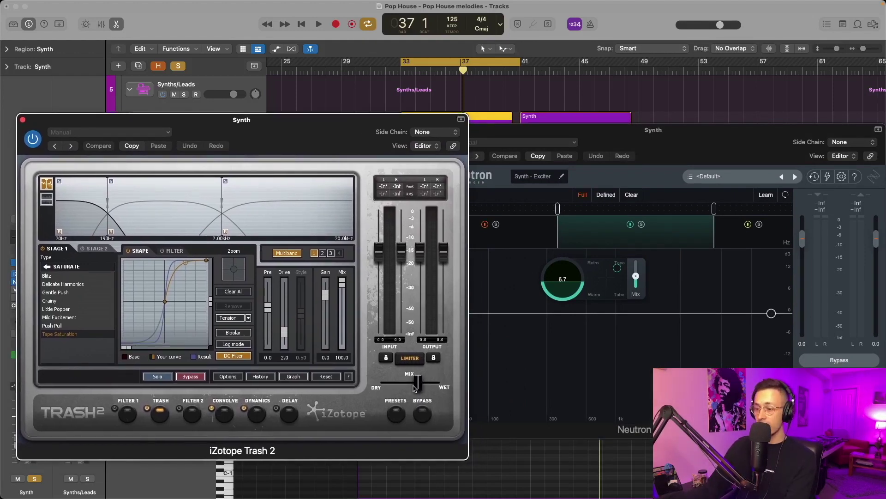
{"action": "key", "text": "super+w"}
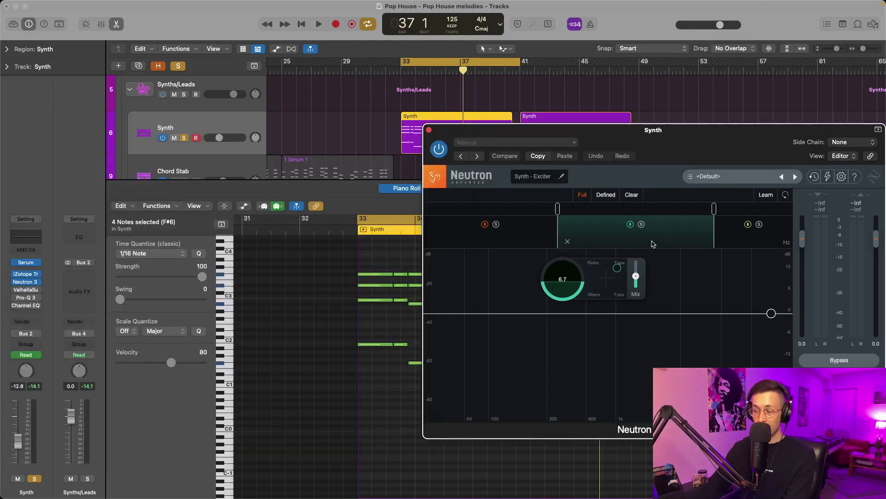
{"action": "left_click_drag", "start_coordinate": [615, 132], "coordinate": [392, 121]}
{"action": "left_click", "coordinate": [533, 231]}
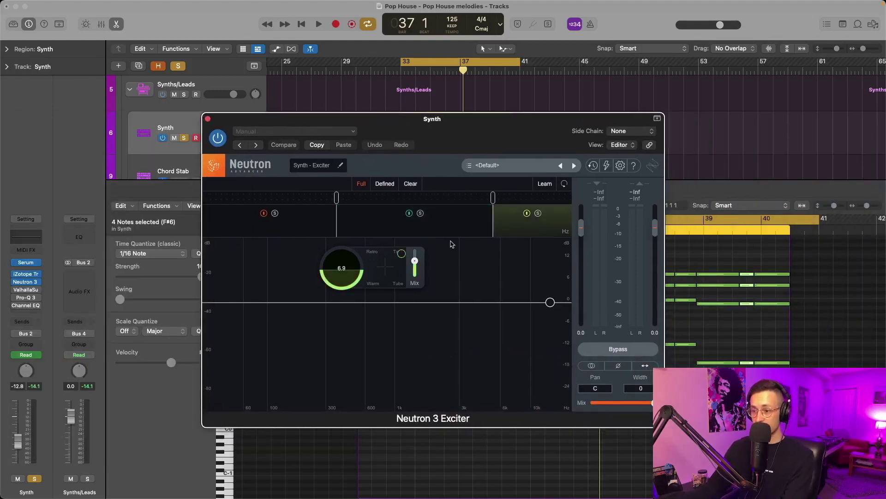
{"action": "left_click", "coordinate": [427, 223]}
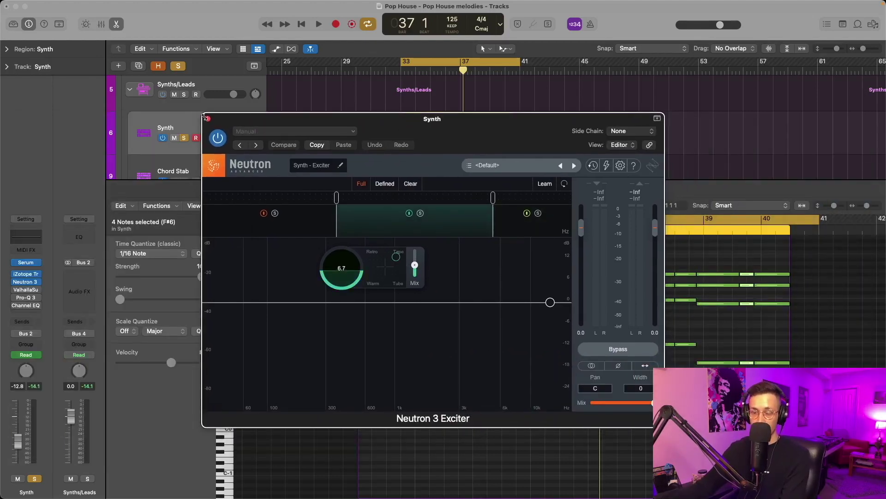
Step: Bypass and re-enable Neutron 3 Exciter during playback, then close it and stop
{"action": "key", "text": "space"}
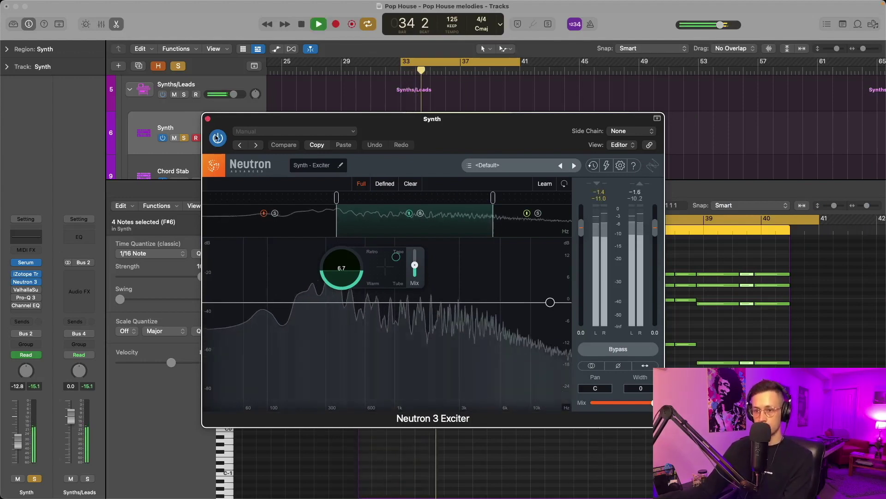
{"action": "left_click", "coordinate": [218, 138]}
{"action": "left_click", "coordinate": [217, 138]}
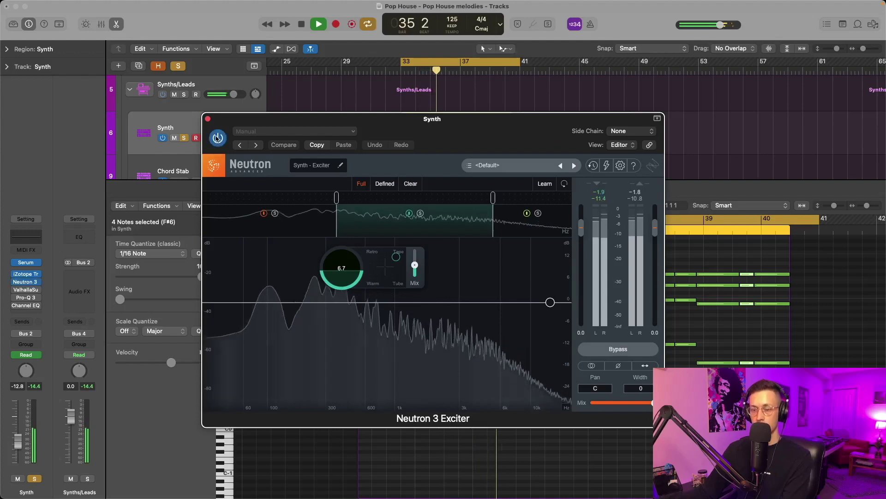
{"action": "left_click", "coordinate": [208, 119]}
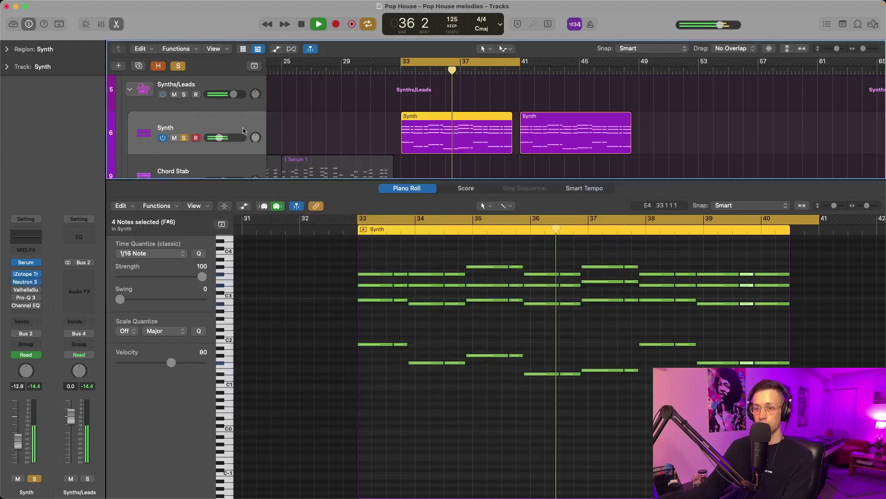
{"action": "key", "text": "space"}
Step: Bypass and re-enable ValhallaSupermassive (Reverb2000) during playback from bar 33, then close it
{"action": "left_click", "coordinate": [21, 291]}
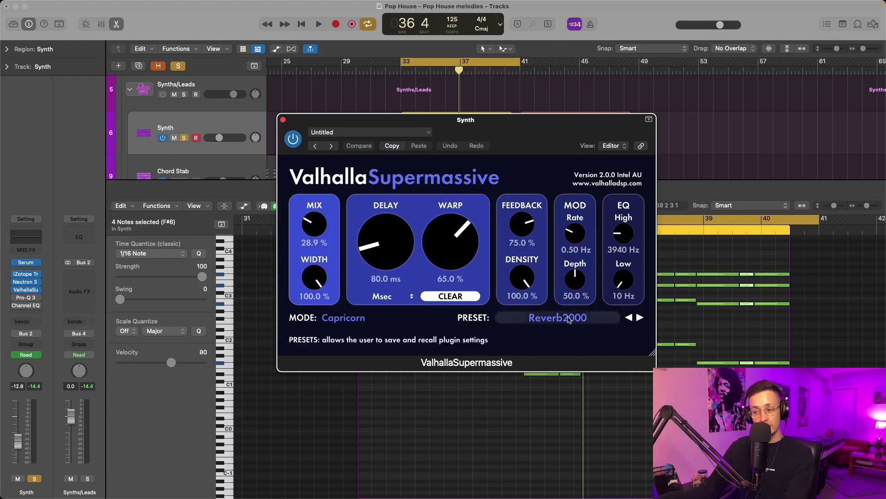
{"action": "left_click_drag", "start_coordinate": [497, 135], "coordinate": [490, 184]}
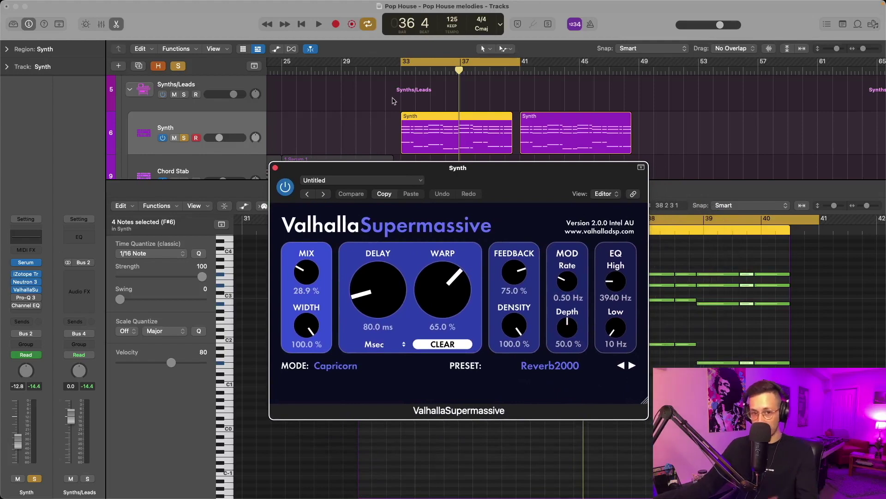
{"action": "key", "text": "space"}
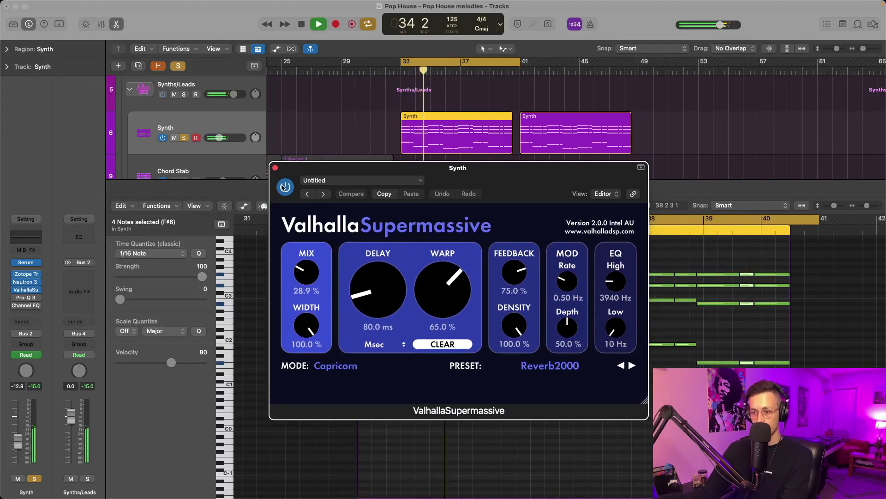
{"action": "left_click", "coordinate": [285, 186]}
{"action": "left_click", "coordinate": [285, 187]}
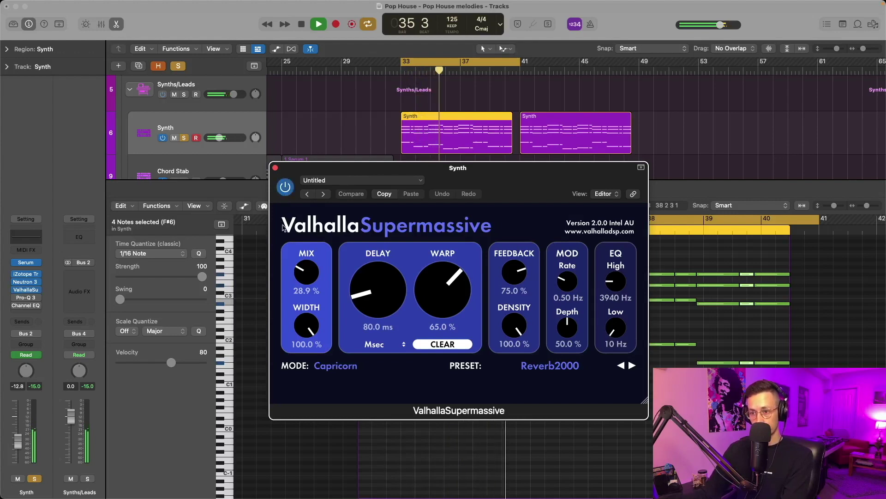
{"action": "key", "text": "space"}
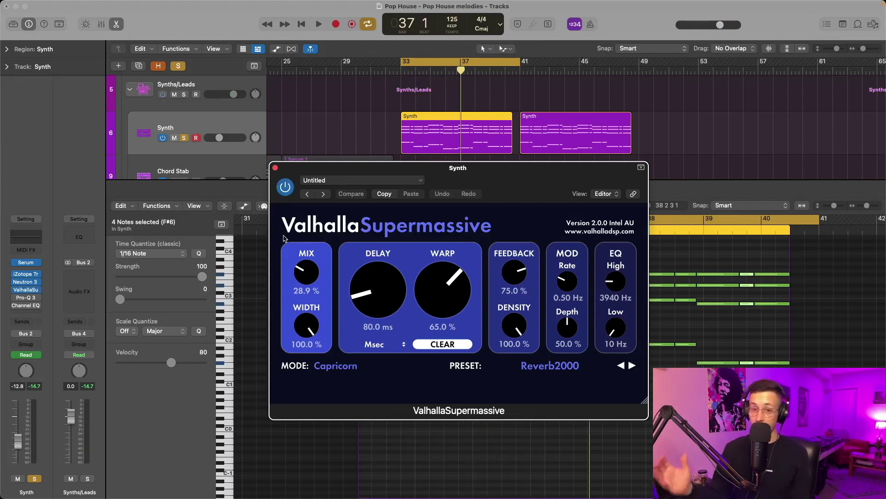
{"action": "left_click", "coordinate": [26, 289]}
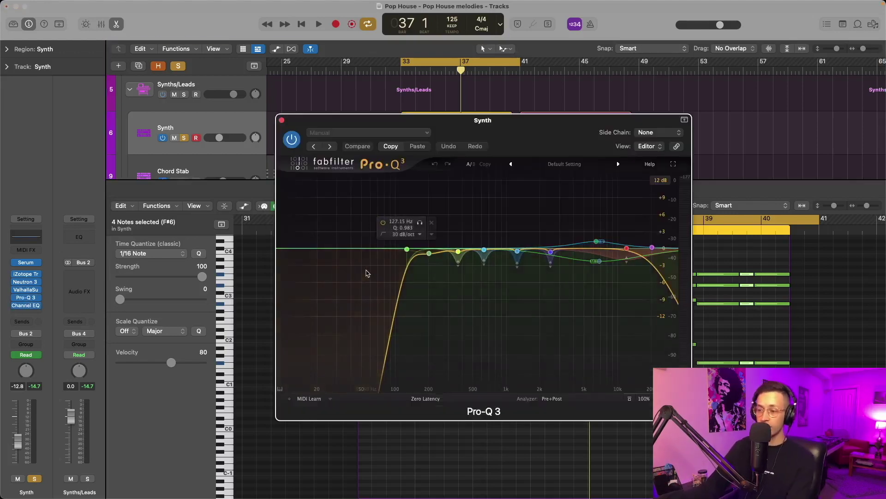
Step: During playback, nudge the Synth's low-mid Pro-Q 3 cut higher, make it dynamic, and close Pro-Q 3
{"action": "mouse_move", "coordinate": [429, 253]}
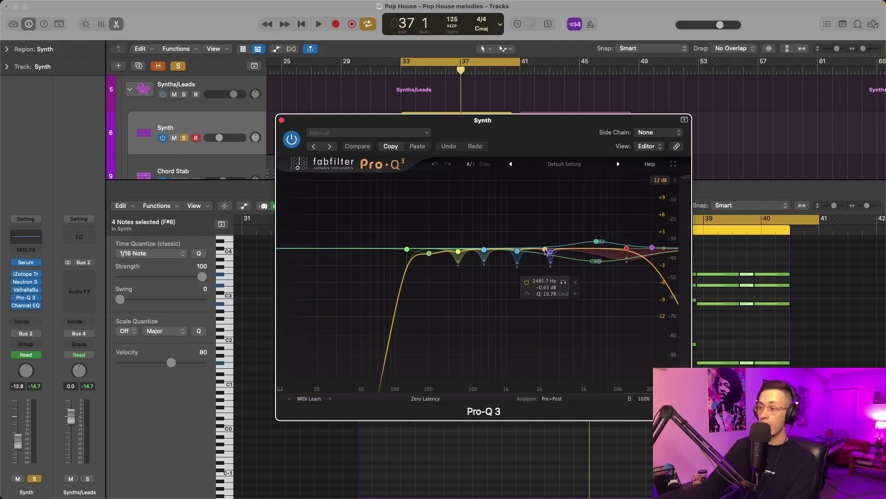
{"action": "key", "text": "space"}
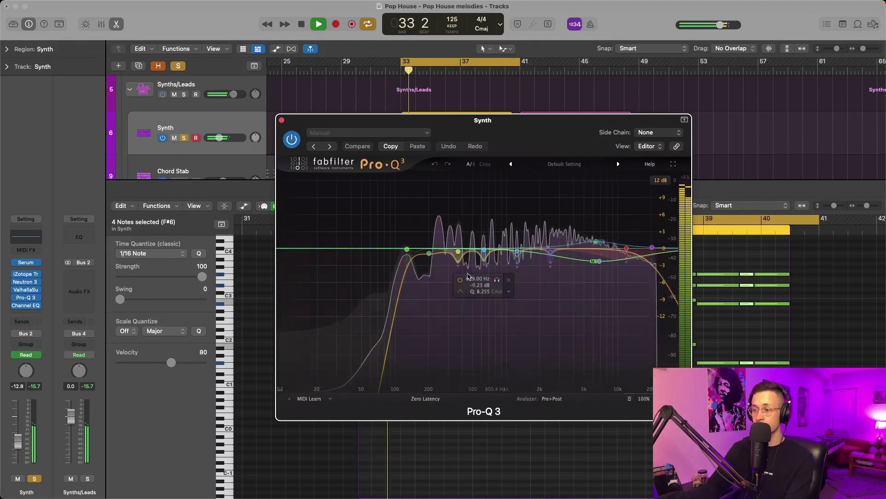
{"action": "left_click_drag", "start_coordinate": [428, 253], "coordinate": [439, 255]}
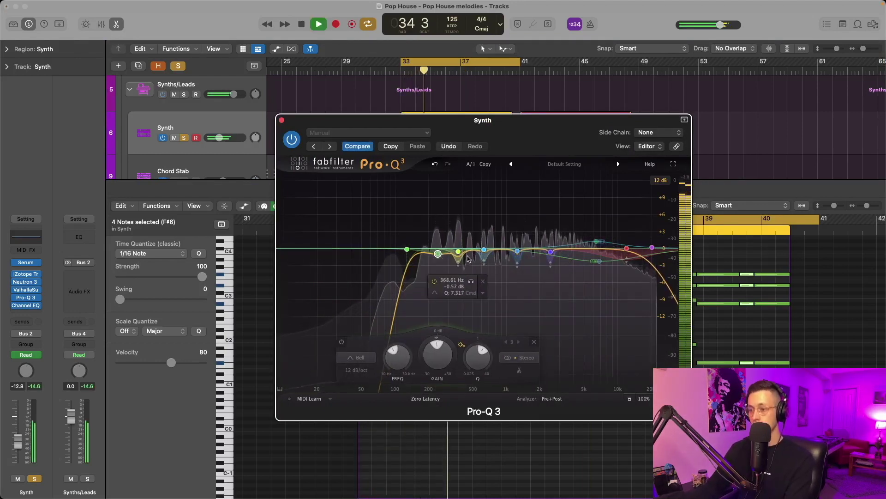
{"action": "right_click", "coordinate": [439, 255]}
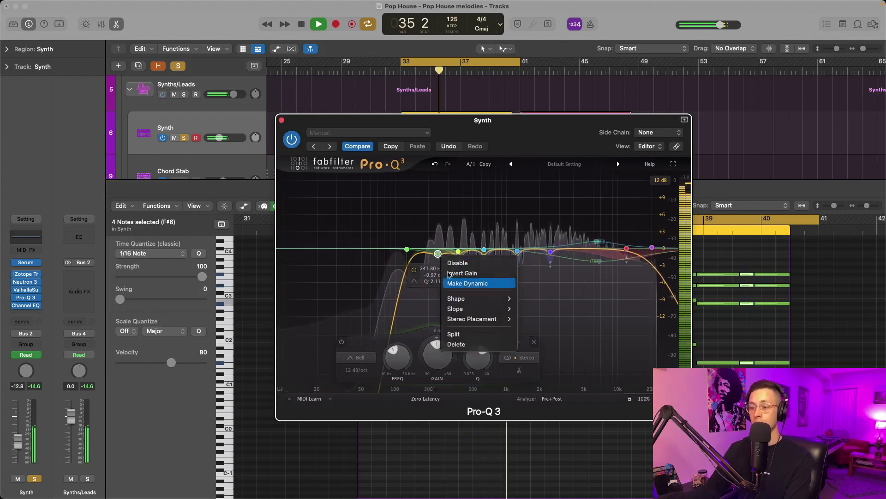
{"action": "left_click", "coordinate": [464, 287]}
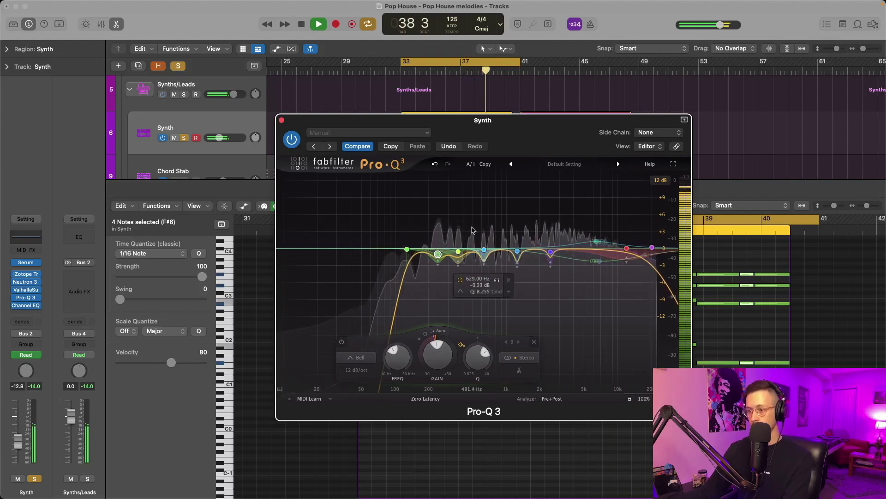
{"action": "left_click", "coordinate": [282, 121]}
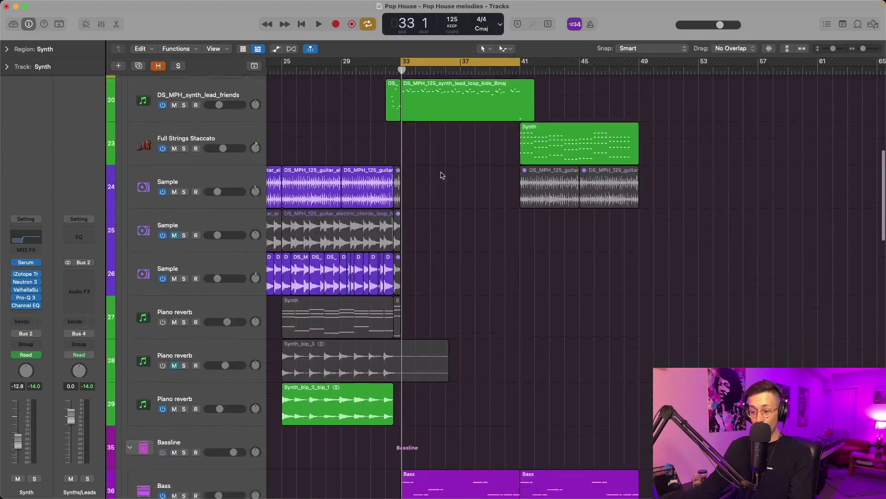
Step: Scroll down to the Bass track and select it
{"action": "scroll", "coordinate": [439, 174], "scroll_direction": "down", "scroll_amount": 5}
{"action": "left_click", "coordinate": [191, 259]}
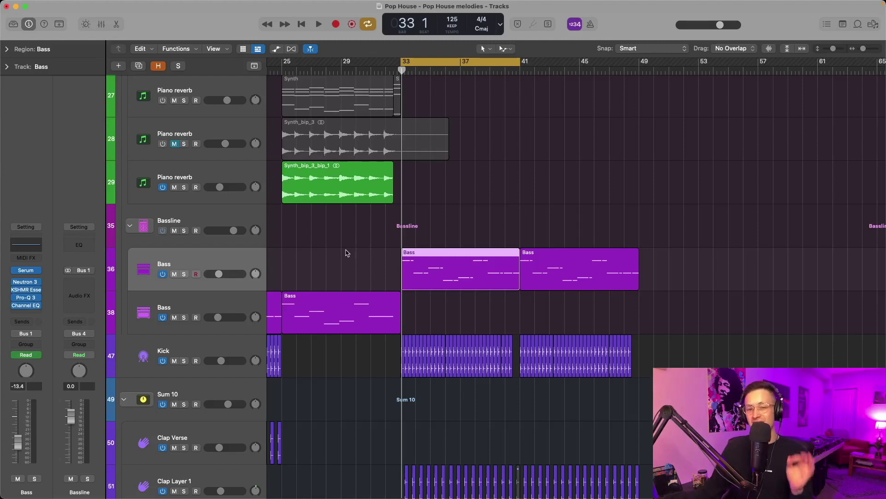
Step: Glance at the Bass notes, then open its Serum and view LFO 2 and the FX chain
{"action": "key", "text": "p"}
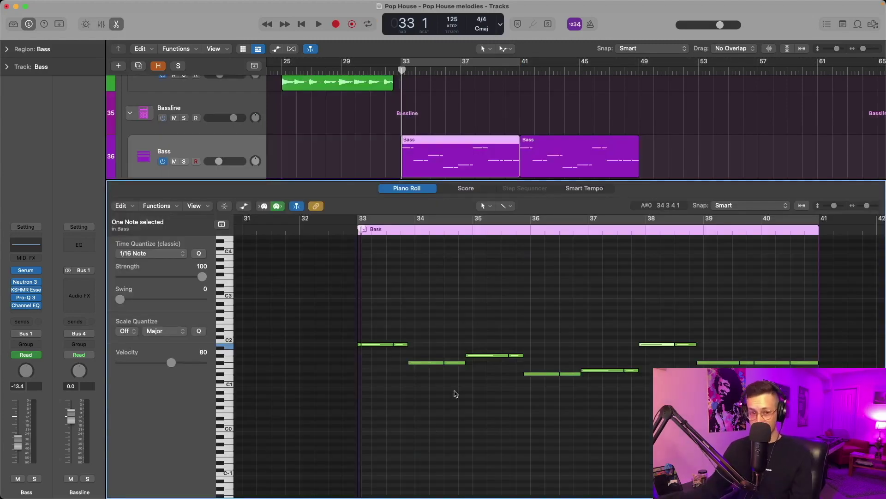
{"action": "key", "text": "p"}
{"action": "key", "text": "v"}
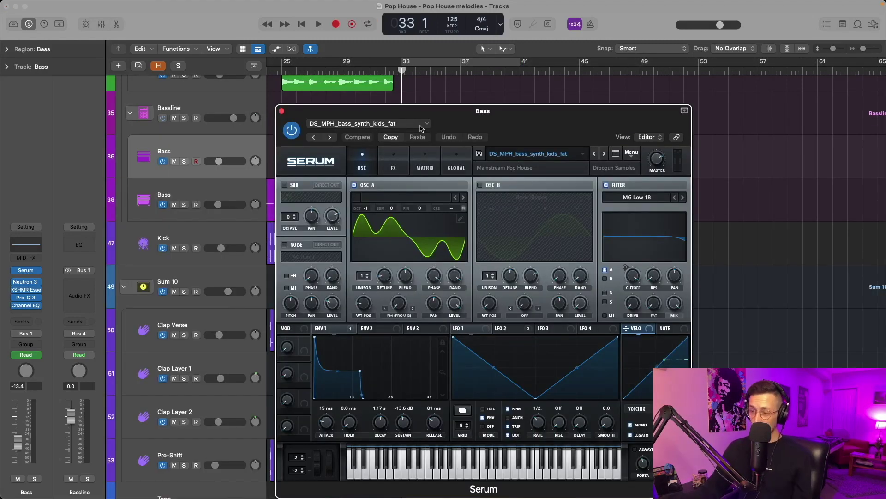
{"action": "left_click_drag", "start_coordinate": [438, 113], "coordinate": [412, 112]}
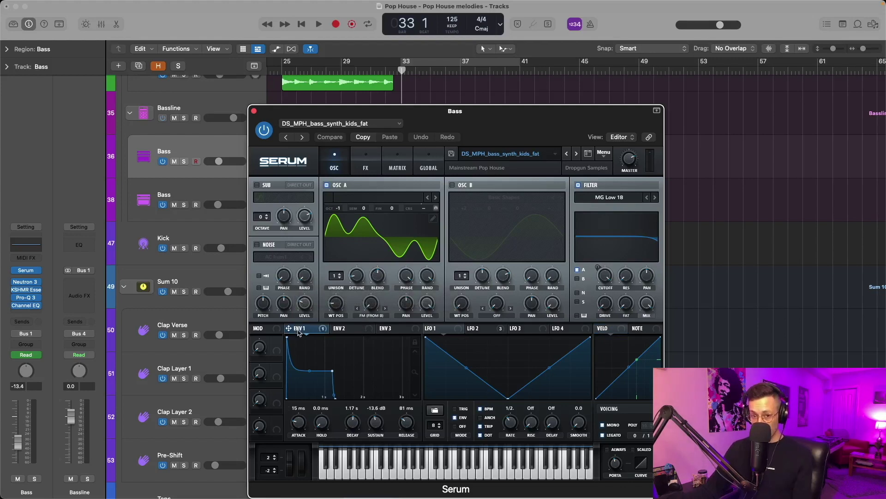
{"action": "left_click", "coordinate": [489, 332]}
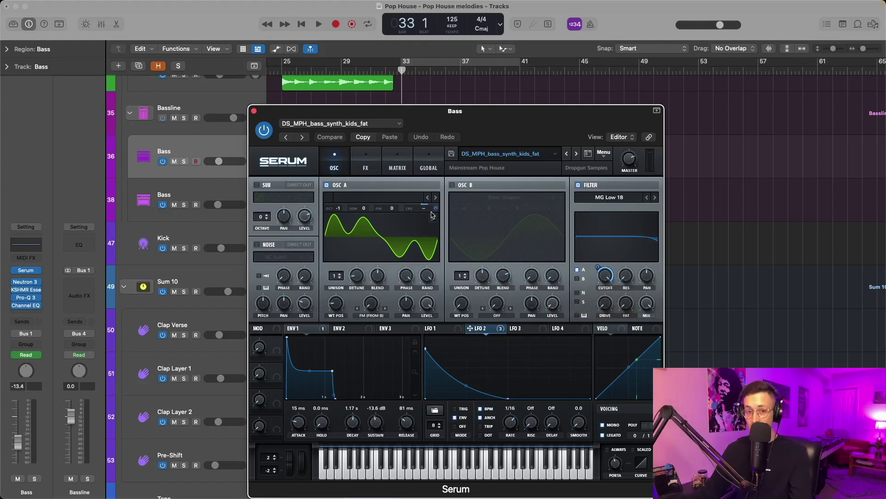
{"action": "left_click_drag", "start_coordinate": [434, 207], "coordinate": [487, 334]}
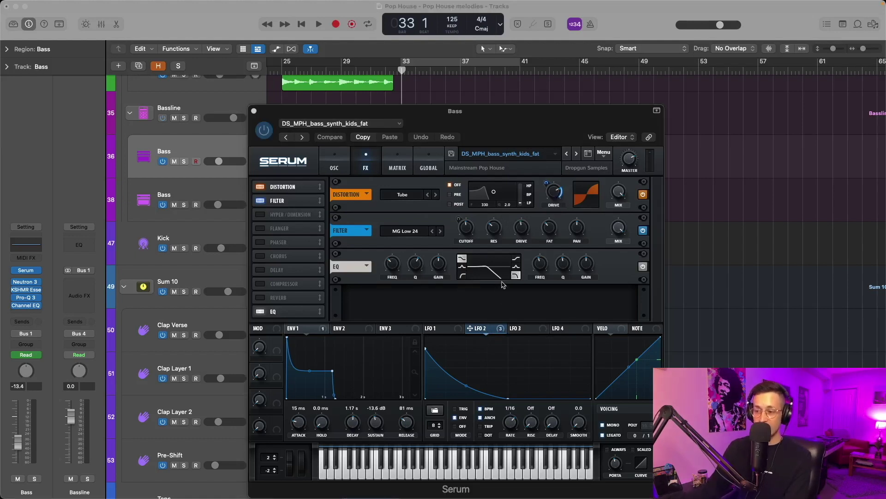
Step: Solo the Bass and audition it with Serum back on the oscillator page
{"action": "key", "text": "s"}
{"action": "key", "text": "space"}
{"action": "left_click", "coordinate": [334, 161]}
{"action": "mouse_move", "coordinate": [452, 128]}
{"action": "left_mouse_down"}
{"action": "mouse_move", "coordinate": [455, 192]}
{"action": "mouse_move", "coordinate": [445, 113]}
{"action": "left_mouse_up"}
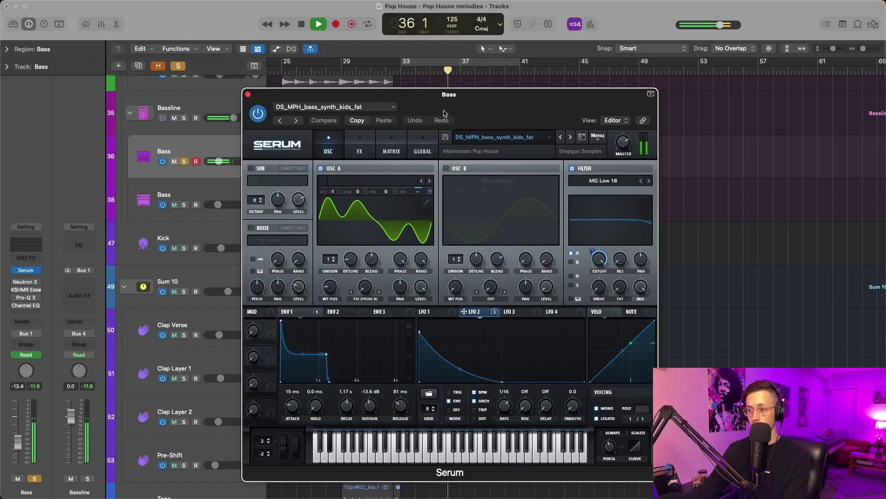
{"action": "key", "text": "space"}
Step: Close Serum, open the Bass's Neutron 3 Exciter and inspect its middle, high and low bands
{"action": "key", "text": "v"}
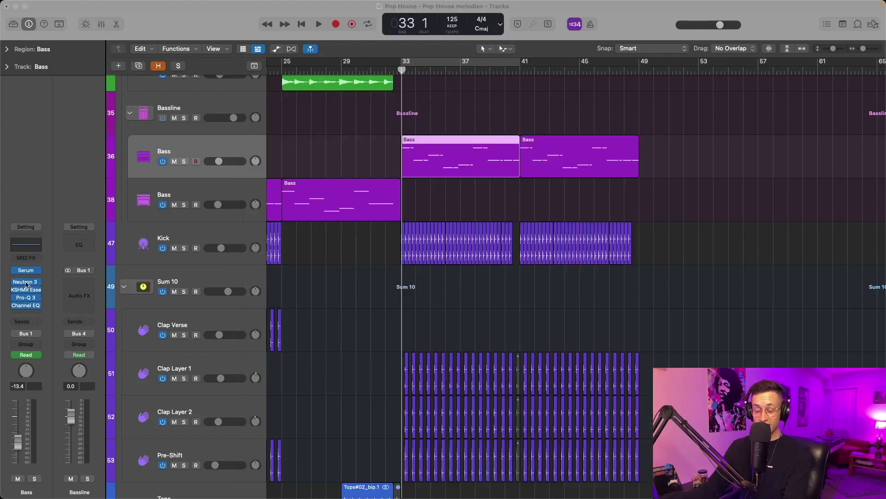
{"action": "left_click", "coordinate": [28, 281]}
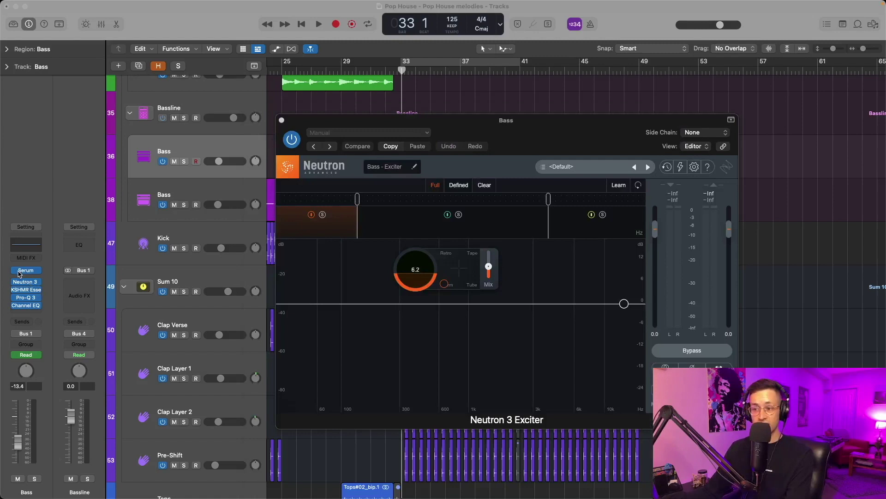
{"action": "left_click", "coordinate": [496, 226]}
{"action": "left_click", "coordinate": [597, 227]}
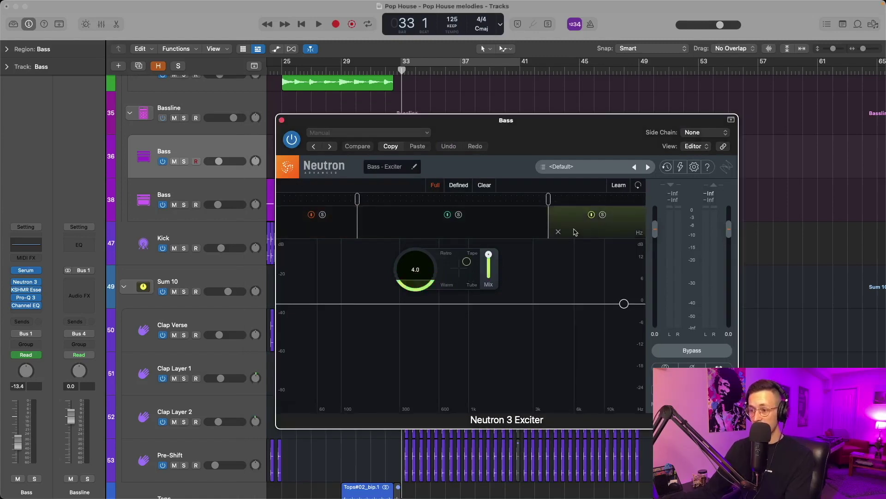
{"action": "left_click", "coordinate": [348, 219]}
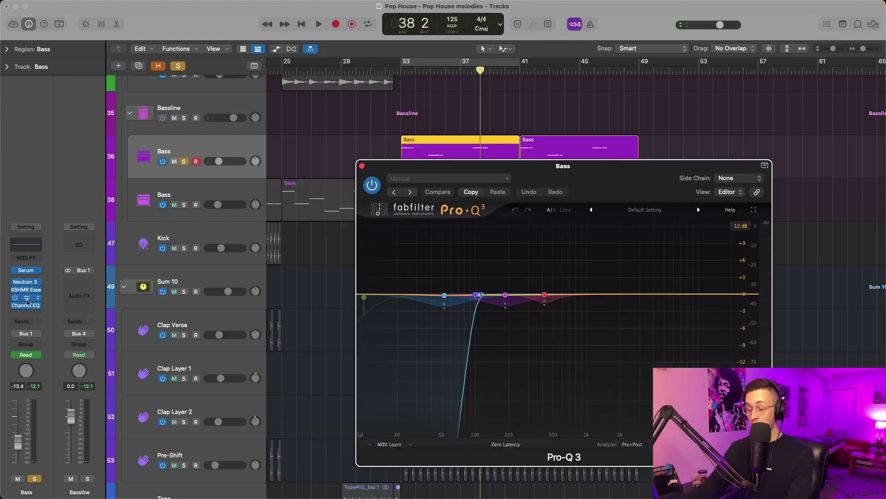
Step: Loop bars 33–41 and play the bass, enlarging the Pro-Q 3 analyzer to watch the low cut
{"action": "left_click_drag", "start_coordinate": [398, 176], "coordinate": [332, 189]}
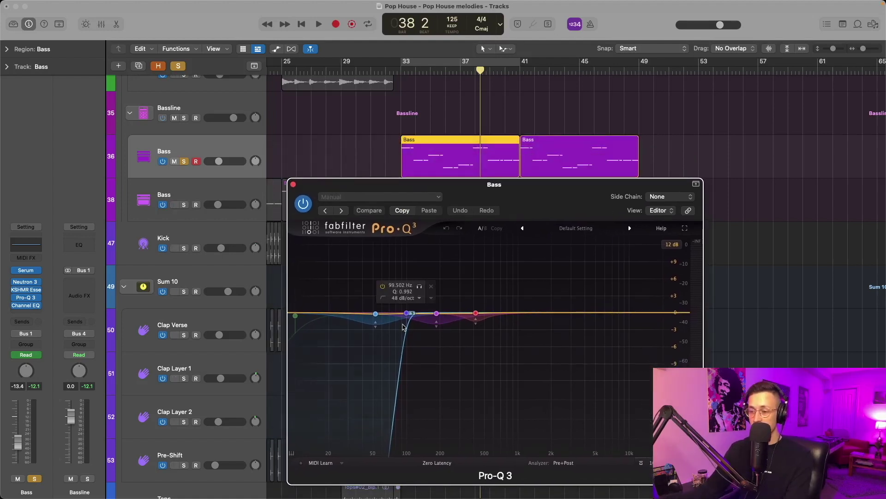
{"action": "mouse_move", "coordinate": [380, 329]}
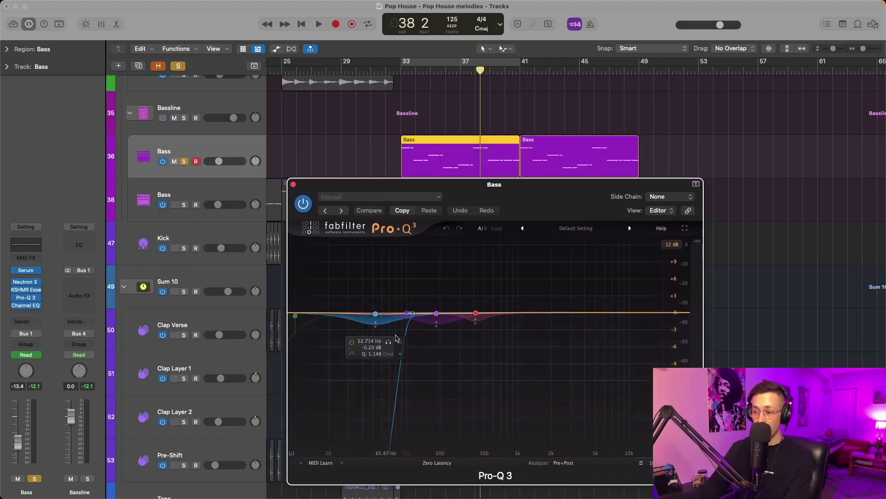
{"action": "left_click", "coordinate": [417, 65]}
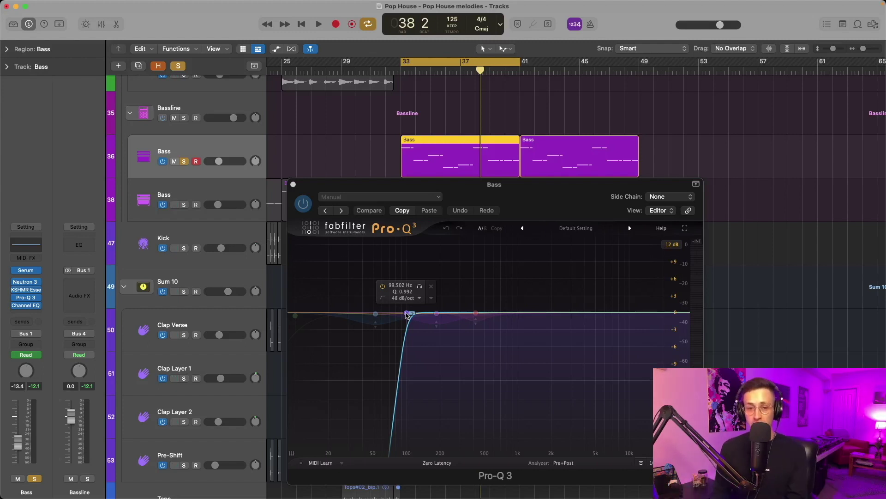
{"action": "key", "text": "space"}
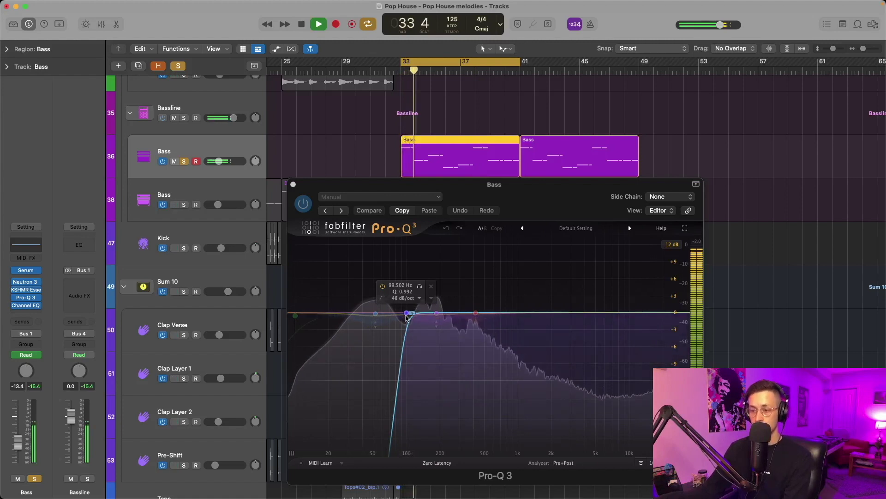
{"action": "left_click_drag", "start_coordinate": [430, 395], "coordinate": [408, 394]}
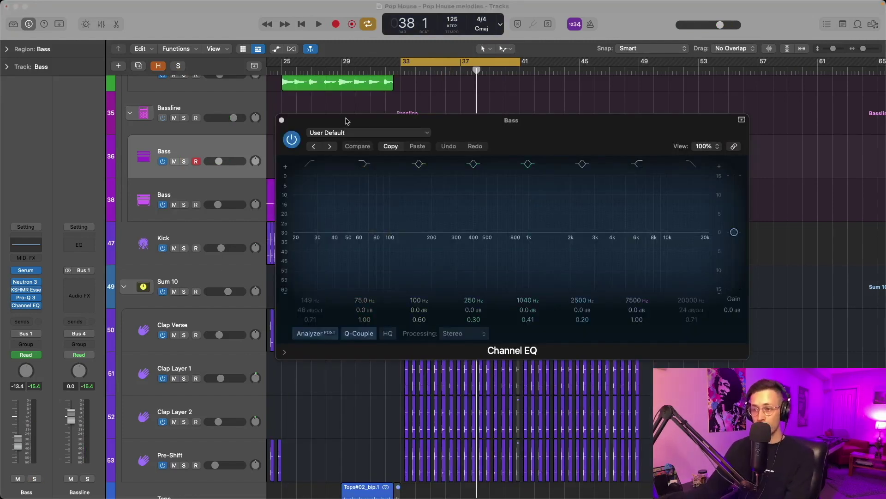
Step: Show automation lanes, turn the loop off, and play from bar 40 to watch the Channel EQ low-cut automation
{"action": "left_click_drag", "start_coordinate": [348, 121], "coordinate": [647, 189]}
{"action": "key", "text": "a"}
{"action": "left_click", "coordinate": [508, 61]}
{"action": "left_click", "coordinate": [506, 69]}
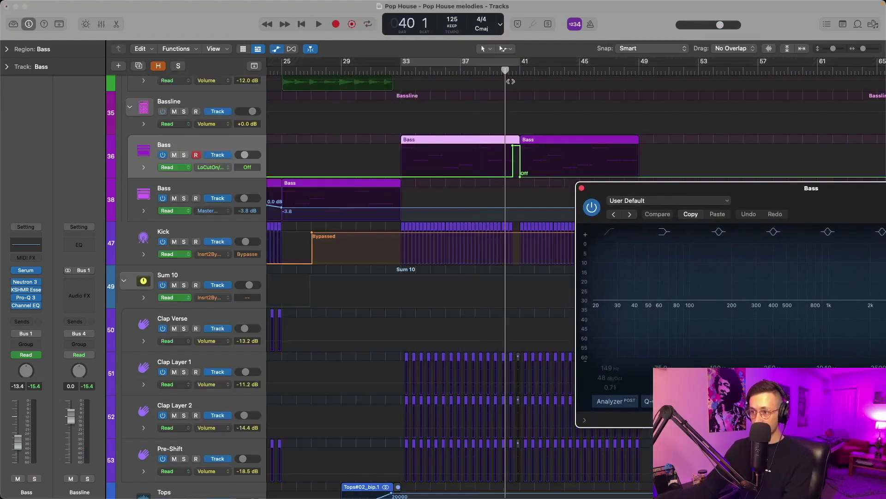
{"action": "left_click_drag", "start_coordinate": [589, 188], "coordinate": [475, 169]}
{"action": "key", "text": "space"}
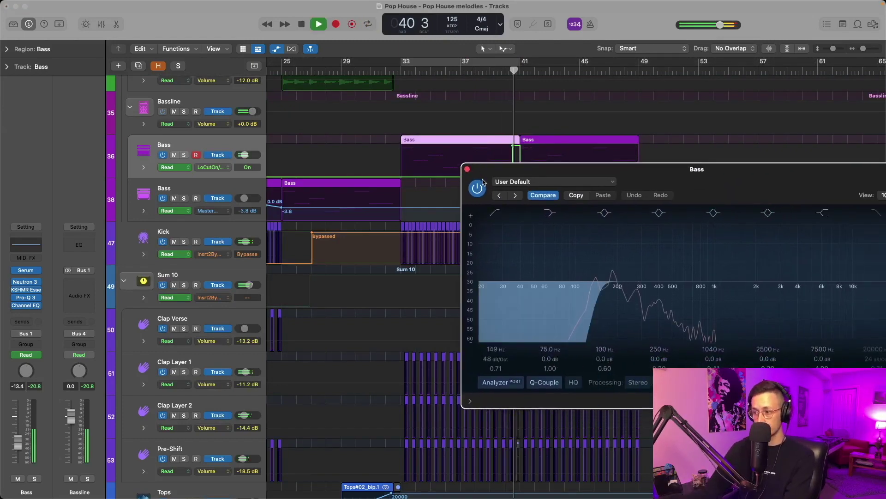
{"action": "left_click_drag", "start_coordinate": [483, 175], "coordinate": [480, 173]}
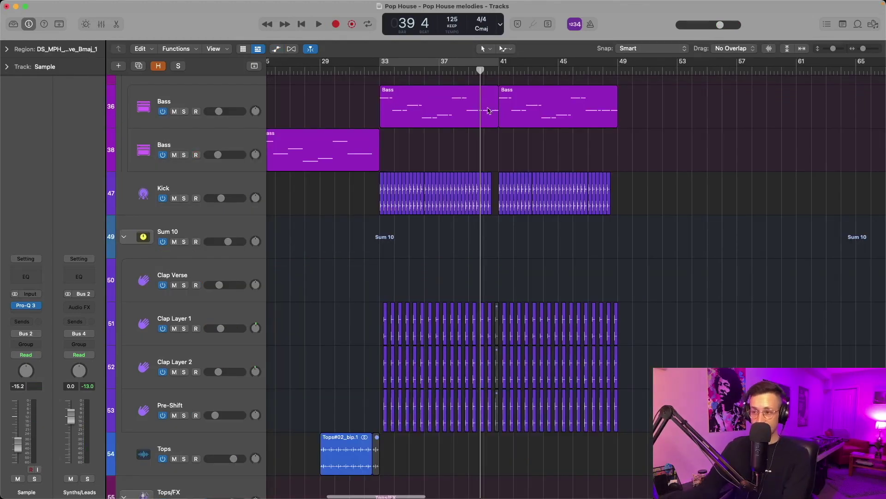
Step: Play the brass section from bar 41, unsoloed in the full mix
{"action": "left_click", "coordinate": [499, 71]}
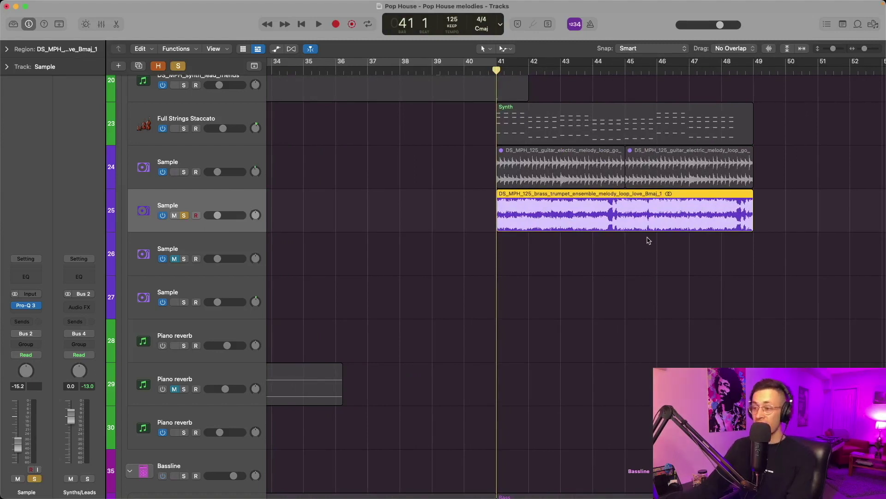
{"action": "scroll", "coordinate": [646, 241], "scroll_direction": "right", "scroll_amount": 2}
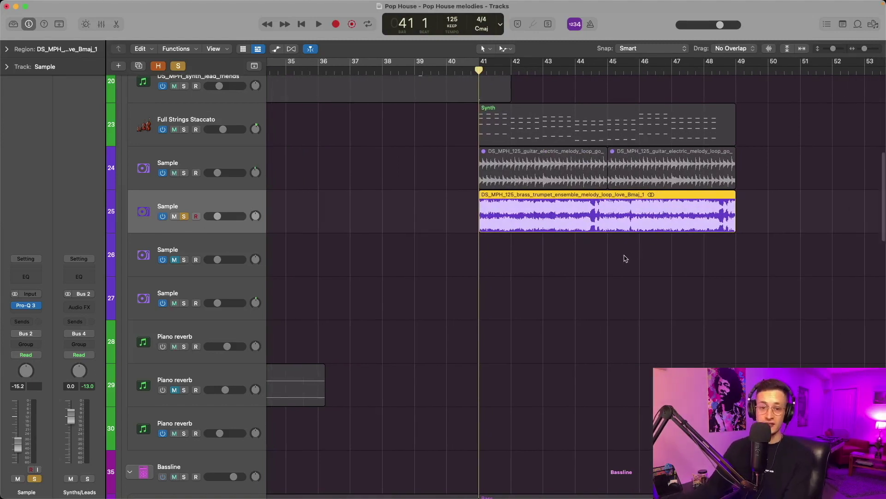
{"action": "key", "text": "space"}
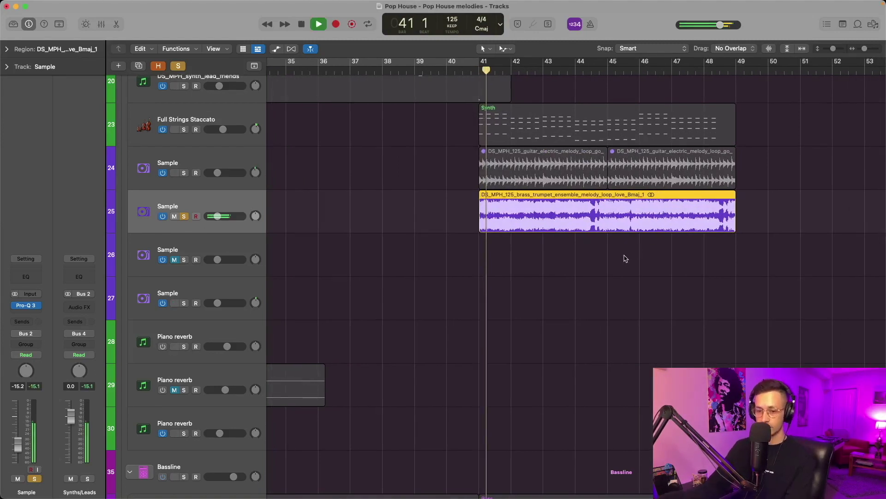
{"action": "key", "text": "s"}
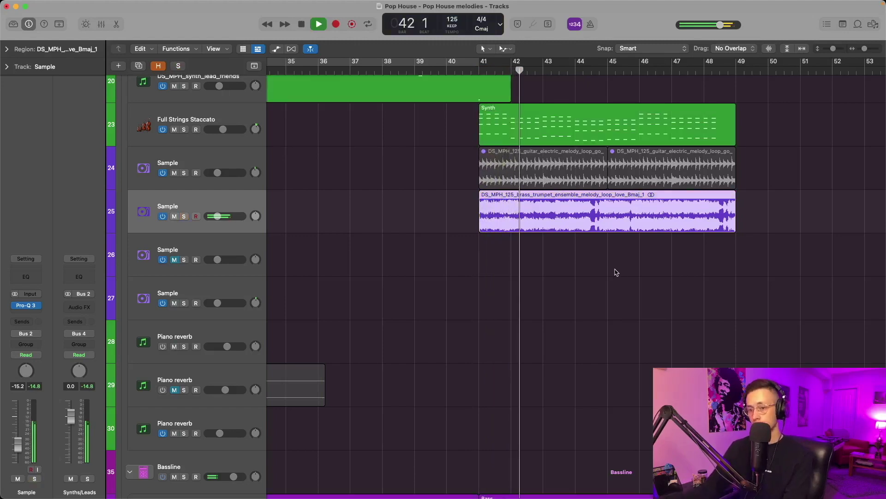
{"action": "key", "text": "super+Left"}
{"action": "key", "text": "super+Left"}
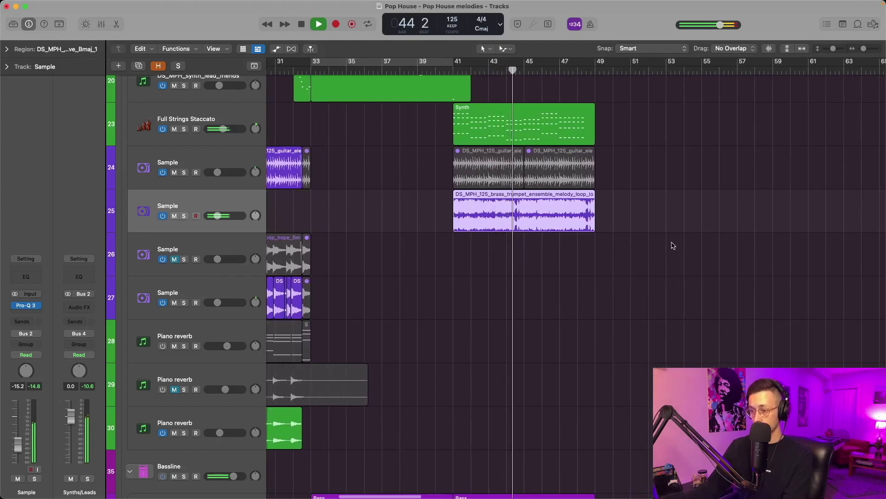
{"action": "key", "text": "space"}
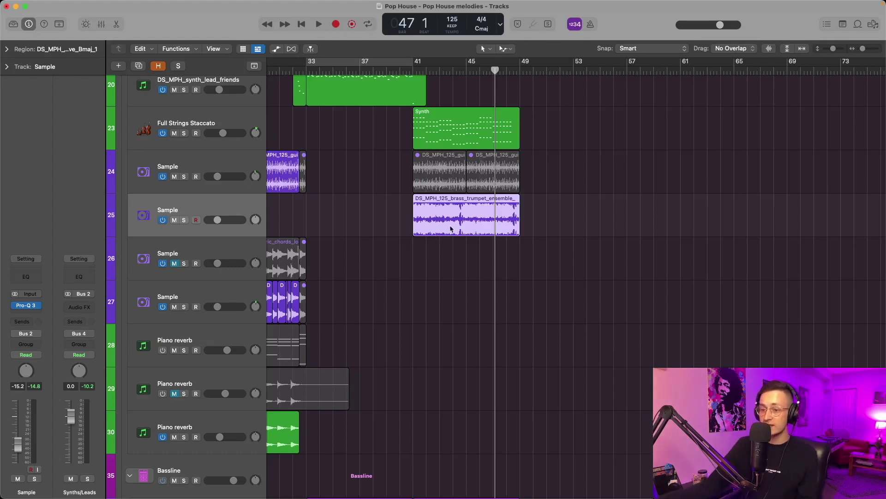
Step: Open the brass sample's Pro-Q 3 EQ and solo the Sample track
{"action": "left_click", "coordinate": [26, 305]}
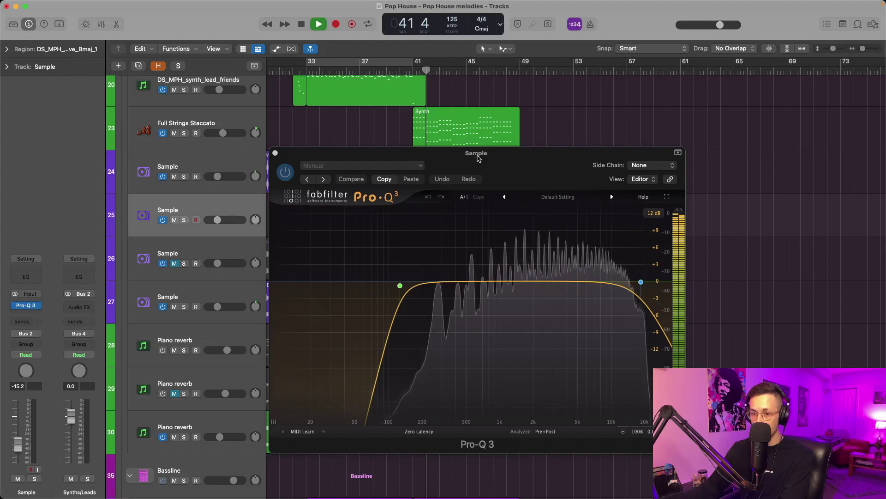
{"action": "key", "text": "s"}
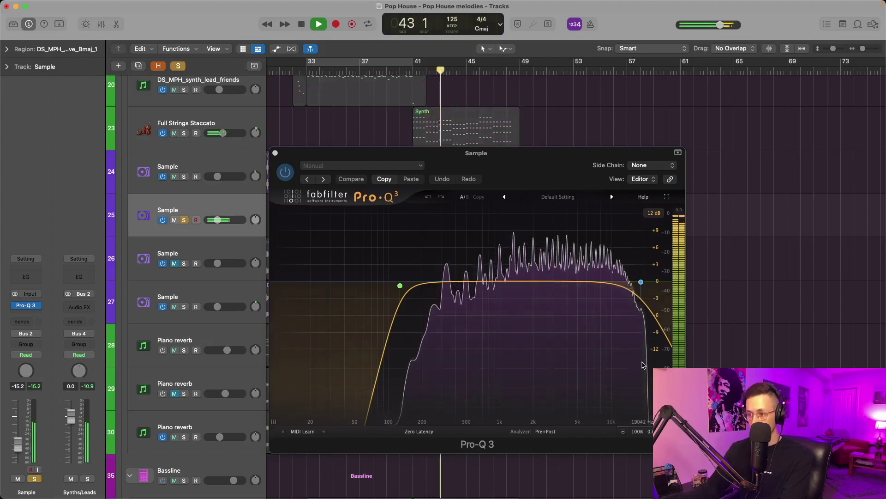
{"action": "mouse_move", "coordinate": [623, 291]}
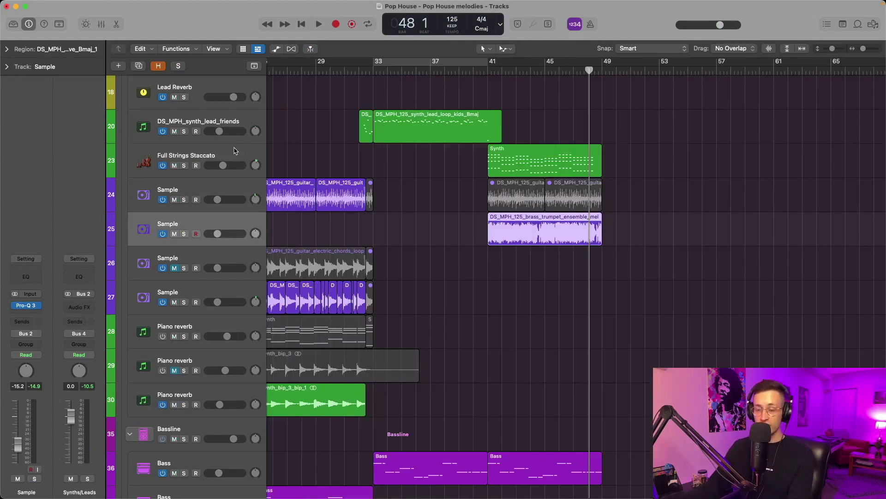
Step: Solo the Full Strings Staccato track and play it from its region's start
{"action": "left_click", "coordinate": [234, 151]}
{"action": "scroll", "coordinate": [630, 225], "scroll_direction": "up", "scroll_amount": 3}
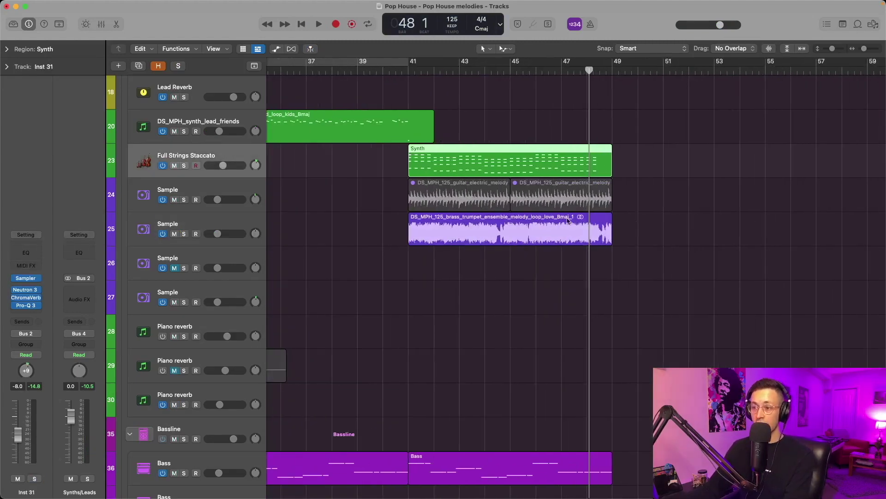
{"action": "scroll", "coordinate": [568, 222], "scroll_direction": "left", "scroll_amount": 2}
{"action": "key", "text": "s"}
{"action": "scroll", "coordinate": [498, 116], "scroll_direction": "down", "scroll_amount": 3}
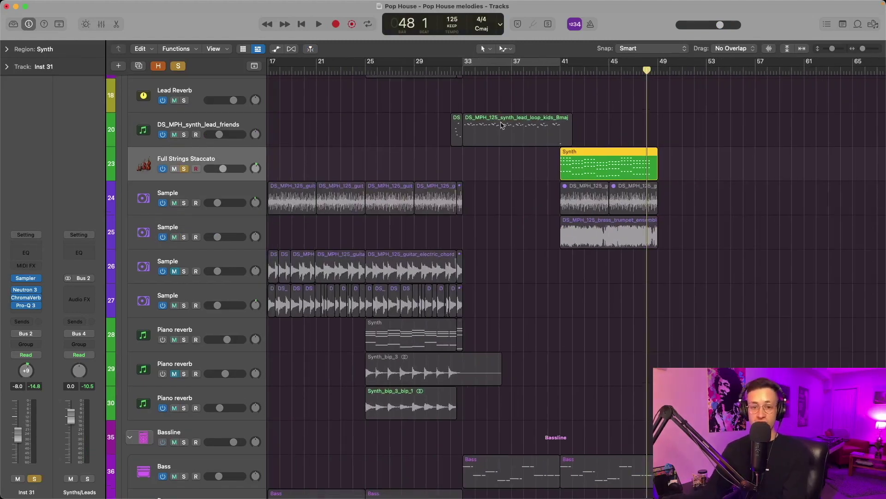
{"action": "key", "text": "shift+space"}
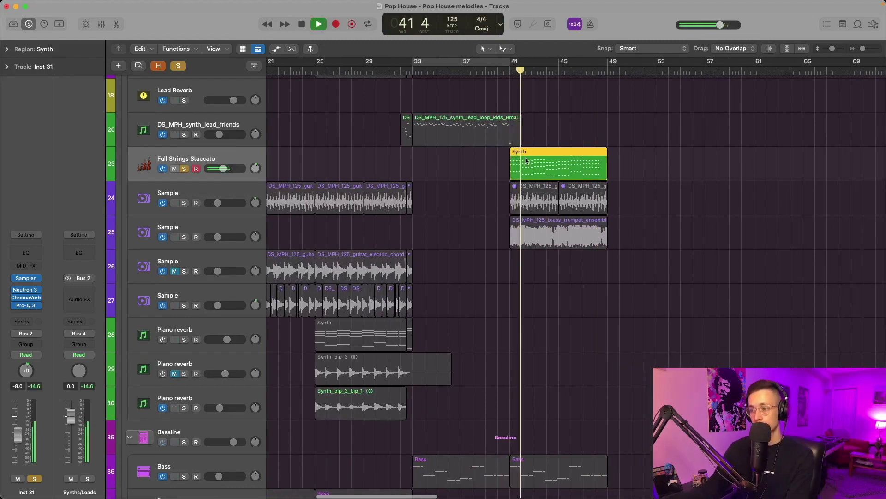
{"action": "scroll", "coordinate": [527, 161], "scroll_direction": "down", "scroll_amount": 2}
{"action": "scroll", "coordinate": [526, 160], "scroll_direction": "up", "scroll_amount": 1}
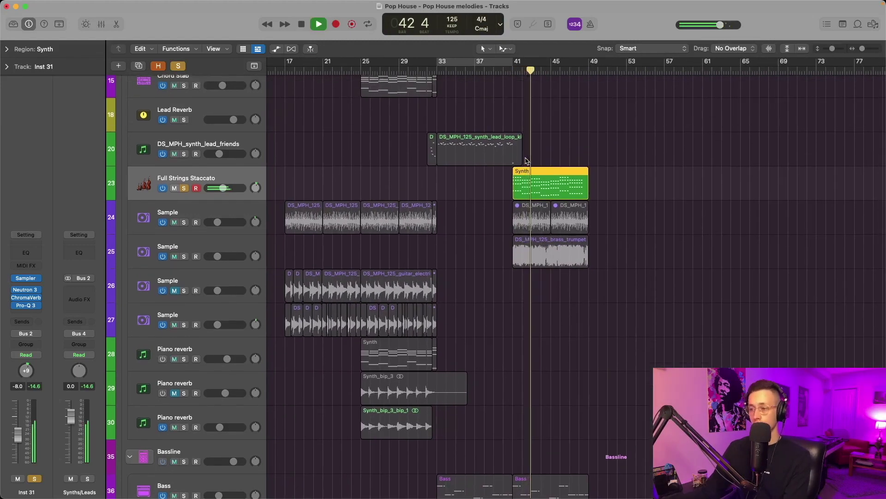
{"action": "key", "text": "space"}
Step: Inspect the Synth region's string notes in the Piano Roll, selecting two notes at bar 41 and playing
{"action": "key", "text": "p"}
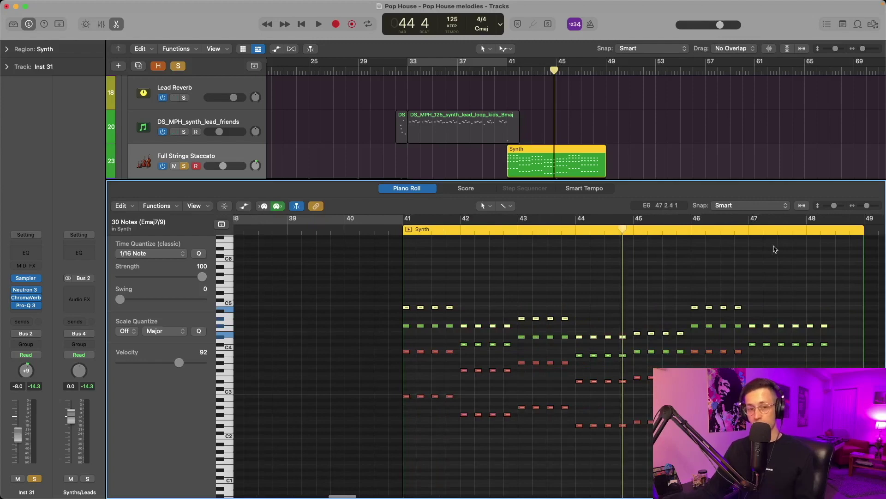
{"action": "scroll", "coordinate": [697, 317], "scroll_direction": "right", "scroll_amount": 3}
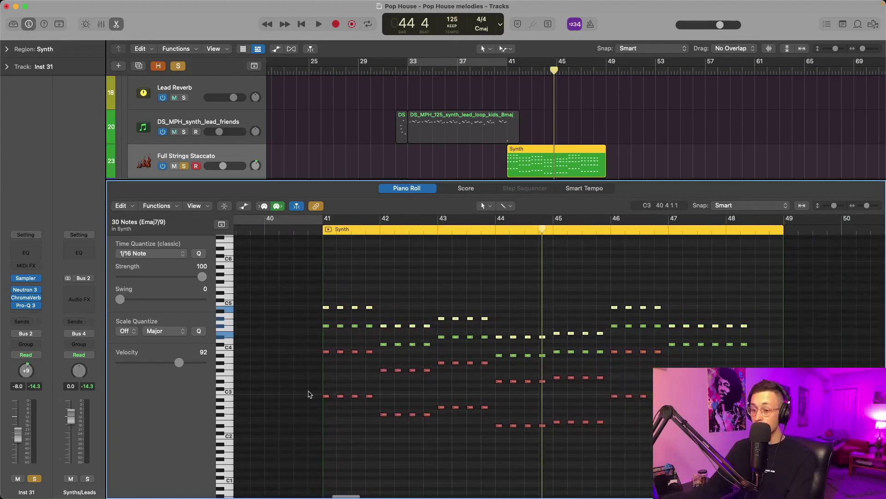
{"action": "left_click_drag", "start_coordinate": [322, 391], "coordinate": [643, 473]}
{"action": "left_click", "coordinate": [338, 353]}
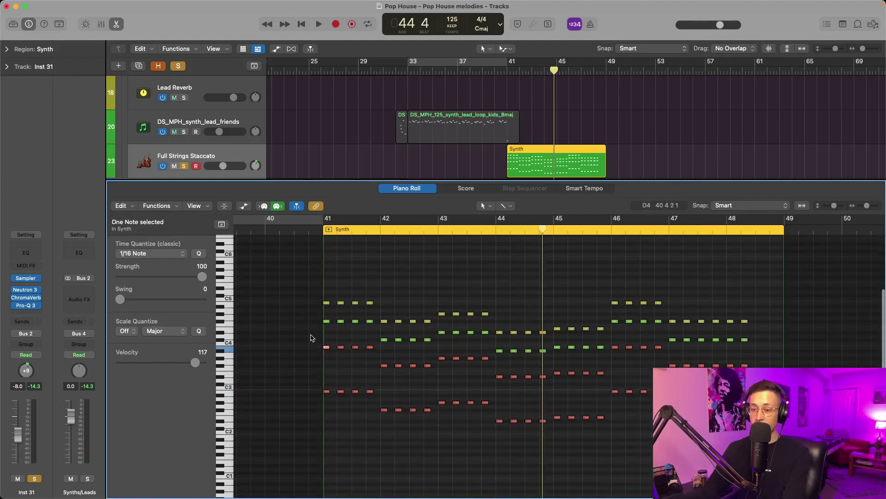
{"action": "mouse_move", "coordinate": [329, 303]}
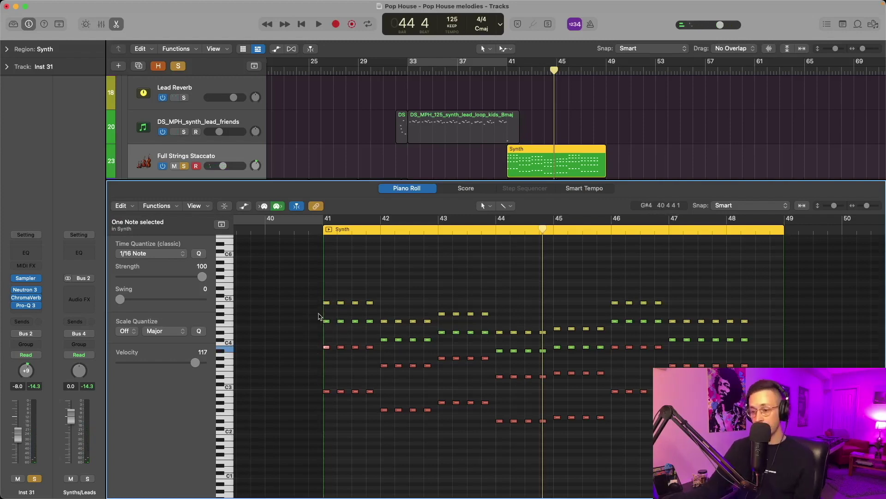
{"action": "left_click_drag", "start_coordinate": [336, 324], "coordinate": [347, 324]}
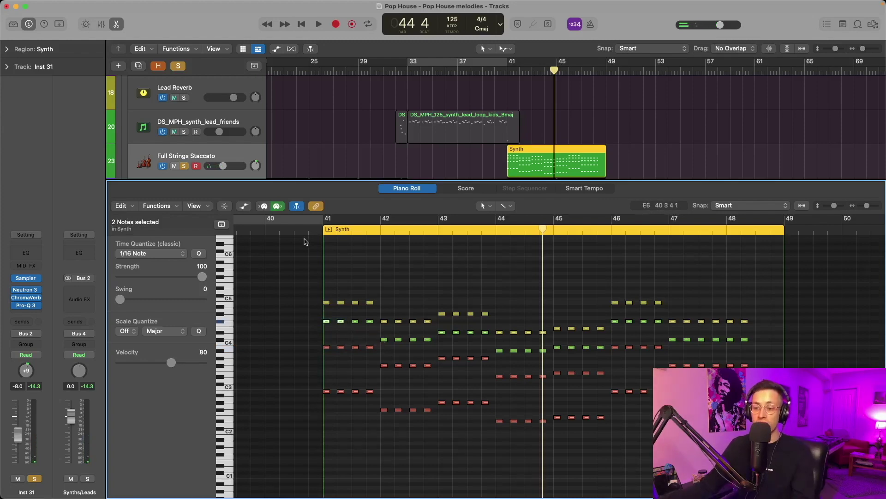
{"action": "key", "text": "space"}
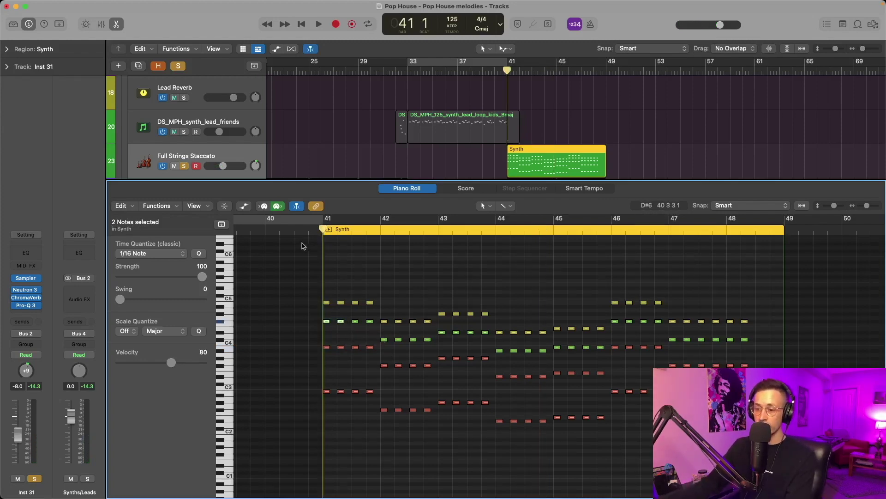
{"action": "key", "text": "space"}
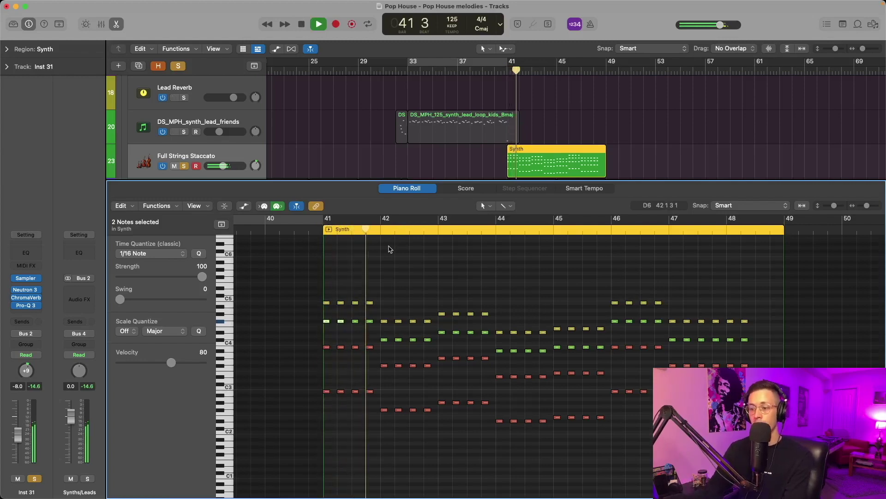
Step: Hear the strings in the full mix, then re-solo them and open the Neutron 3 Exciter
{"action": "key", "text": "ctrl+s"}
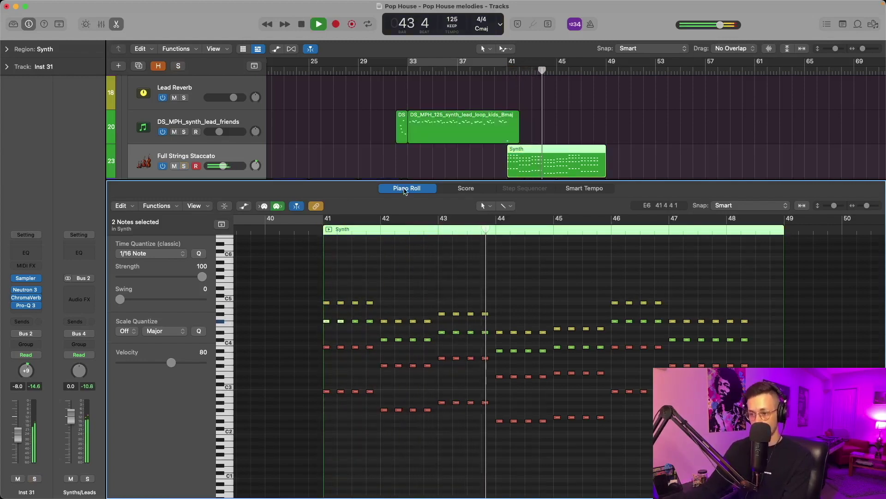
{"action": "key", "text": "space"}
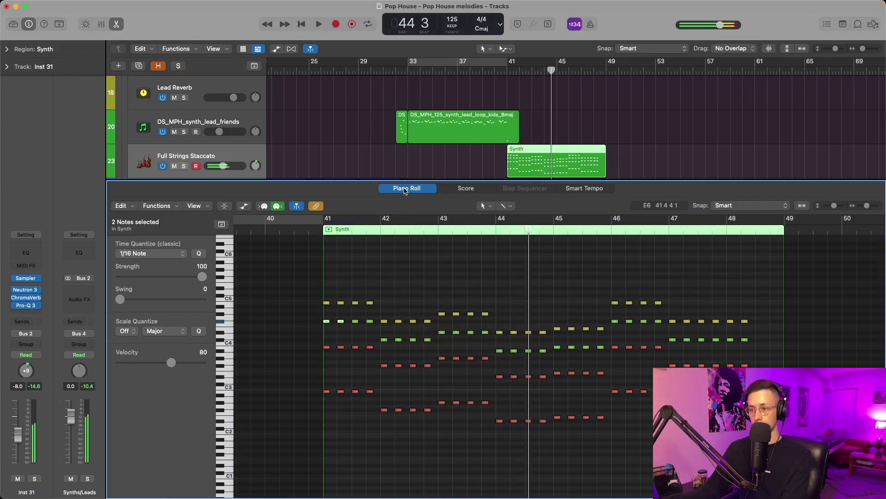
{"action": "left_click", "coordinate": [405, 189]}
{"action": "key", "text": "v"}
{"action": "key", "text": "ctrl+s"}
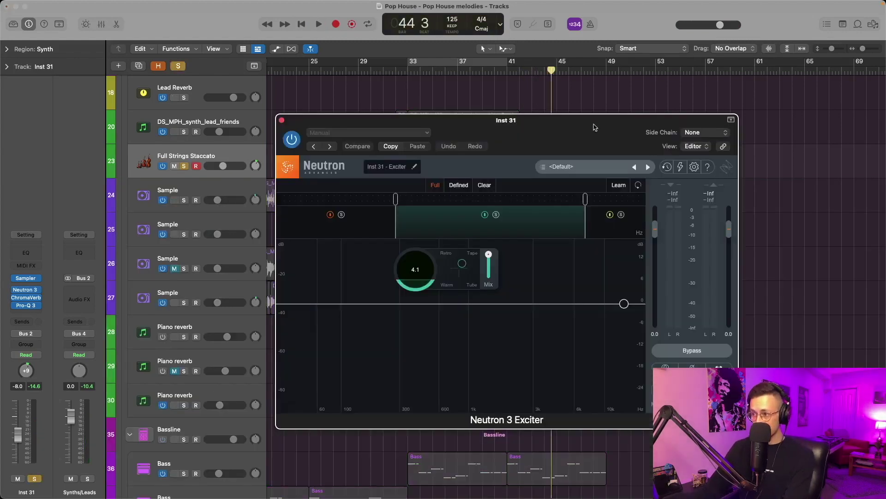
Step: A/B the Neutron exciter on the strings by bypassing and re-enabling it during playback from bar 41
{"action": "left_click_drag", "start_coordinate": [595, 127], "coordinate": [596, 234]}
{"action": "left_click", "coordinate": [508, 71]}
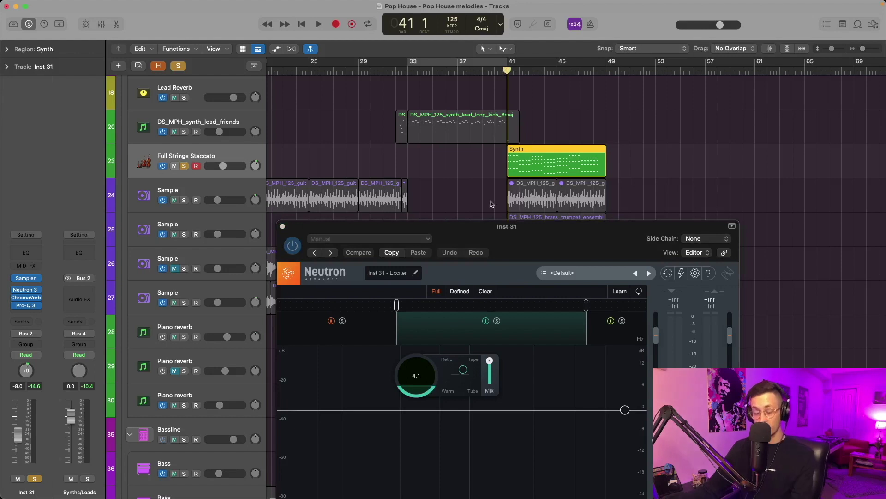
{"action": "key", "text": "space"}
{"action": "left_click", "coordinate": [294, 249]}
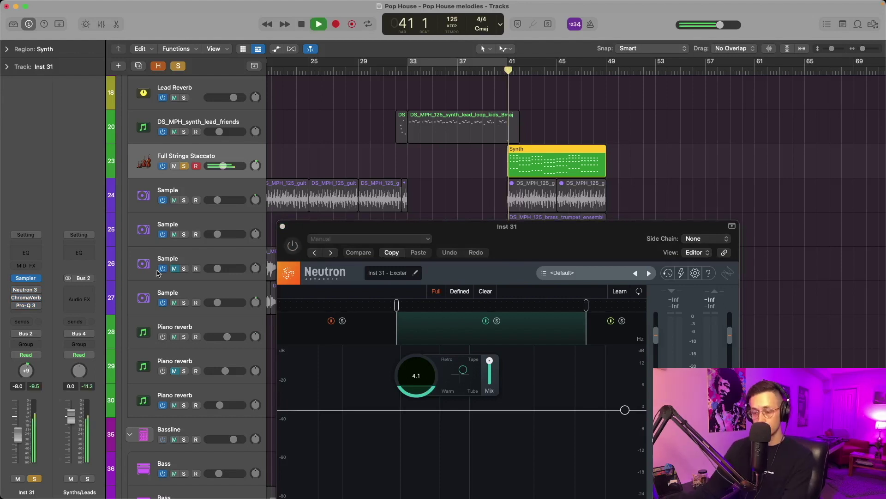
{"action": "left_click", "coordinate": [295, 249]}
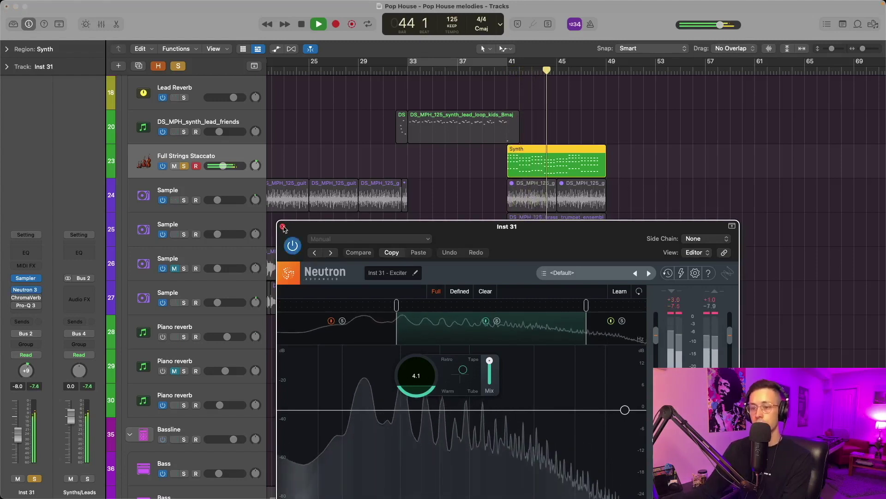
{"action": "key", "text": "space"}
Step: Open the strings' ChromaVerb and play the track to hear the reverb
{"action": "left_click", "coordinate": [26, 297]}
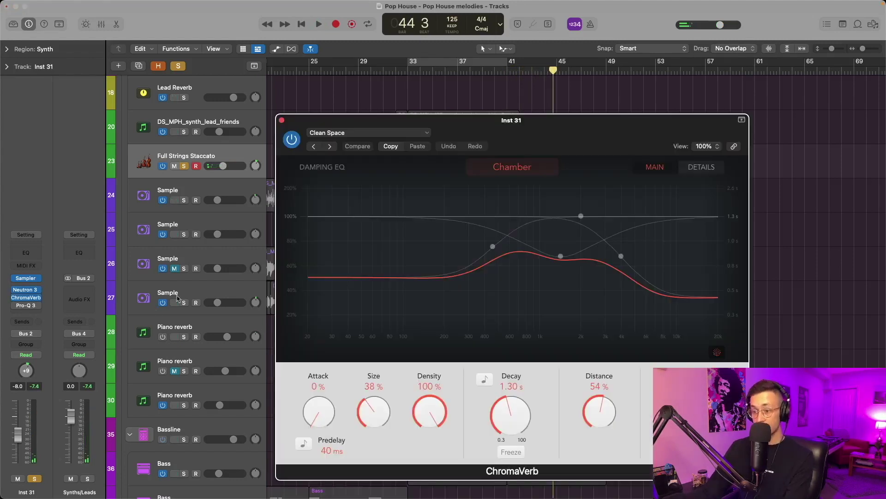
{"action": "left_click_drag", "start_coordinate": [612, 121], "coordinate": [617, 176]}
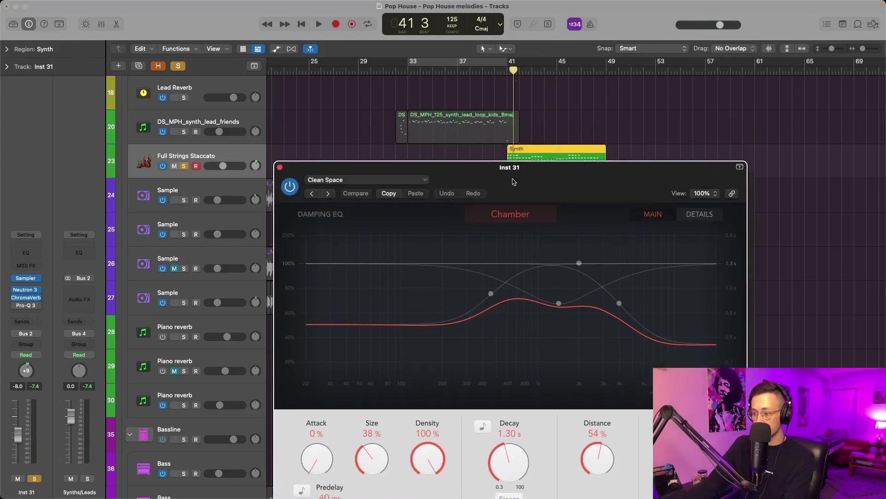
{"action": "left_click_drag", "start_coordinate": [518, 195], "coordinate": [420, 131]}
{"action": "key", "text": "space"}
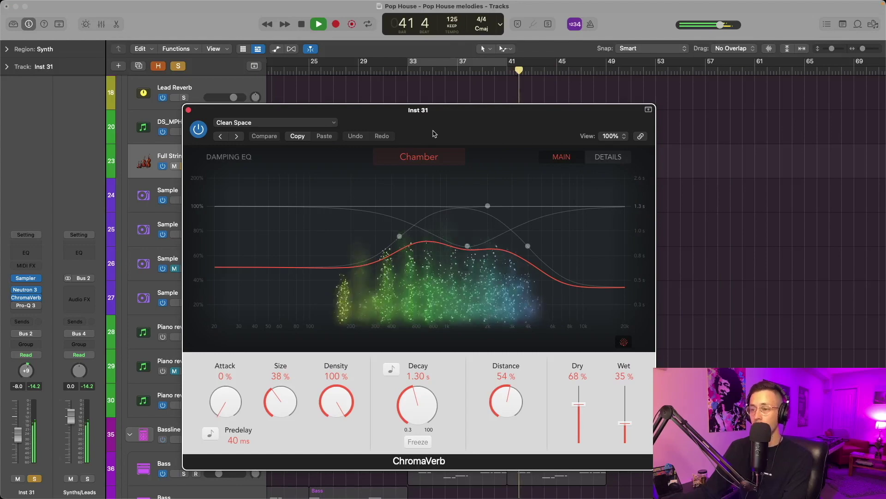
{"action": "mouse_move", "coordinate": [464, 239]}
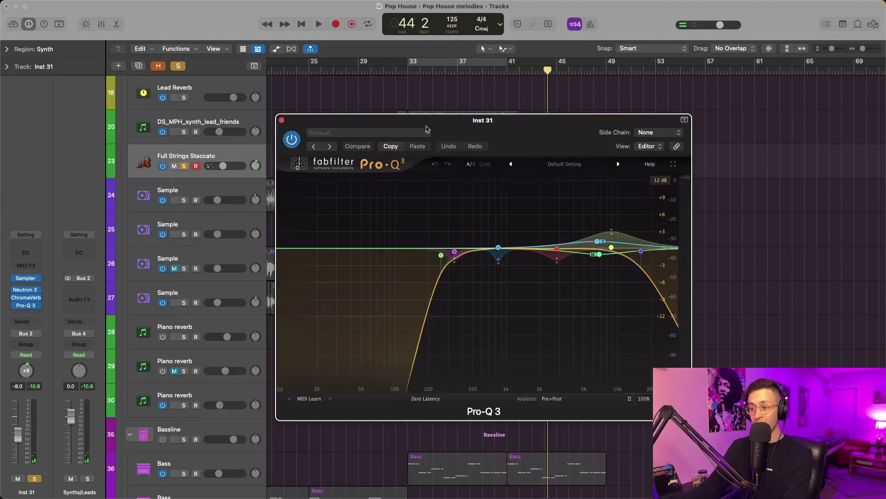
Step: Lower the strings' Pro-Q 3 845.92 Hz band Q from 6.059 to 4.009 during playback
{"action": "mouse_move", "coordinate": [599, 245]}
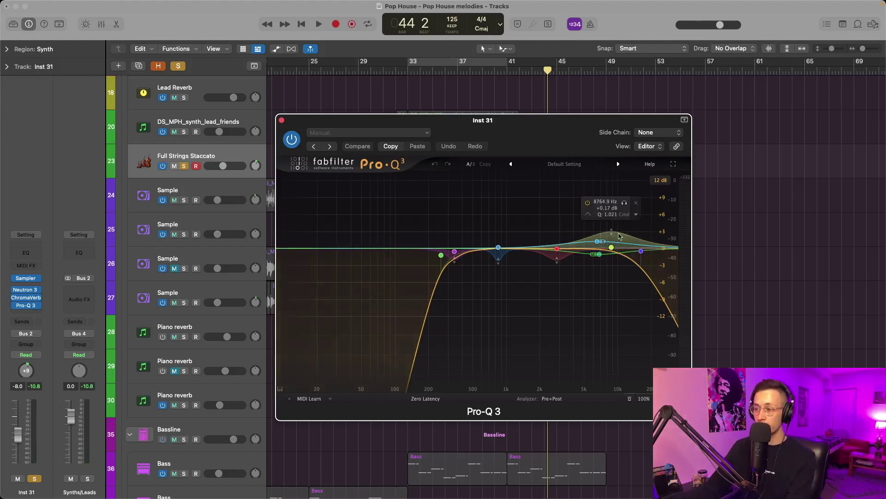
{"action": "key", "text": "space"}
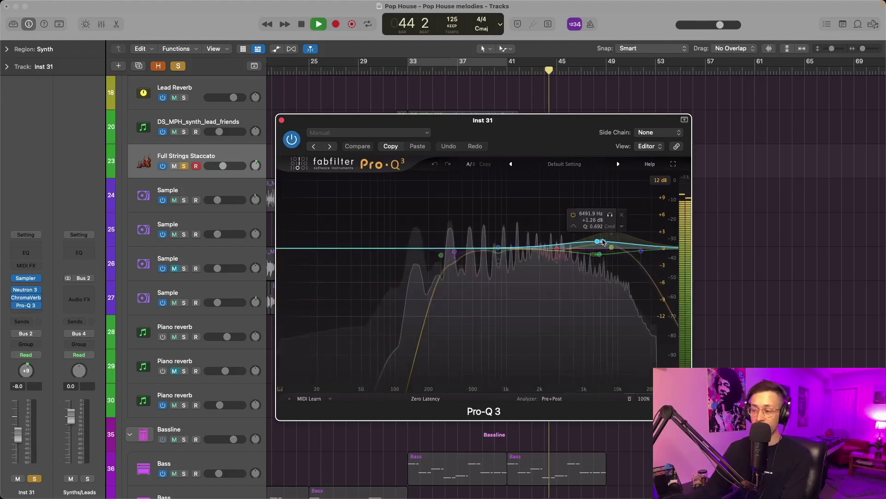
{"action": "key", "text": "space"}
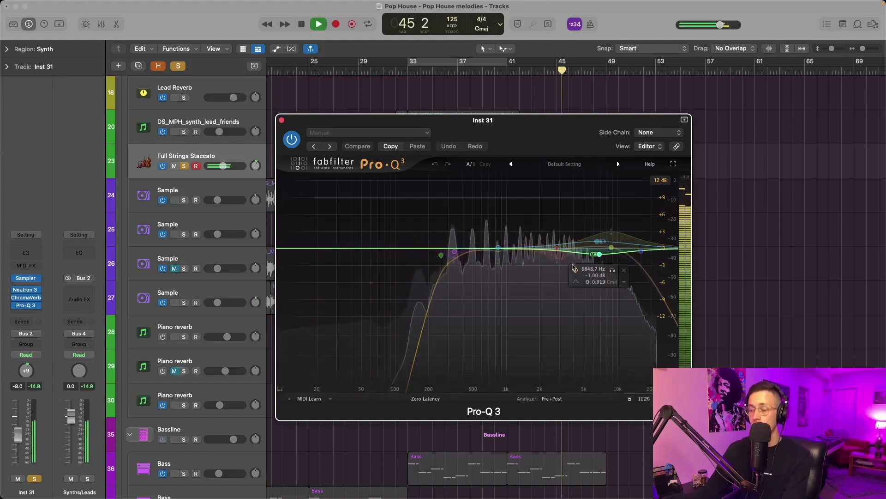
{"action": "left_click", "coordinate": [612, 238]}
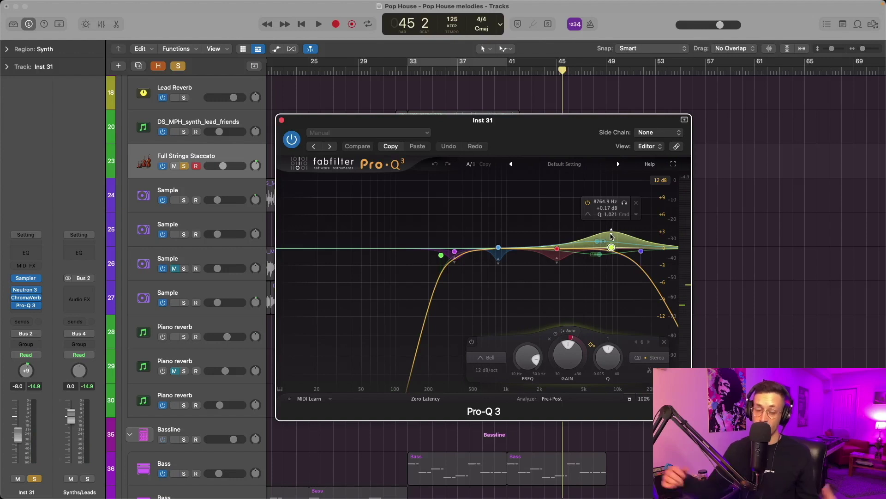
{"action": "key", "text": "space"}
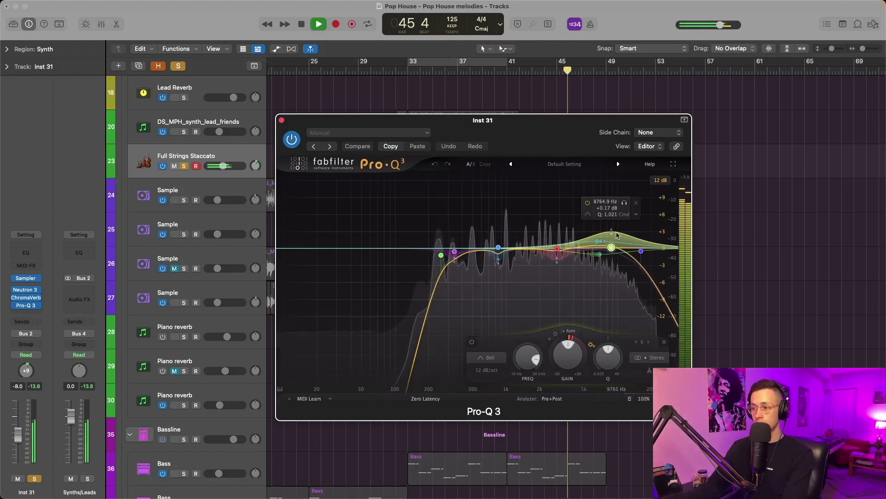
{"action": "scroll", "coordinate": [498, 248], "scroll_direction": "down", "scroll_amount": 3}
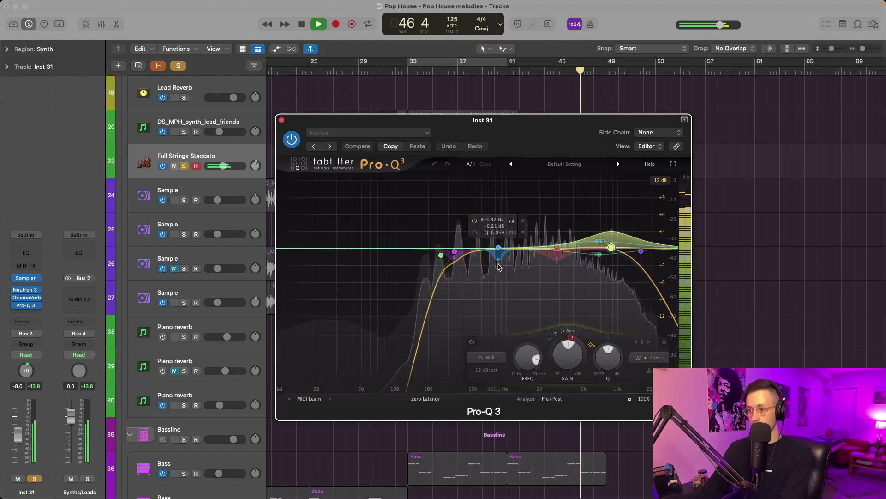
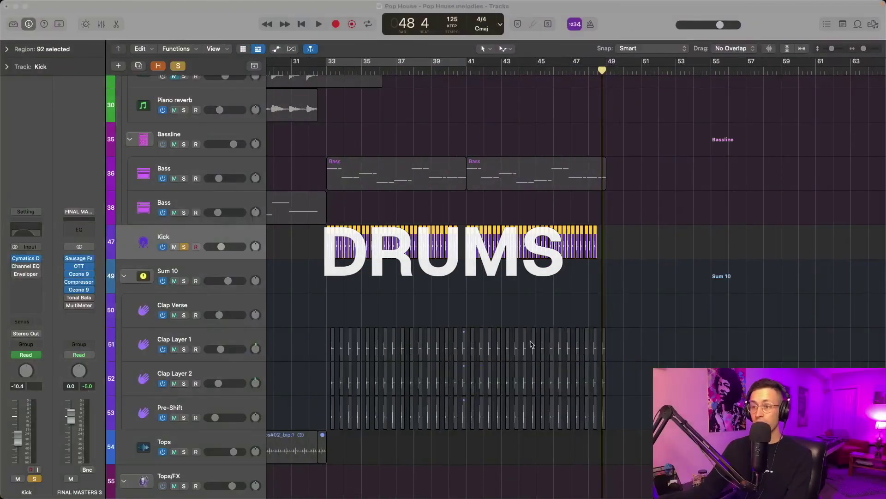
Step: Play the soloed Kick from bar 33 with no region selected, stopping just past bar 35
{"action": "left_click", "coordinate": [329, 74]}
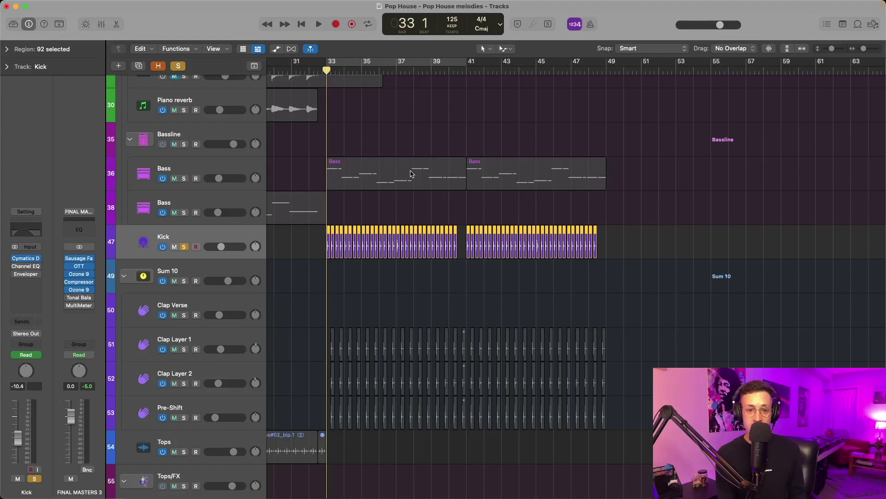
{"action": "left_click", "coordinate": [390, 203]}
{"action": "key", "text": "space"}
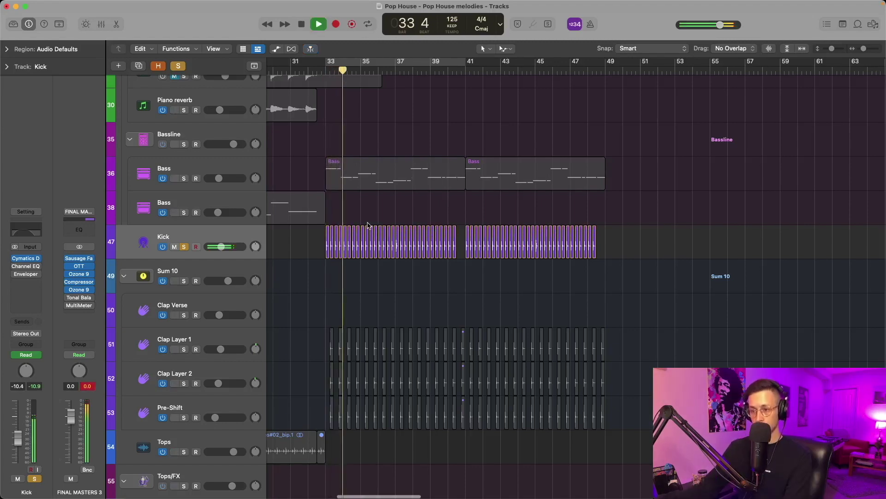
{"action": "key", "text": "super+Right"}
{"action": "key", "text": "space"}
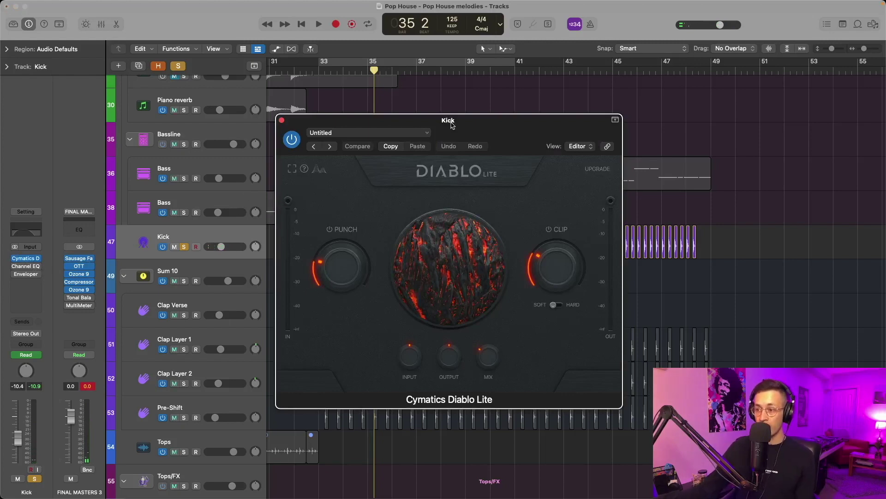
Step: A/B the Kick with Diablo Lite during playback, leaving the plug-in switched on
{"action": "left_click_drag", "start_coordinate": [452, 125], "coordinate": [454, 136]}
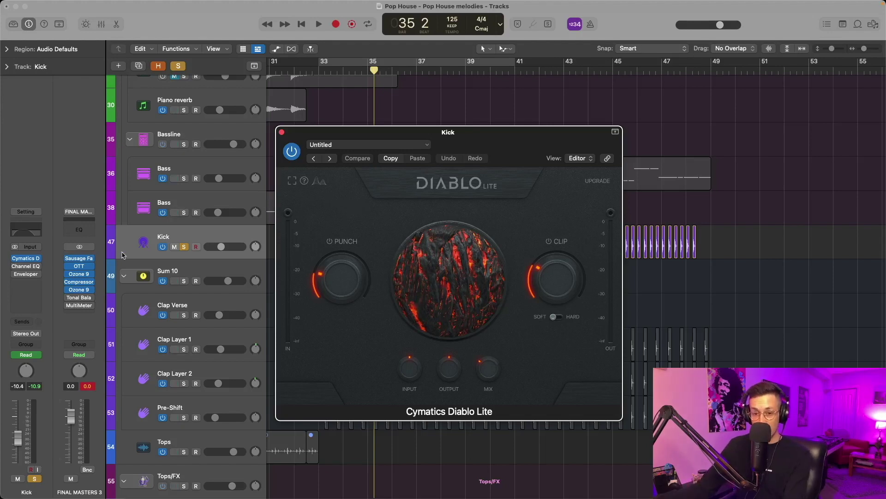
{"action": "key", "text": "space"}
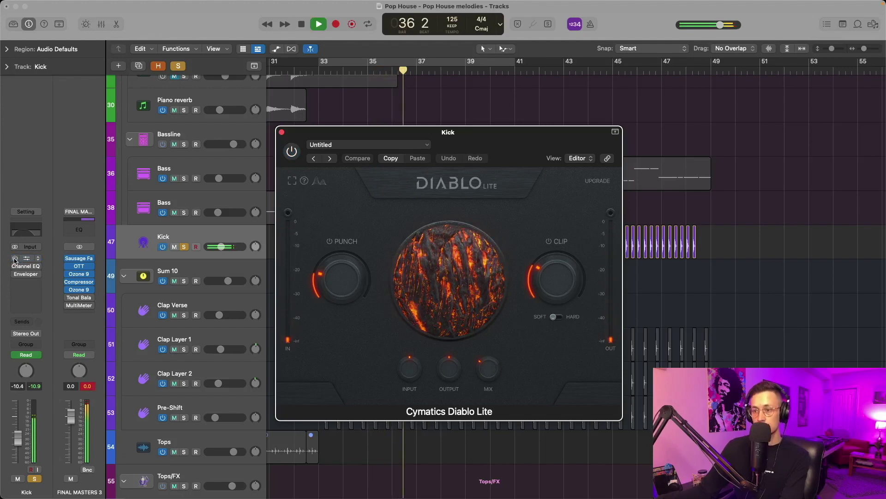
{"action": "left_click", "coordinate": [292, 151]}
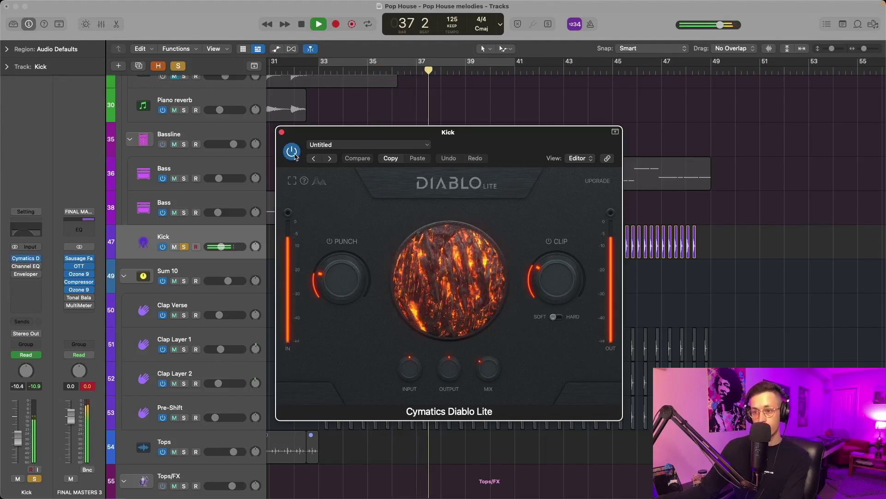
{"action": "left_click", "coordinate": [281, 132]}
Step: Unsolo the Kick, stop playback and select the Sum 10 track
{"action": "key", "text": "s"}
{"action": "scroll", "coordinate": [500, 272], "scroll_direction": "down", "scroll_amount": 2}
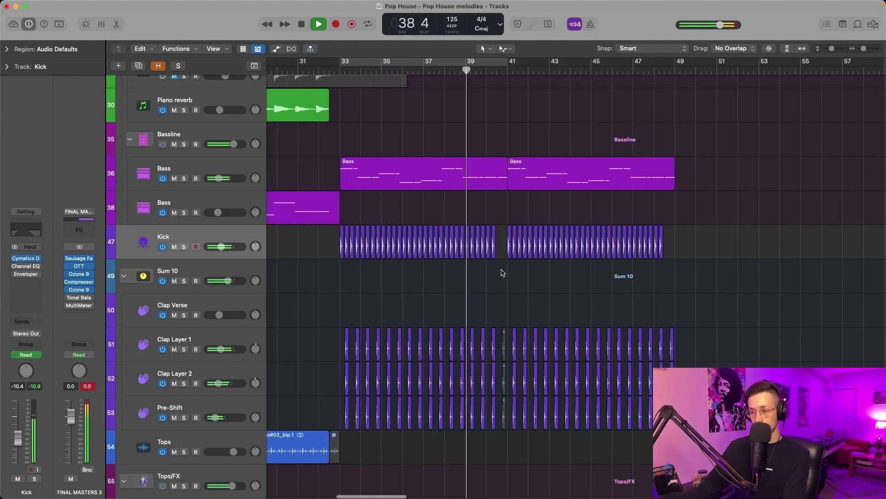
{"action": "scroll", "coordinate": [487, 278], "scroll_direction": "up", "scroll_amount": 1}
{"action": "key", "text": "space"}
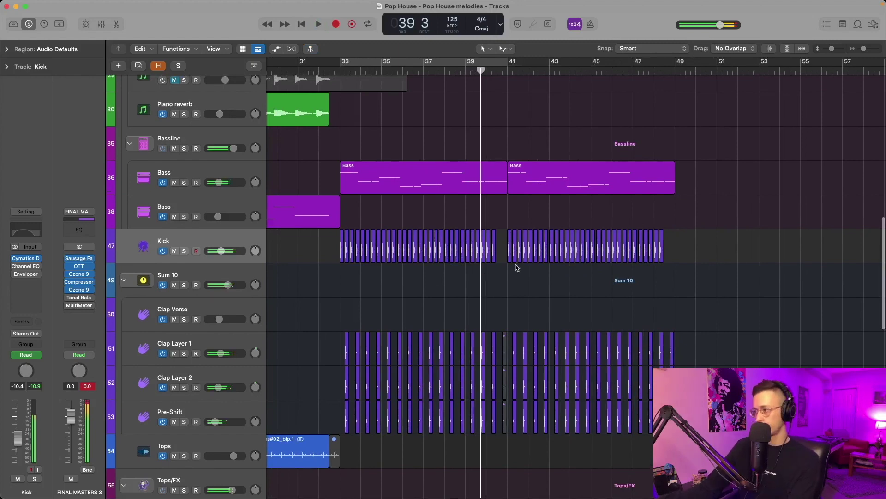
{"action": "key", "text": "Down"}
{"action": "scroll", "coordinate": [511, 241], "scroll_direction": "down", "scroll_amount": 5}
Step: Solo Clap Layer 1 and play it from bar 33 with its Channel EQ open
{"action": "key", "text": "s"}
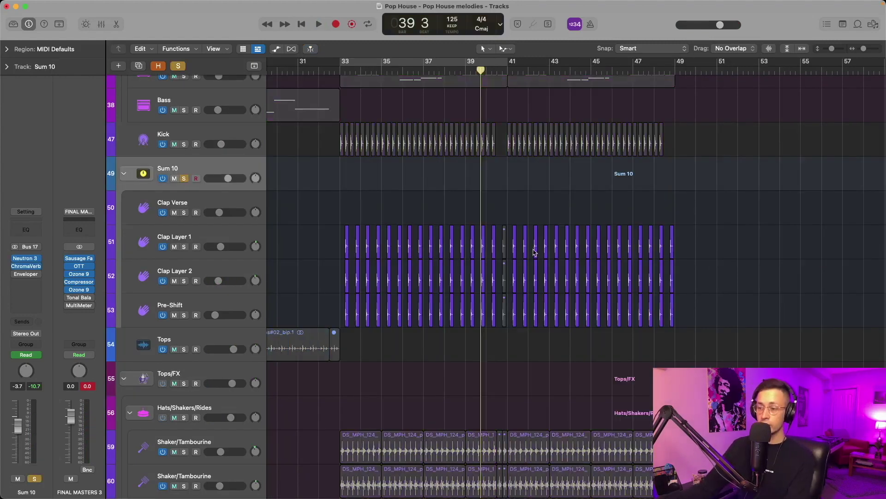
{"action": "scroll", "coordinate": [534, 252], "scroll_direction": "up", "scroll_amount": 2}
{"action": "left_click", "coordinate": [176, 236]}
{"action": "key", "text": "s"}
{"action": "left_click", "coordinate": [330, 71]}
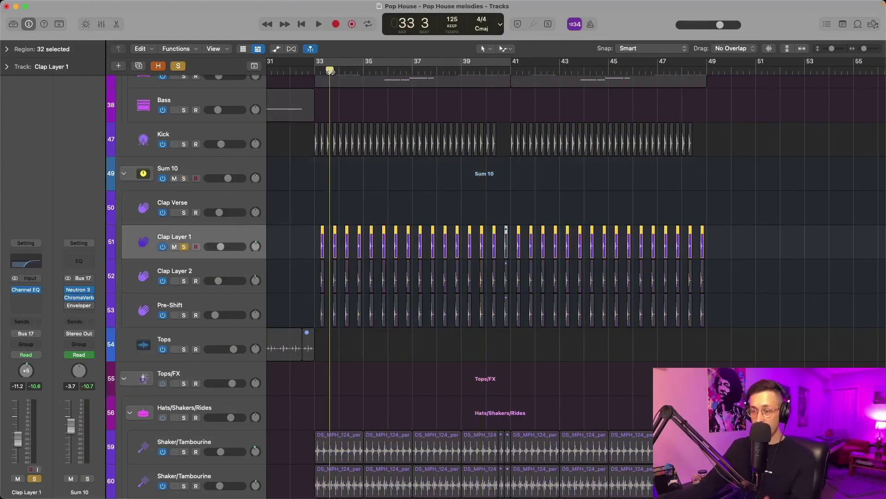
{"action": "left_click", "coordinate": [26, 289]}
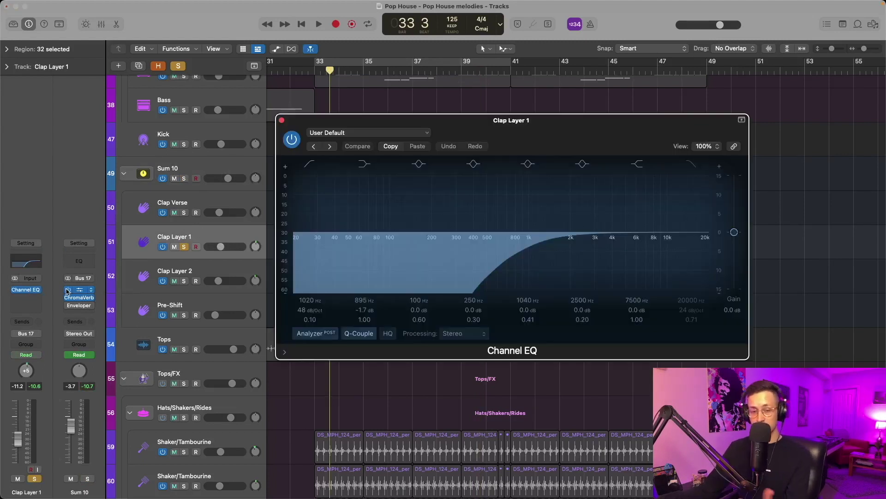
{"action": "key", "text": "space"}
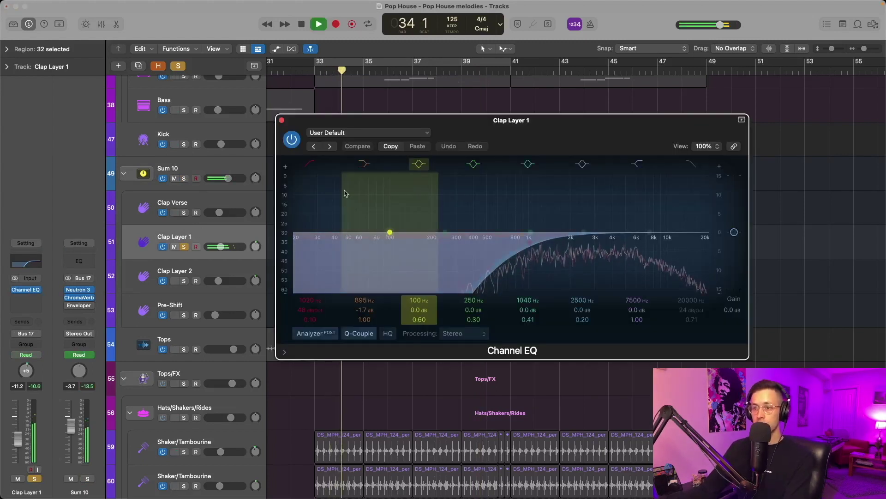
{"action": "key", "text": "super+w"}
{"action": "key", "text": "space"}
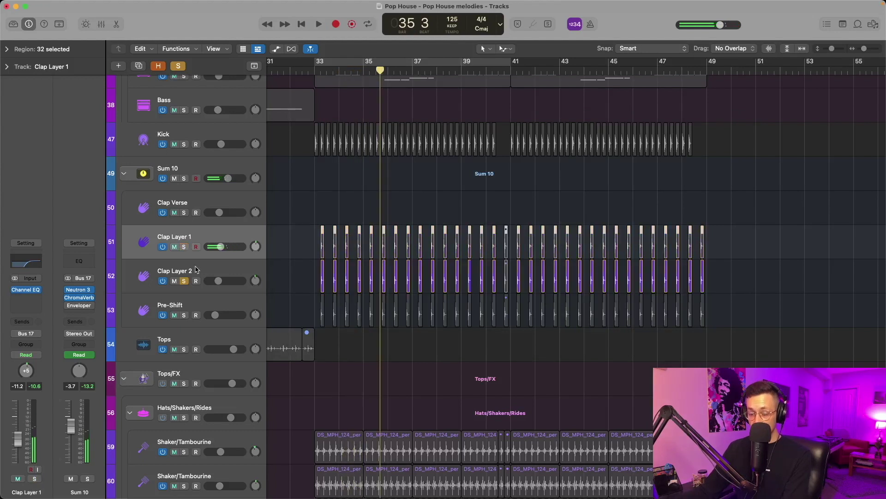
Step: Solo Clap Layer 2 and check its Channel EQ filter curve
{"action": "key", "text": "Down"}
{"action": "left_click", "coordinate": [32, 290]}
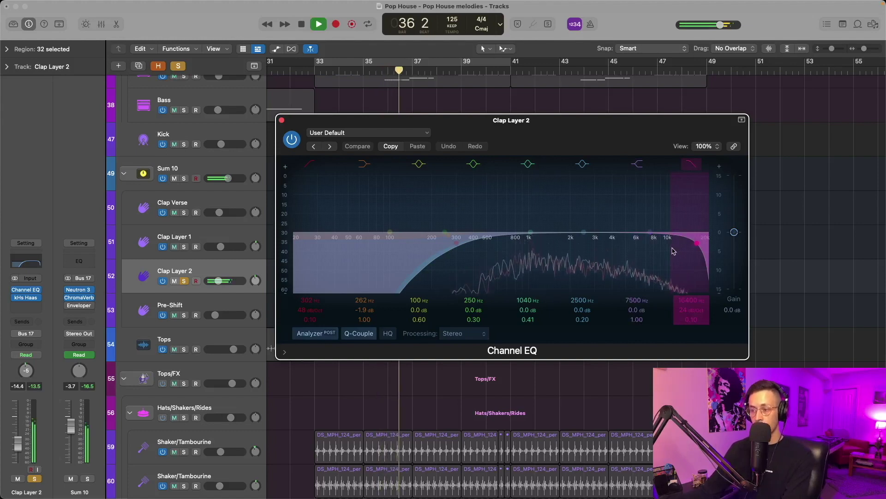
{"action": "key", "text": "space"}
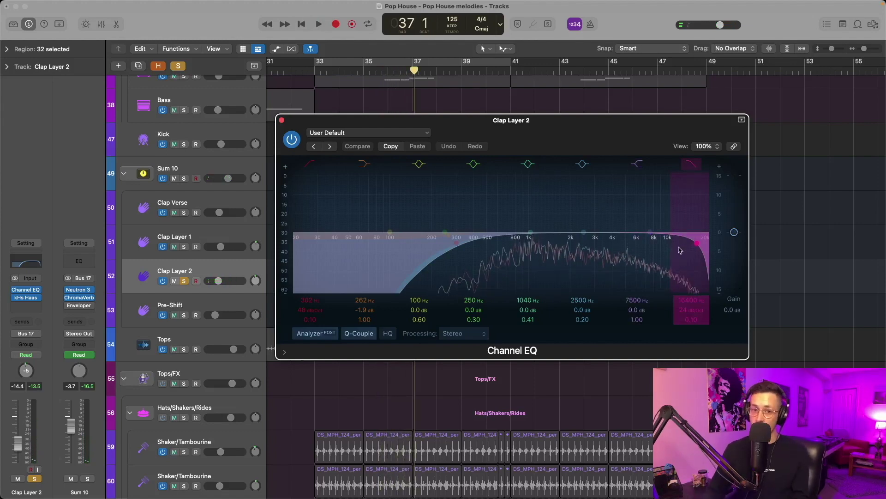
{"action": "key", "text": "super+w"}
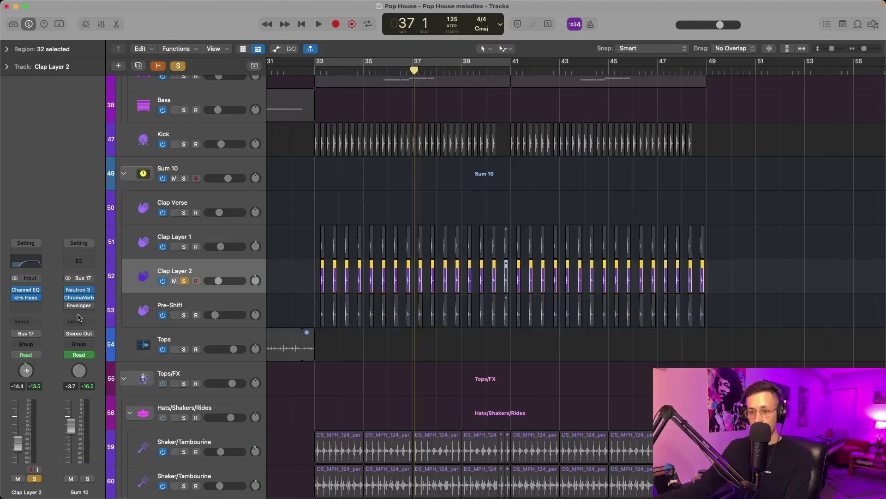
Step: Compare Clap Layer 2 with the kHs Haas delay bypassed and on, leaving it enabled
{"action": "left_click", "coordinate": [28, 299]}
{"action": "left_click_drag", "start_coordinate": [325, 123], "coordinate": [489, 183]}
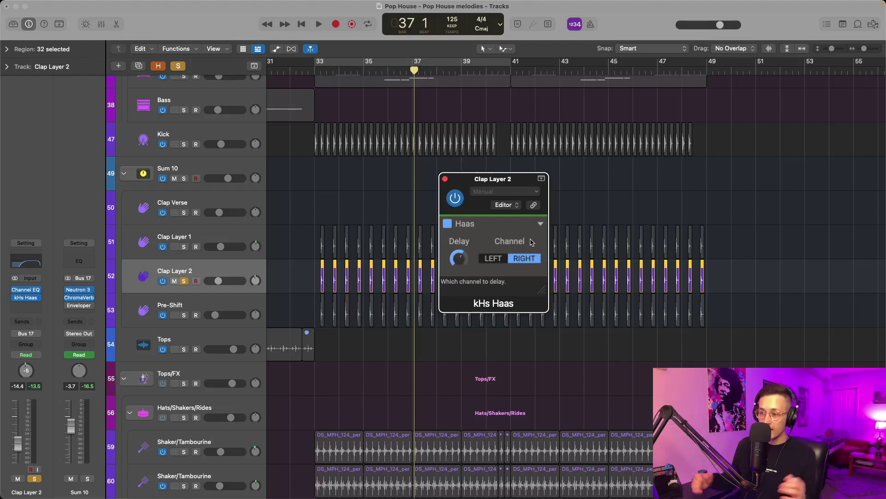
{"action": "key", "text": "space"}
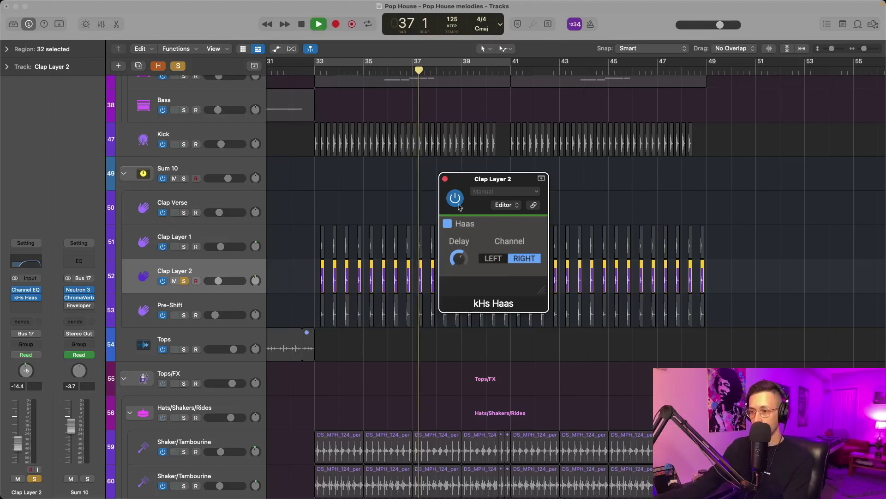
{"action": "left_click", "coordinate": [456, 198]}
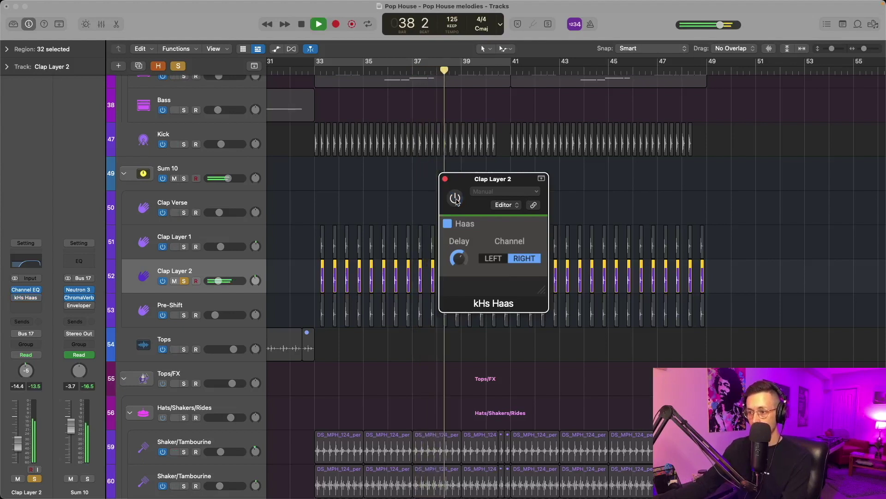
{"action": "left_click", "coordinate": [455, 199]}
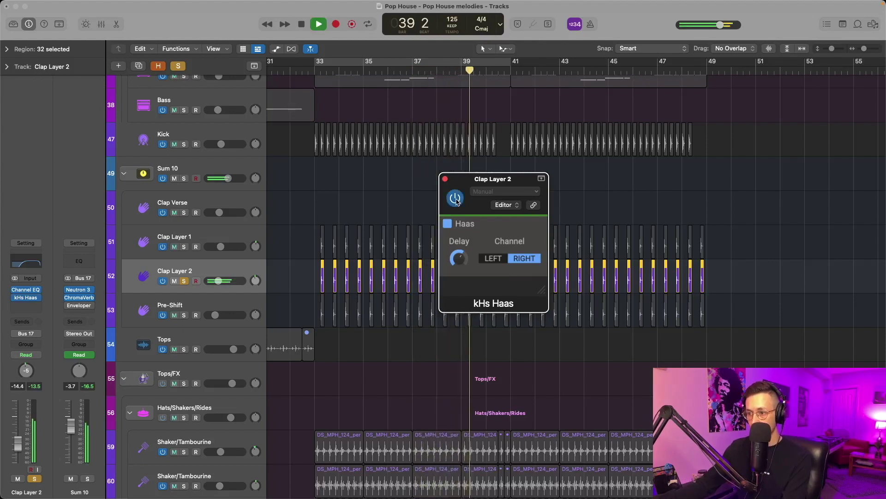
{"action": "key", "text": "space"}
Step: Solo the Pre-Shift clap layer and play it from bar 33
{"action": "key", "text": "Down"}
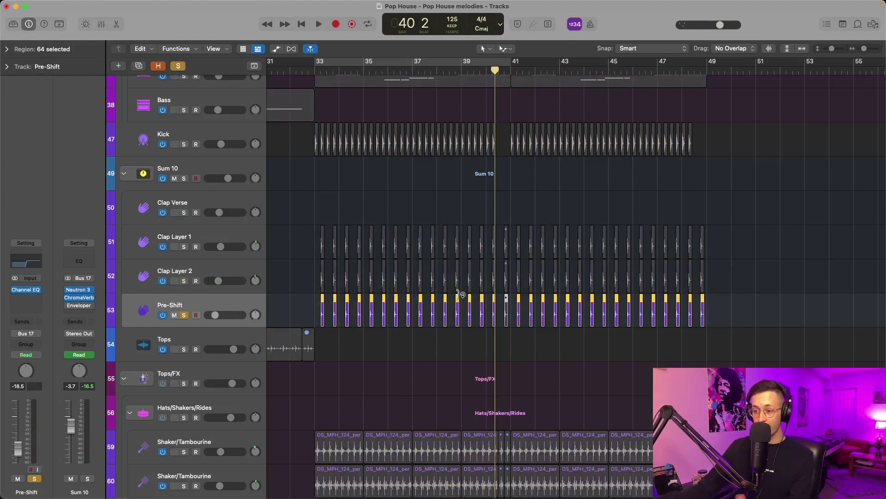
{"action": "left_click", "coordinate": [321, 70]}
{"action": "key", "text": "space"}
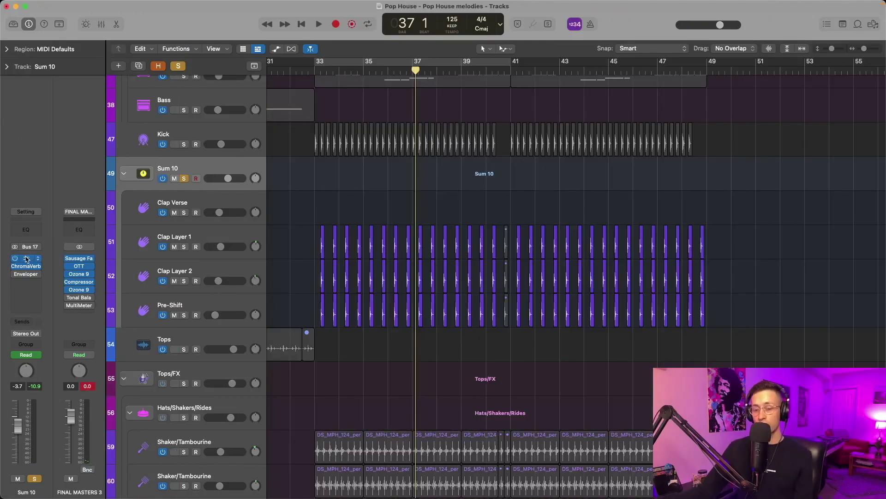
Step: View the Sum 10 Neutron 3 Compressor's high band and play the clap bus from bar 33
{"action": "left_click", "coordinate": [26, 258]}
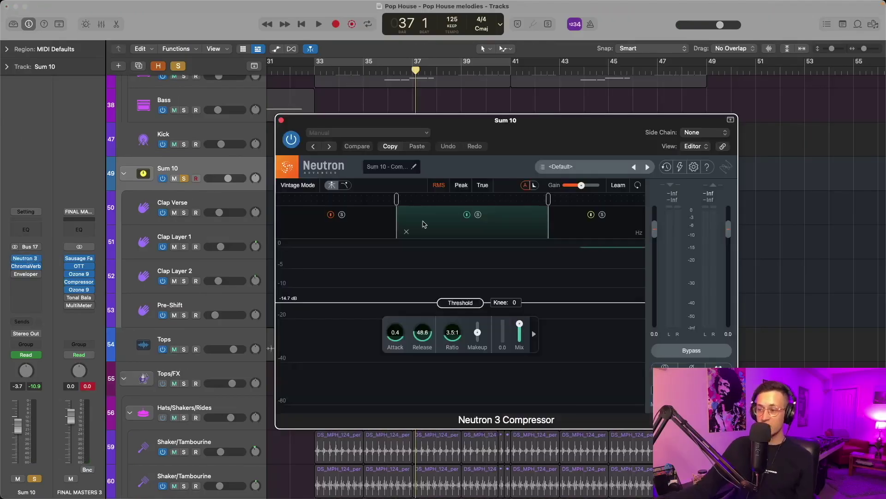
{"action": "left_click", "coordinate": [602, 232]}
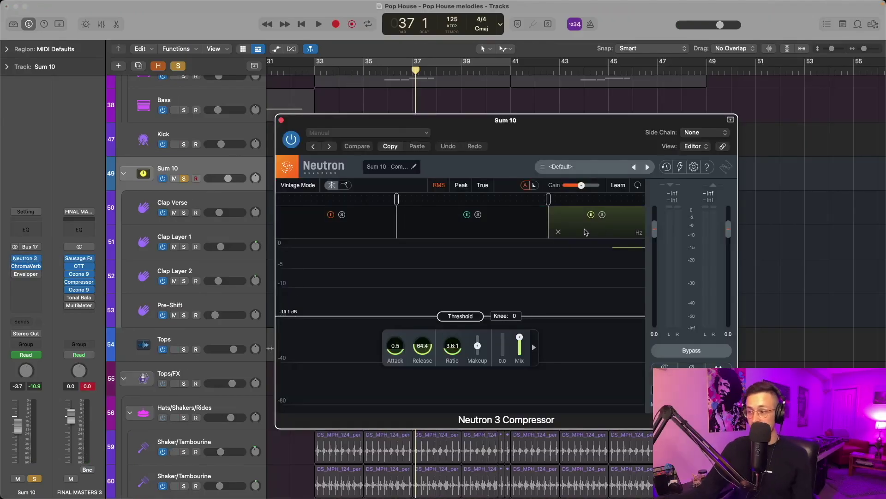
{"action": "left_click_drag", "start_coordinate": [389, 115], "coordinate": [538, 140]}
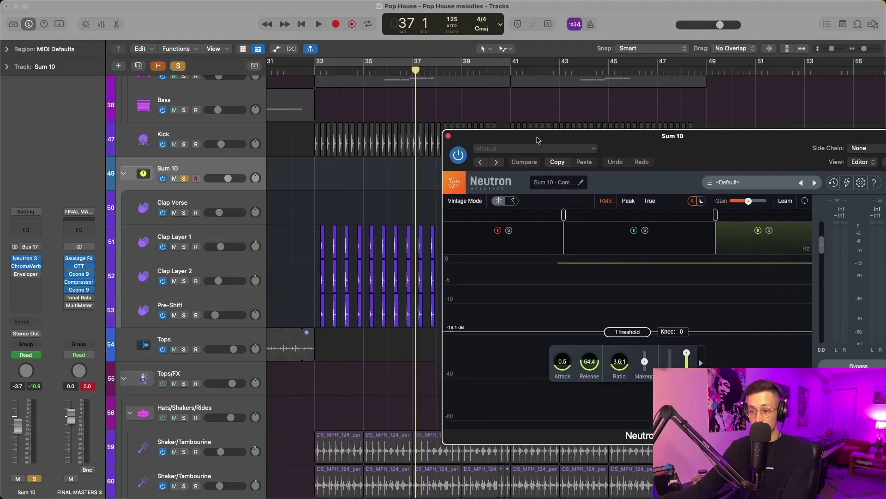
{"action": "left_click", "coordinate": [336, 72]}
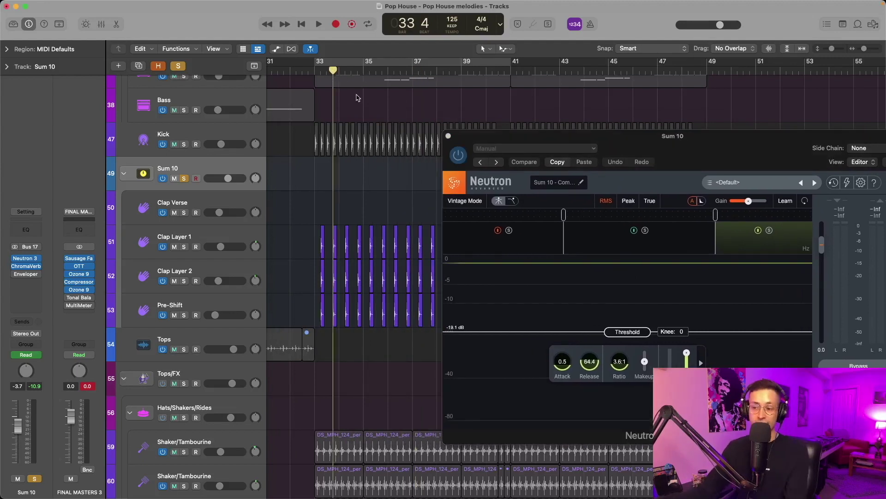
{"action": "key", "text": "space"}
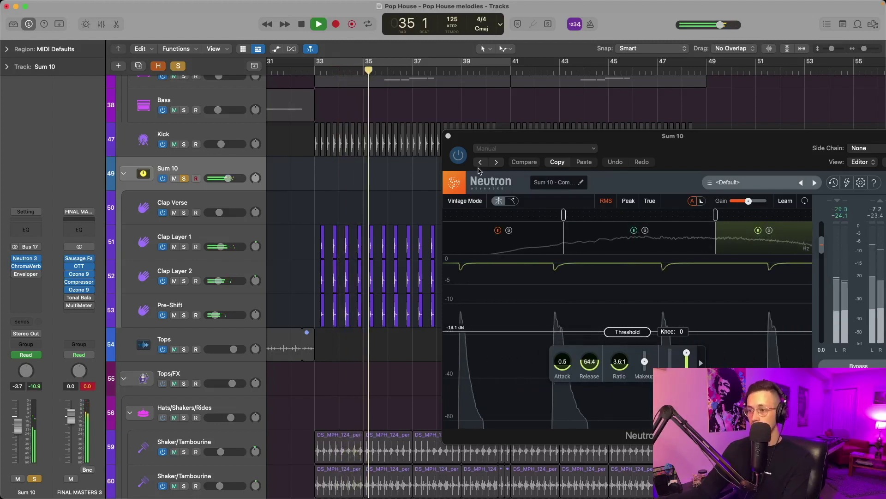
Step: Inspect Sum 10's ChromaVerb Punchy Room preset at 7% wet, then close it and scroll back left
{"action": "left_click", "coordinate": [456, 156]}
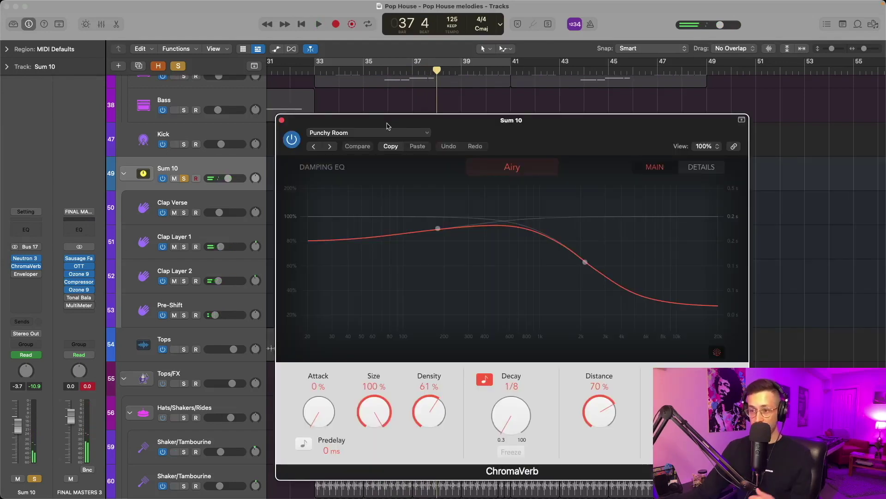
{"action": "left_click_drag", "start_coordinate": [386, 126], "coordinate": [334, 223]}
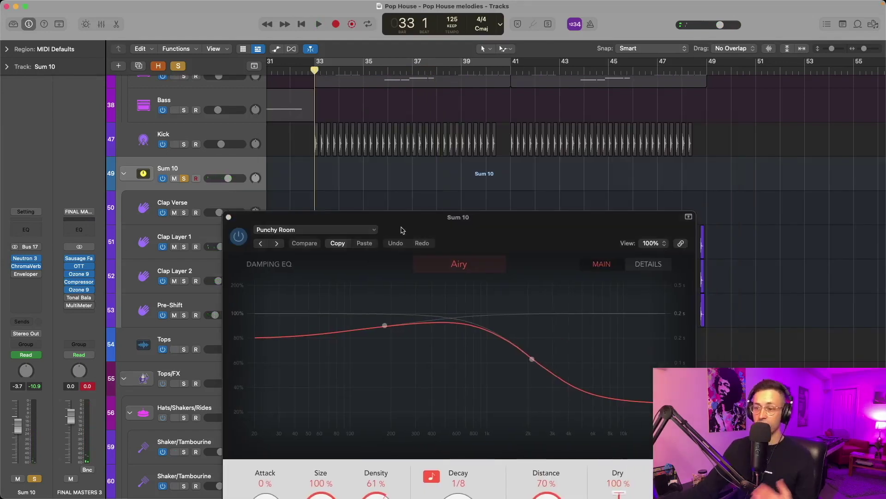
{"action": "left_click_drag", "start_coordinate": [402, 231], "coordinate": [460, 88]}
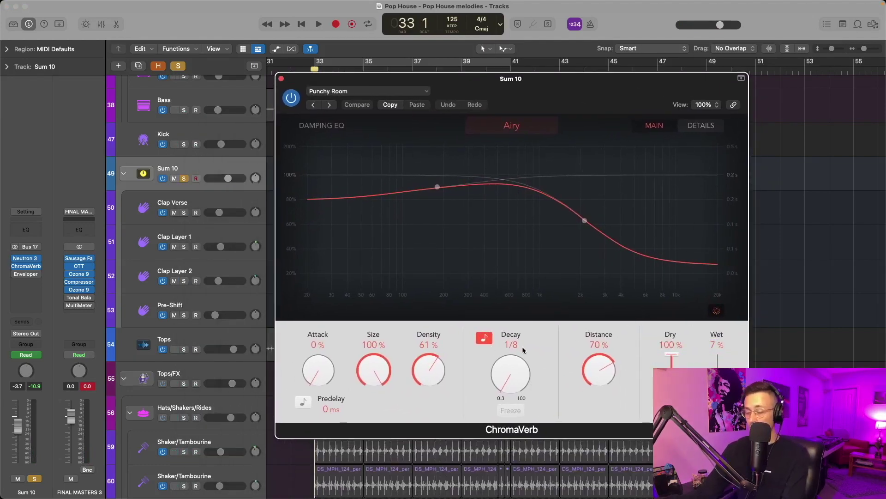
{"action": "mouse_move", "coordinate": [595, 226]}
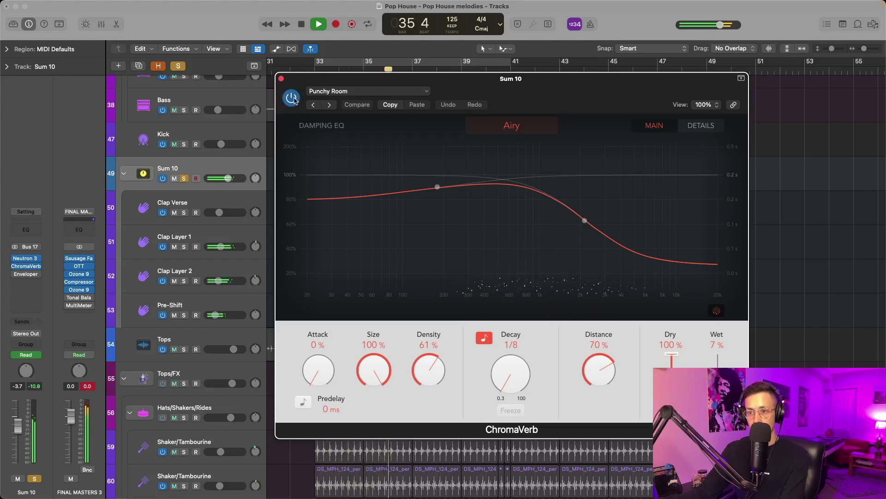
{"action": "left_click", "coordinate": [281, 79]}
{"action": "scroll", "coordinate": [468, 291], "scroll_direction": "up", "scroll_amount": 5}
{"action": "scroll", "coordinate": [469, 291], "scroll_direction": "left", "scroll_amount": 10}
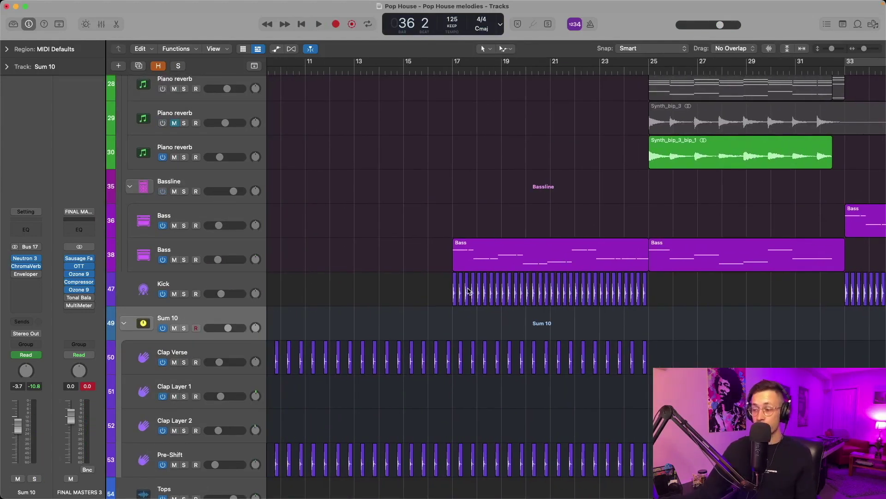
Step: Solo and play the Kick from bar 17, showing its EQ cutting below 74.5 Hz and above 1320 Hz
{"action": "left_click", "coordinate": [445, 299]}
{"action": "key", "text": "super+Right"}
{"action": "key", "text": "s"}
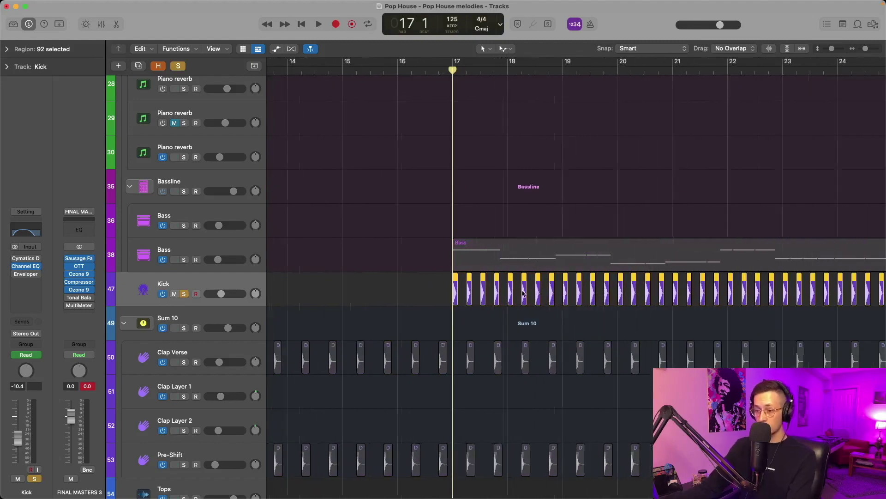
{"action": "key", "text": "space"}
{"action": "key", "text": "super+Left"}
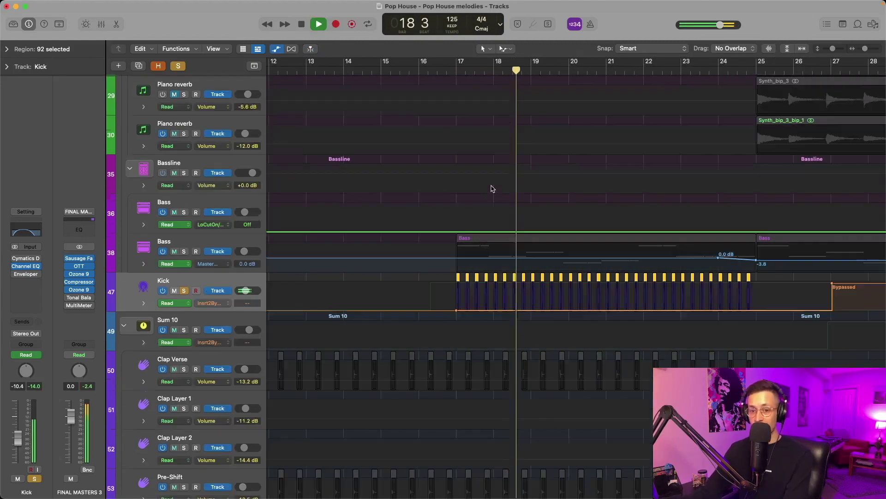
{"action": "key", "text": "a"}
{"action": "key", "text": "a"}
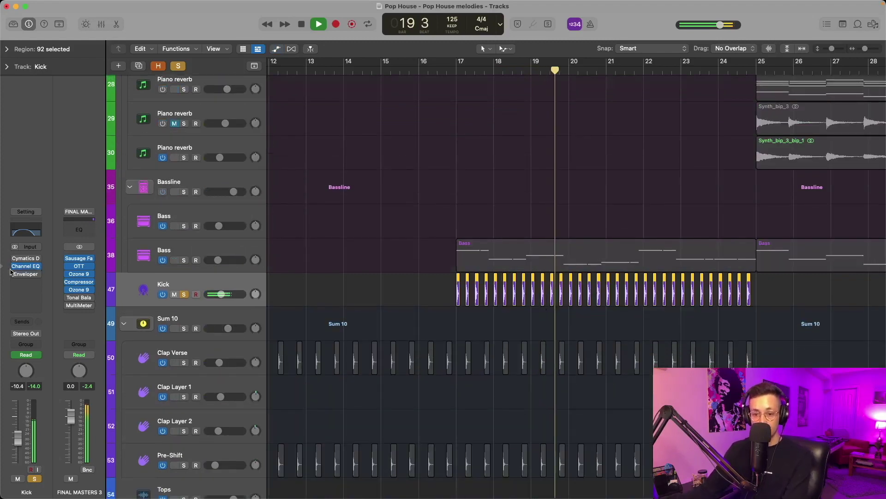
{"action": "left_click", "coordinate": [29, 267]}
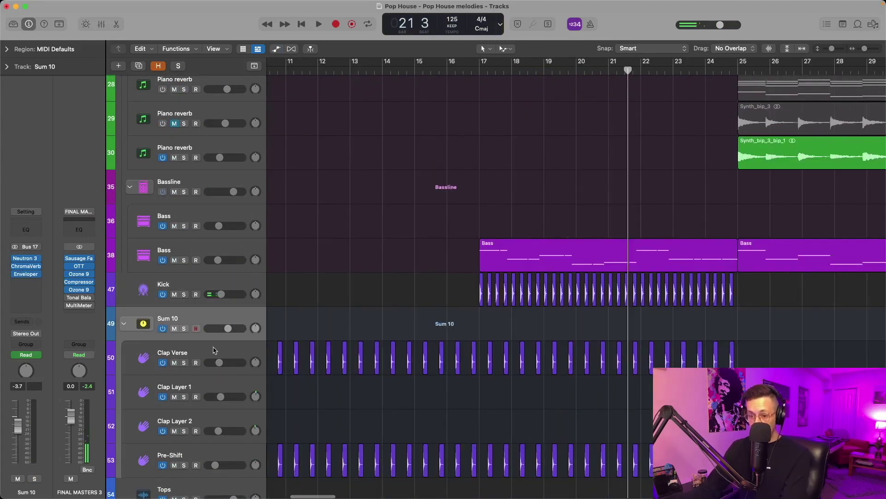
Step: Solo and play the Clap Verse track on its own, then unsolo it
{"action": "left_click", "coordinate": [214, 351]}
{"action": "scroll", "coordinate": [297, 384], "scroll_direction": "down", "scroll_amount": 5}
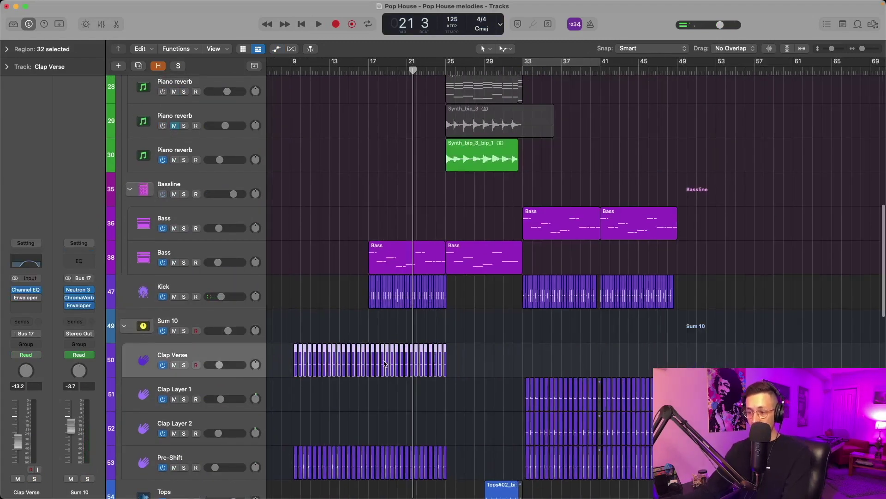
{"action": "key", "text": "s"}
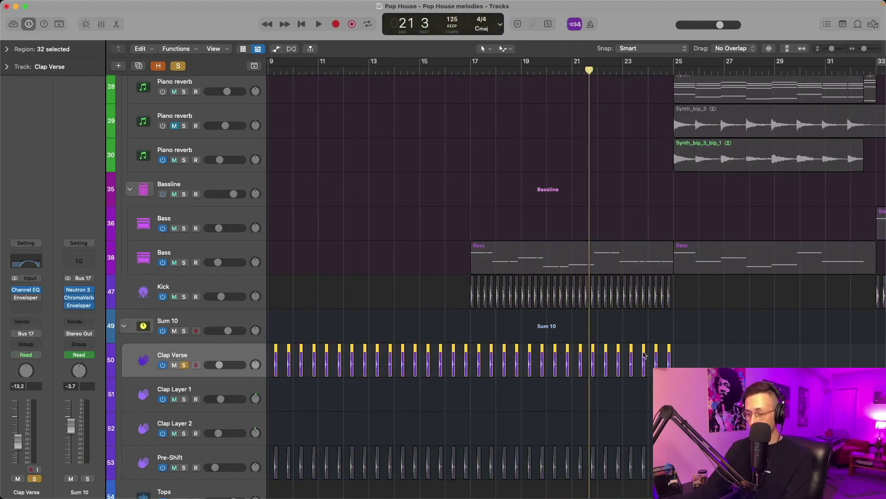
{"action": "key", "text": "super+Right"}
{"action": "key", "text": "space"}
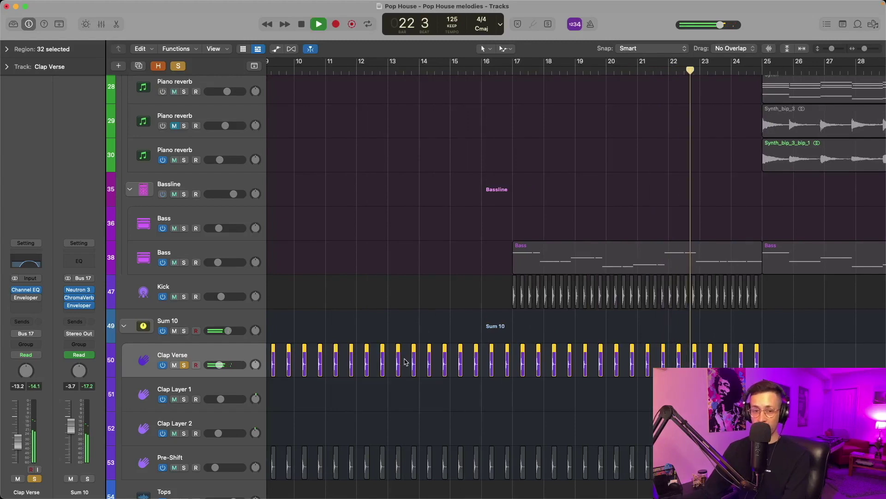
{"action": "key", "text": "s"}
Step: Zoom back out, stop at bar 24, add Pre-Shift to the selection and scroll to the shaker tracks
{"action": "key", "text": "super+Left"}
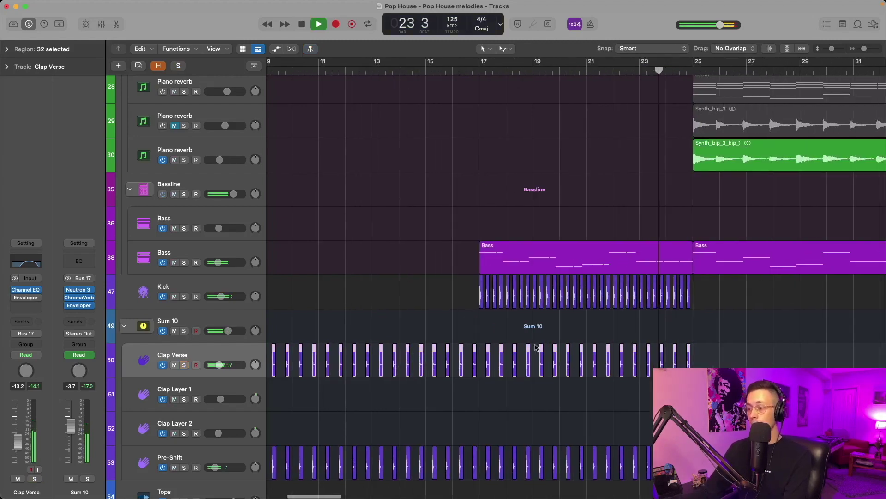
{"action": "key", "text": "super+Left"}
{"action": "scroll", "coordinate": [534, 346], "scroll_direction": "down", "scroll_amount": 8}
{"action": "key", "text": "space"}
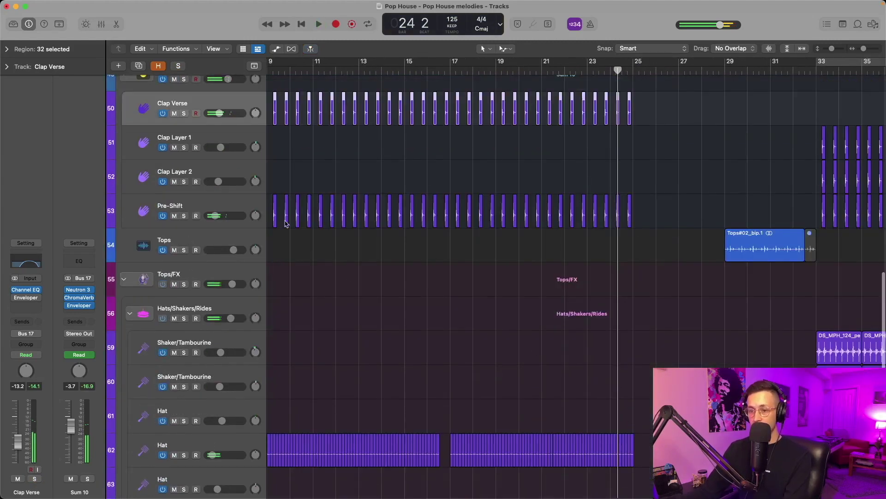
{"action": "left_click", "coordinate": [185, 223], "text": "shift"}
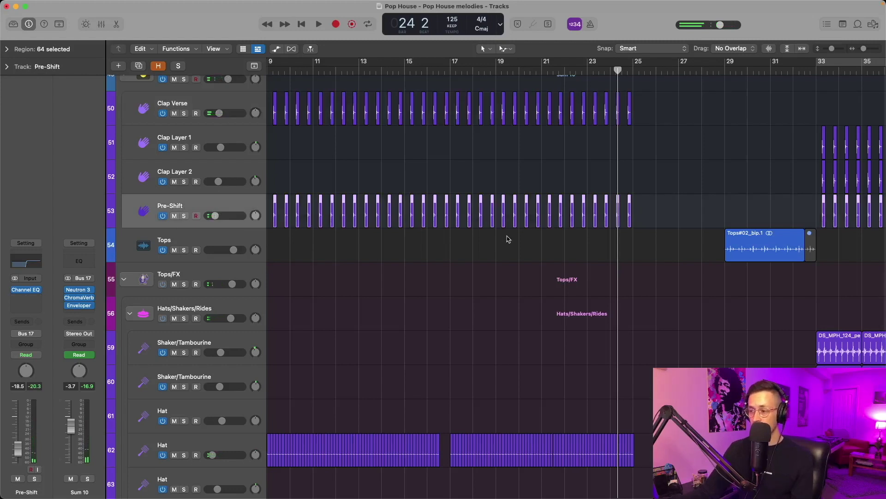
{"action": "scroll", "coordinate": [508, 239], "scroll_direction": "up", "scroll_amount": 5}
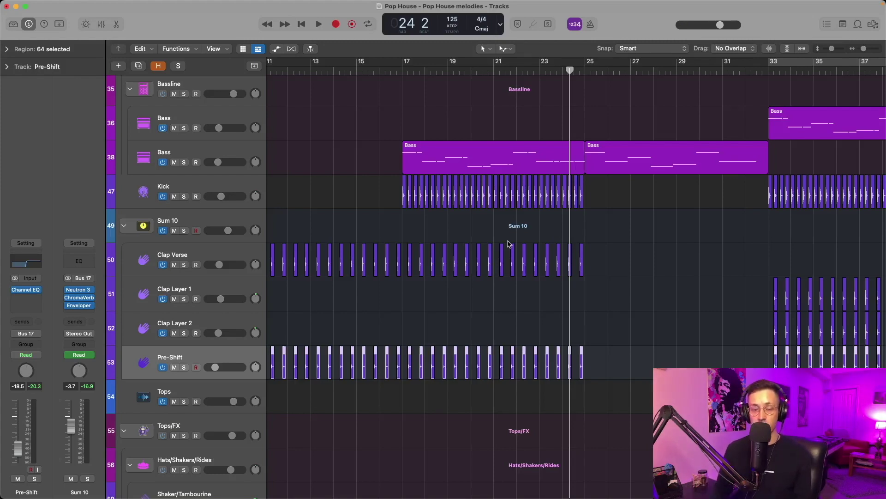
{"action": "scroll", "coordinate": [508, 244], "scroll_direction": "down", "scroll_amount": 10}
{"action": "scroll", "coordinate": [508, 244], "scroll_direction": "right", "scroll_amount": 8}
{"action": "scroll", "coordinate": [742, 276], "scroll_direction": "right", "scroll_amount": 2}
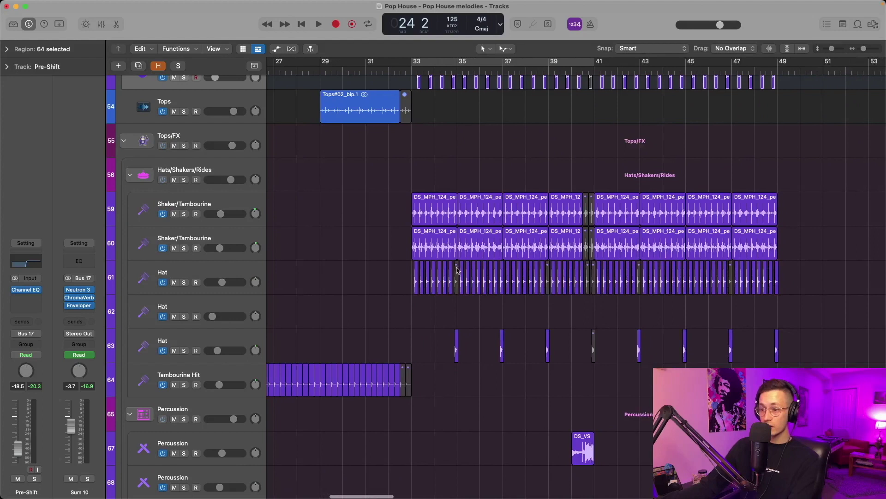
Step: Audition the two Shaker/Tambourine layers from bar 33, toggling each one's solo
{"action": "left_click", "coordinate": [238, 206]}
{"action": "left_click", "coordinate": [204, 245], "text": "shift"}
{"action": "key", "text": "s"}
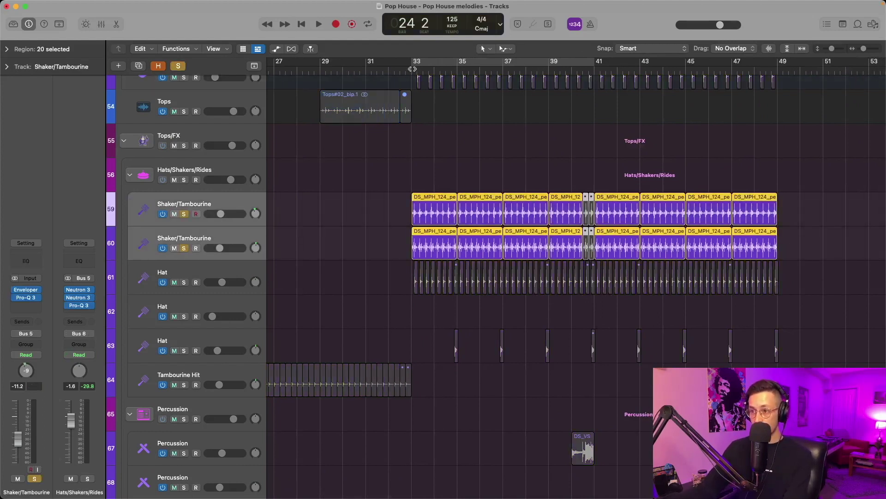
{"action": "left_click", "coordinate": [413, 69]}
{"action": "left_click", "coordinate": [188, 221]}
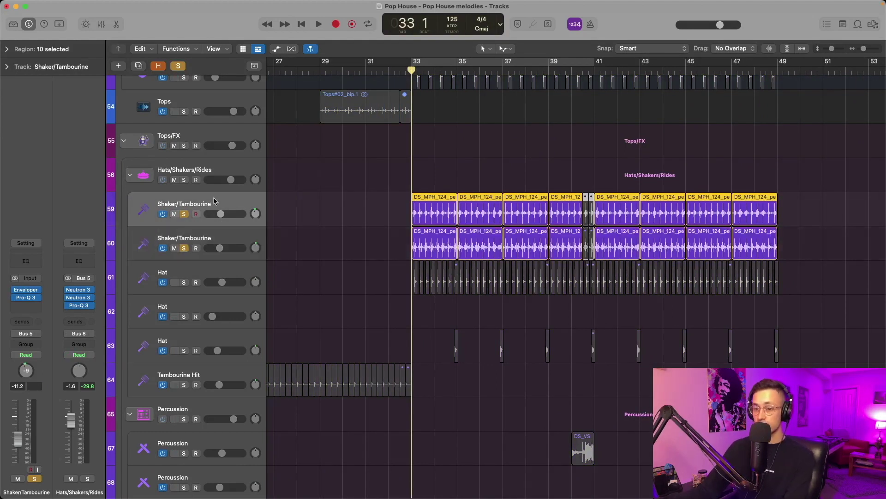
{"action": "key", "text": "space"}
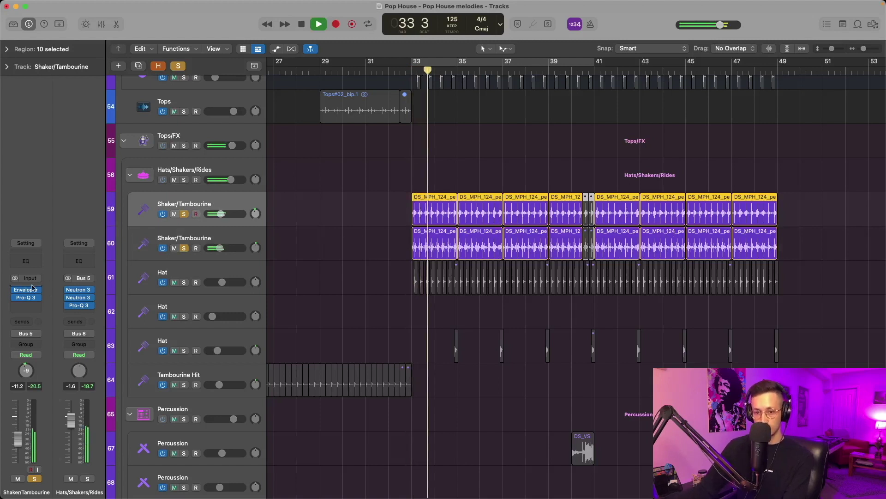
{"action": "left_click", "coordinate": [184, 249]}
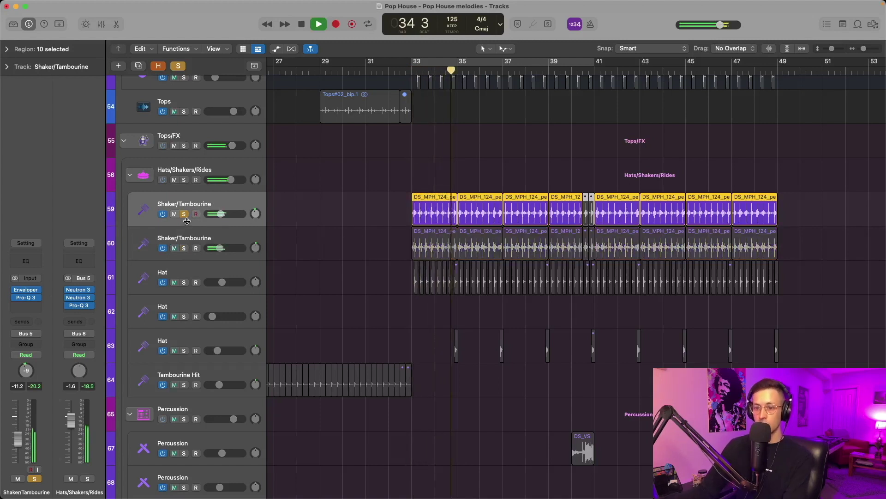
{"action": "left_click", "coordinate": [184, 248]}
{"action": "left_click", "coordinate": [183, 215]}
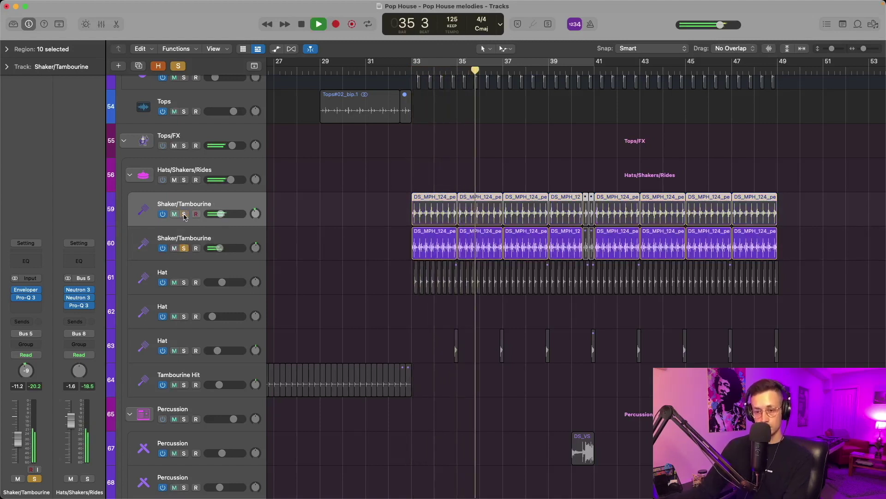
{"action": "key", "text": "space"}
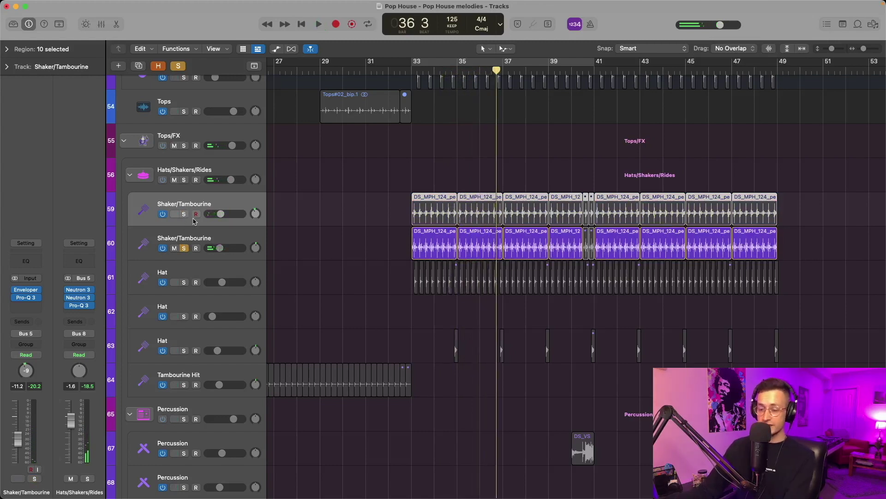
Step: Solo the first Hat track and play it from bar 33, then unsolo it
{"action": "left_click", "coordinate": [208, 277]}
{"action": "left_click", "coordinate": [411, 70]}
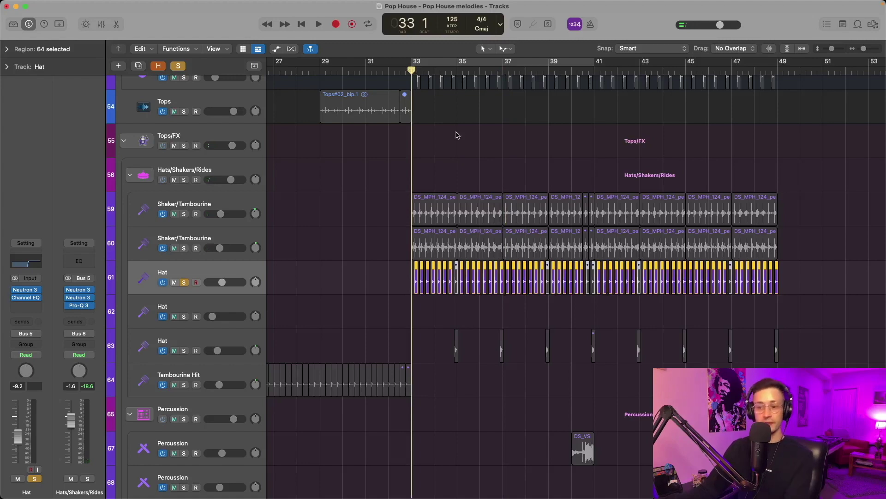
{"action": "key", "text": "super+Right"}
{"action": "key", "text": "super+Right"}
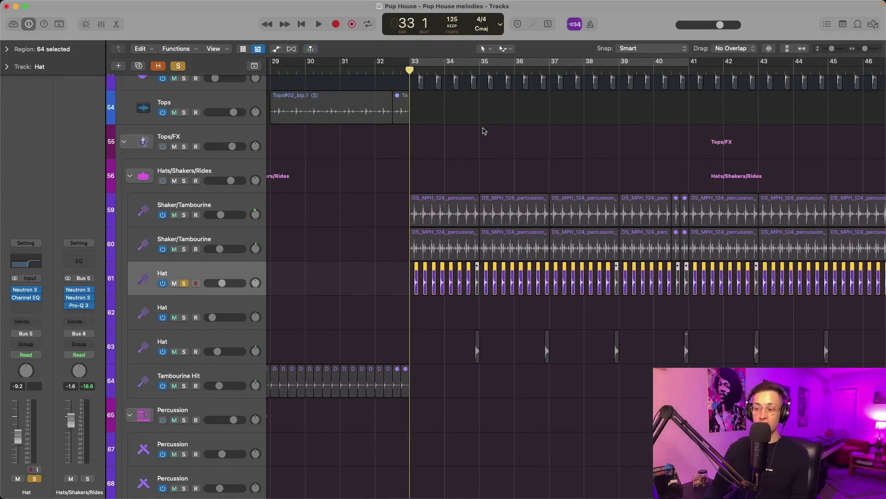
{"action": "key", "text": "space"}
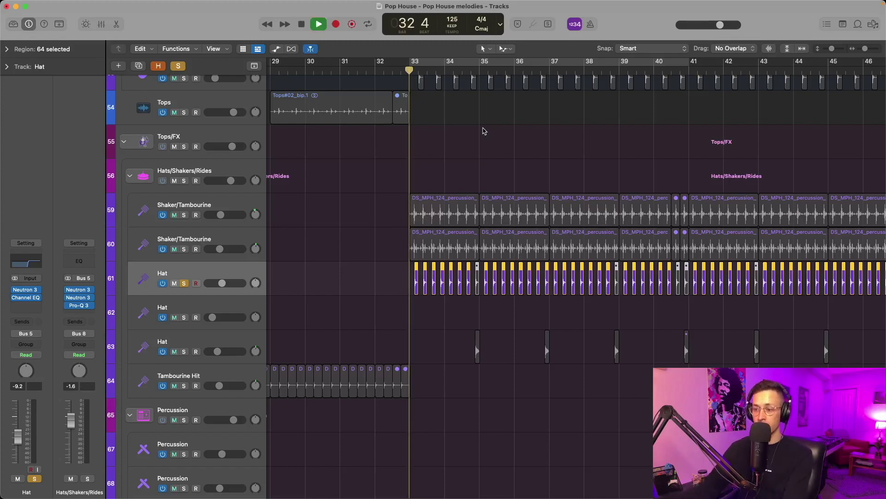
{"action": "key", "text": "s"}
{"action": "key", "text": "super+Left"}
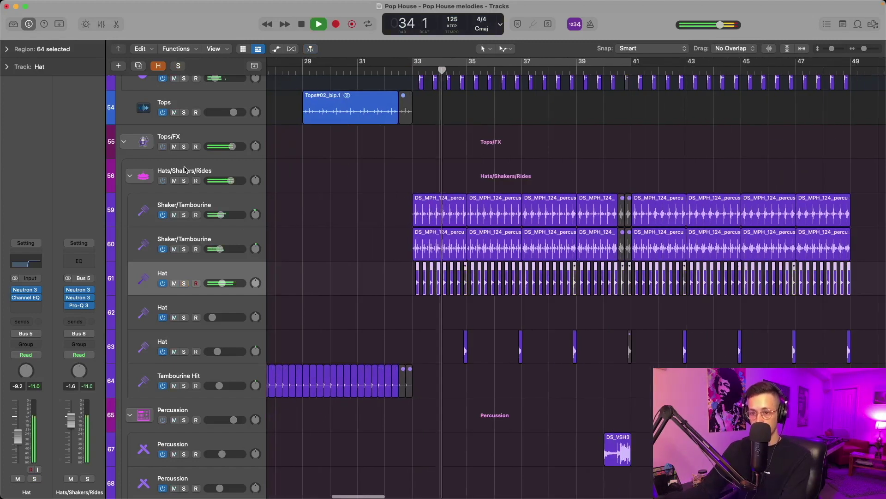
Step: Solo the Hats/Shakers/Rides group and play its layers past bar 39 before stopping
{"action": "left_click", "coordinate": [184, 181]}
{"action": "left_click", "coordinate": [185, 180]}
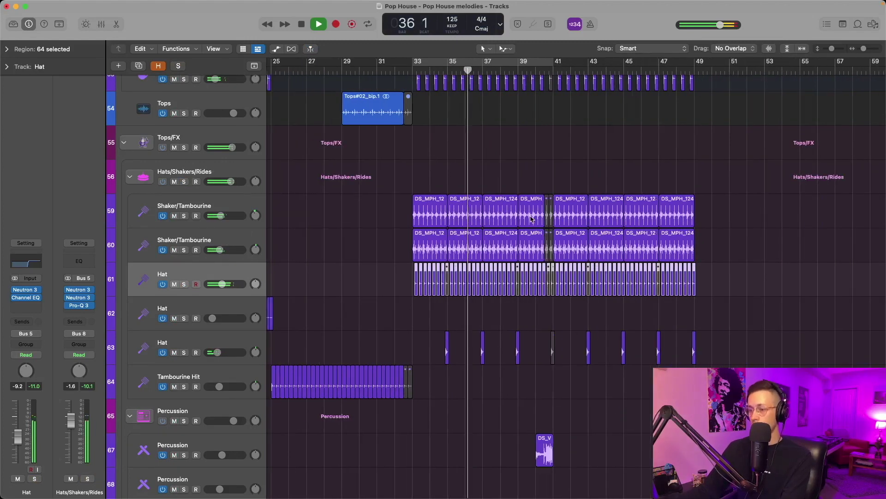
{"action": "key", "text": "super+Left"}
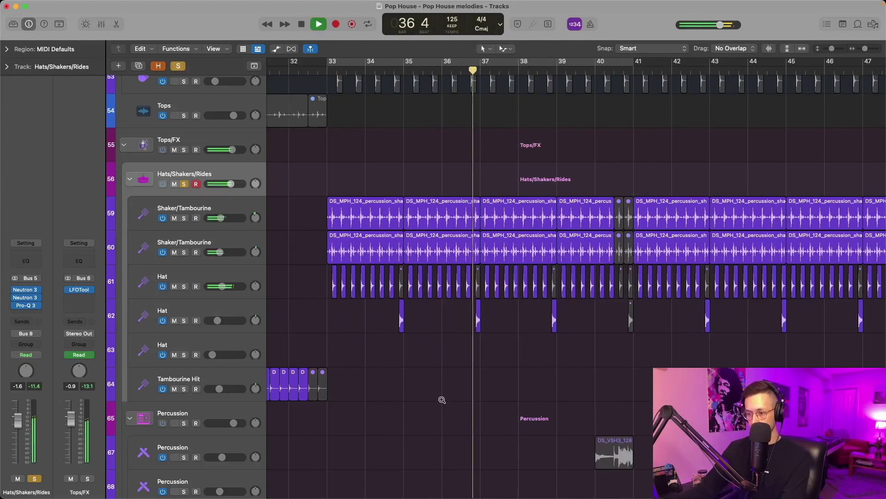
{"action": "key", "text": "super+Left"}
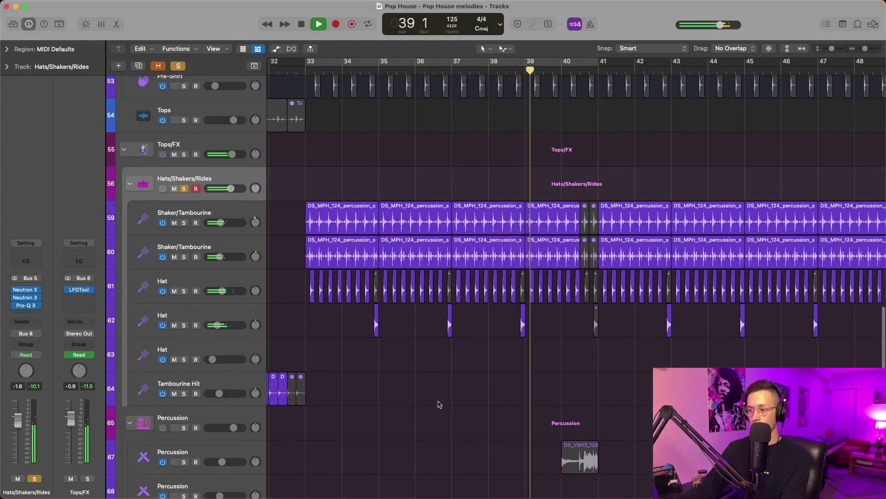
{"action": "key", "text": "space"}
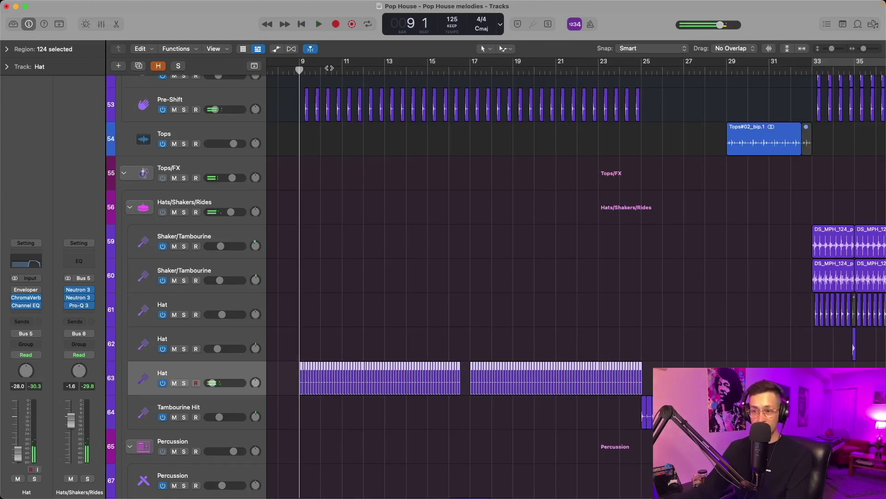
Step: Play the intro hats from bar 10
{"action": "left_click_drag", "start_coordinate": [301, 70], "coordinate": [322, 74]}
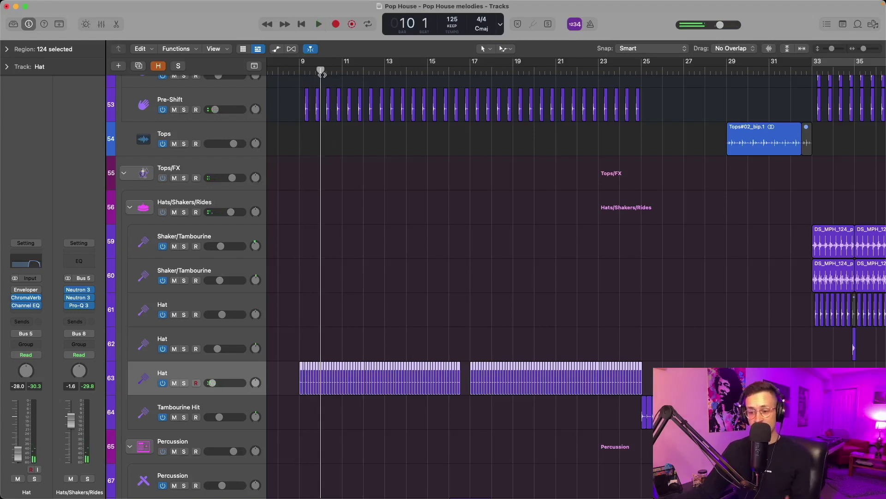
{"action": "key", "text": "space"}
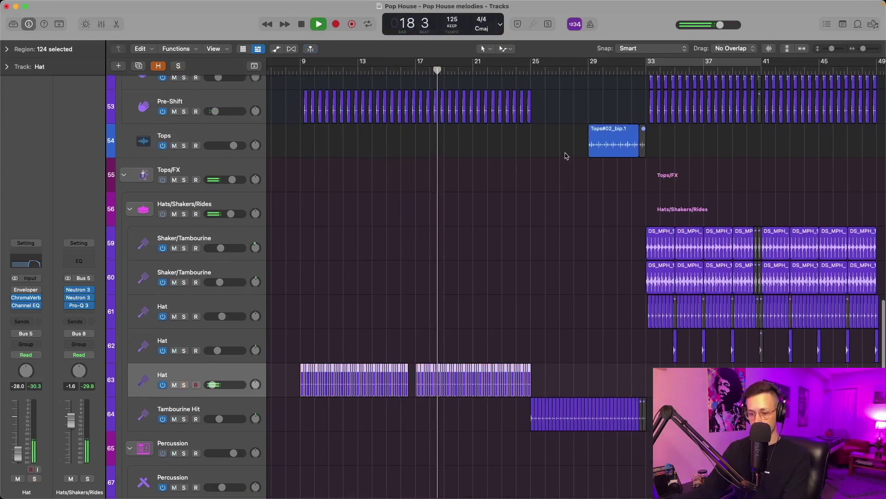
{"action": "scroll", "coordinate": [574, 148], "scroll_direction": "left", "scroll_amount": 2}
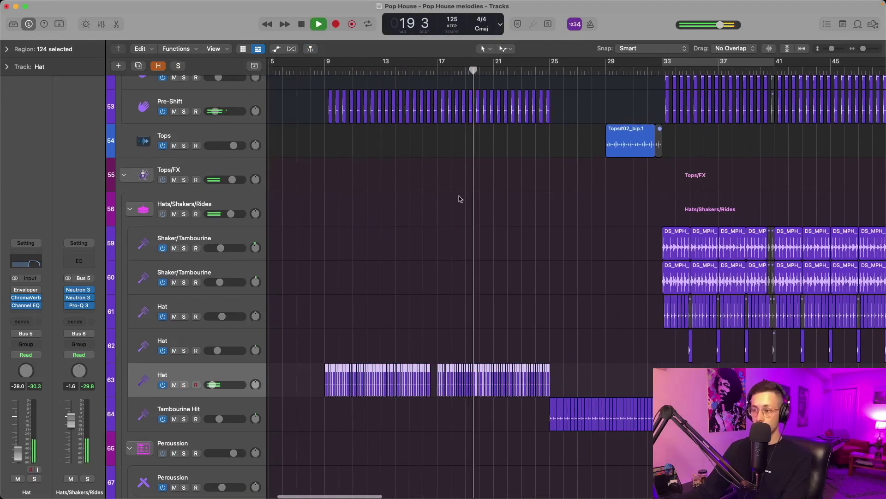
{"action": "scroll", "coordinate": [461, 194], "scroll_direction": "right", "scroll_amount": 3}
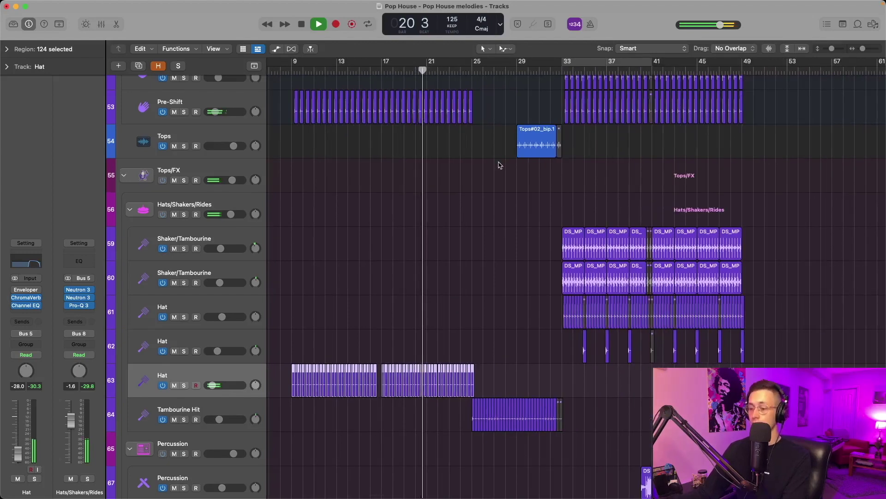
{"action": "scroll", "coordinate": [501, 164], "scroll_direction": "down", "scroll_amount": 2}
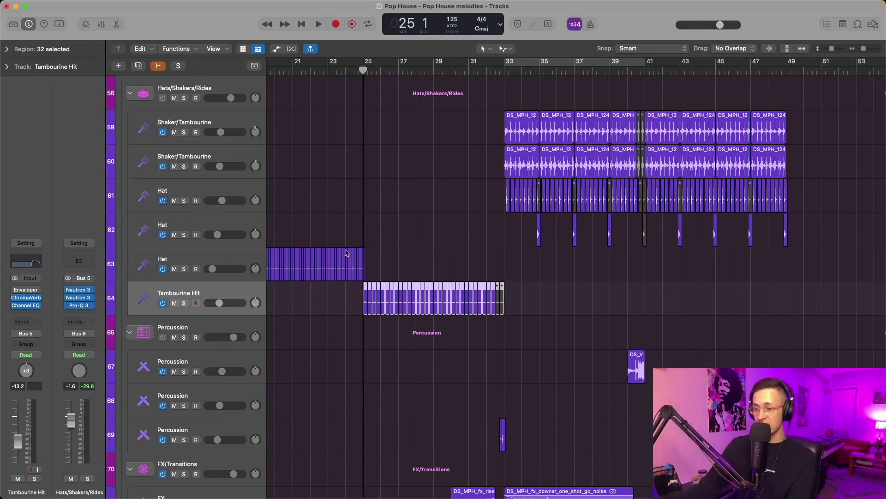
{"action": "scroll", "coordinate": [480, 275], "scroll_direction": "down", "scroll_amount": 1}
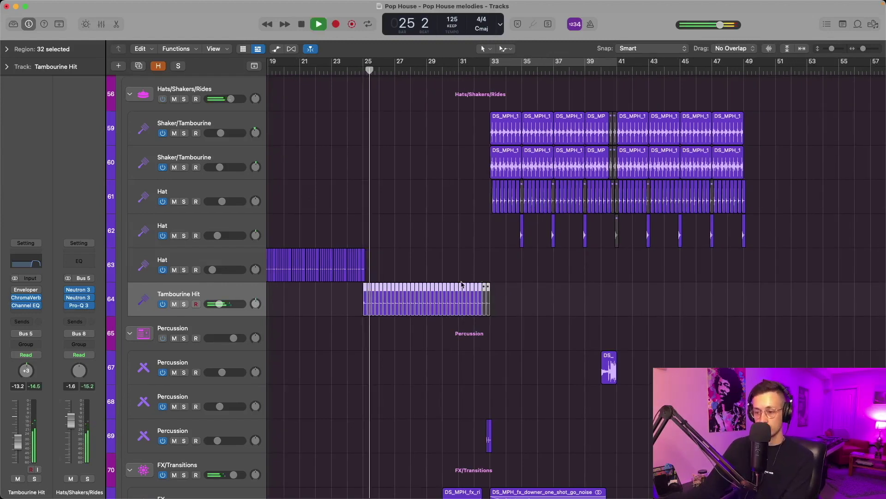
Step: Solo the Tambourine Hit track briefly, then unsolo it
{"action": "key", "text": "s"}
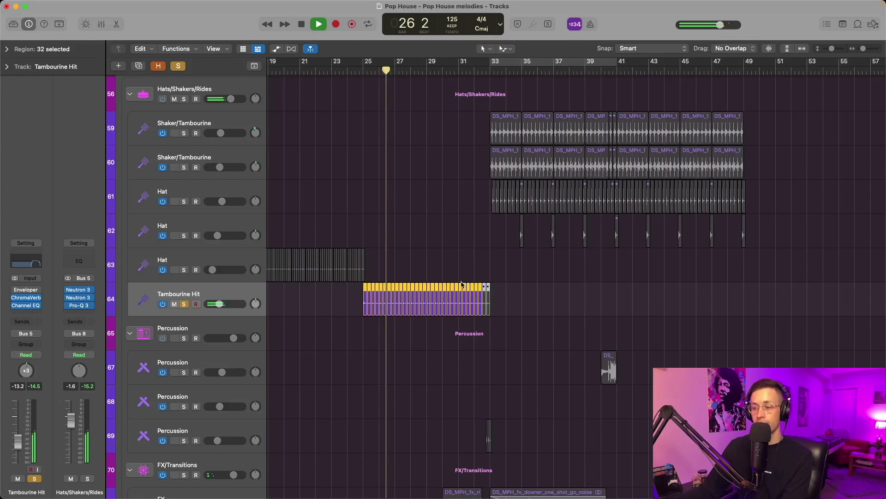
{"action": "key", "text": "s"}
{"action": "scroll", "coordinate": [462, 286], "scroll_direction": "down", "scroll_amount": 2}
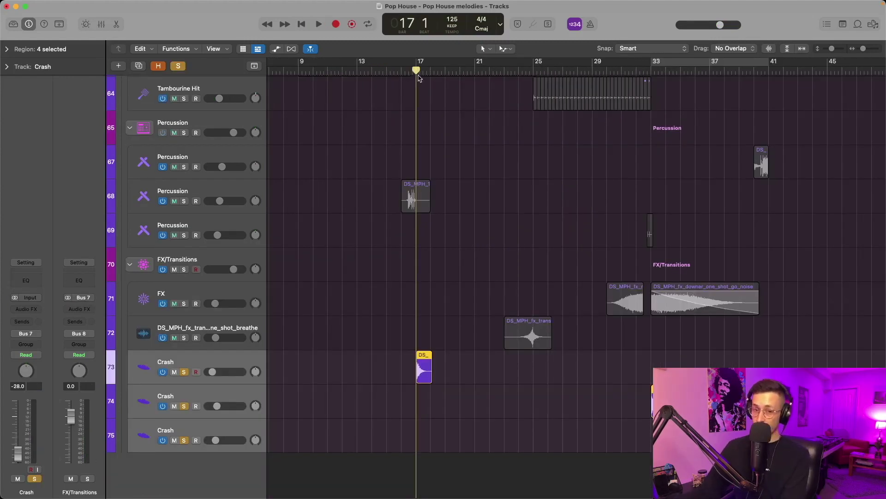
Step: Solo the FX transition track during playback, then unsolo it to hear the full mix
{"action": "scroll", "coordinate": [556, 194], "scroll_direction": "right", "scroll_amount": 1}
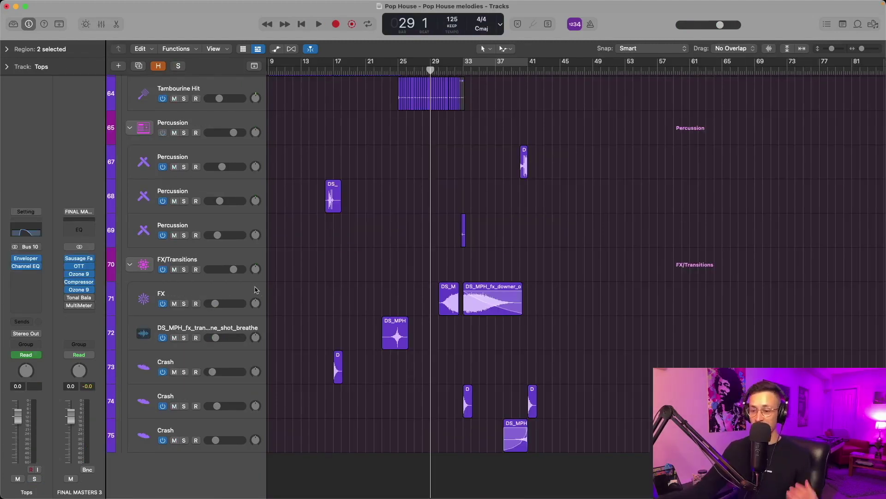
{"action": "left_click", "coordinate": [240, 287]}
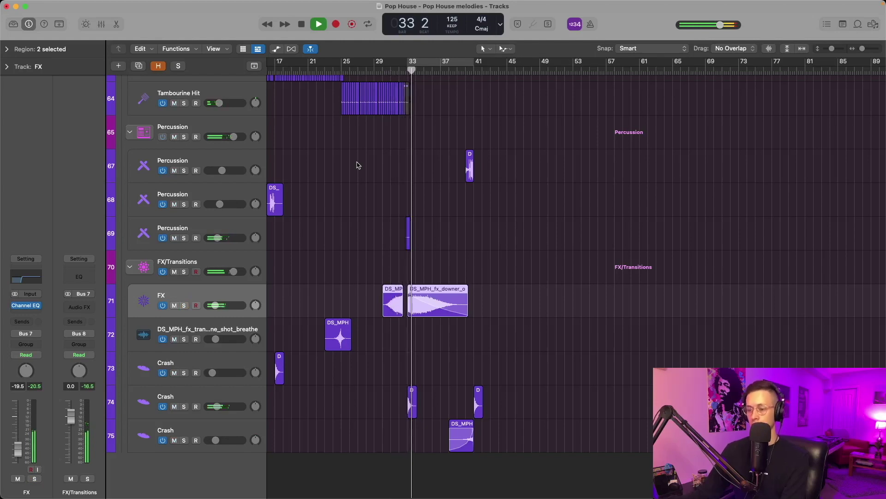
{"action": "key", "text": "s"}
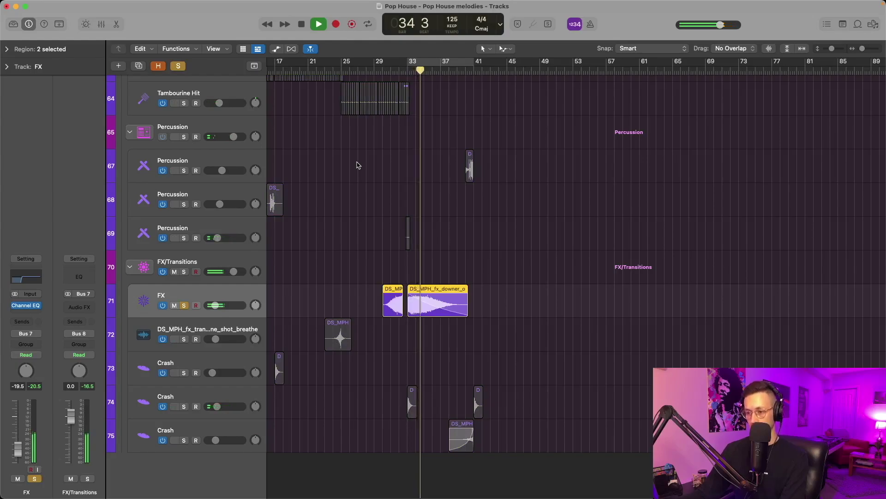
{"action": "key", "text": "s"}
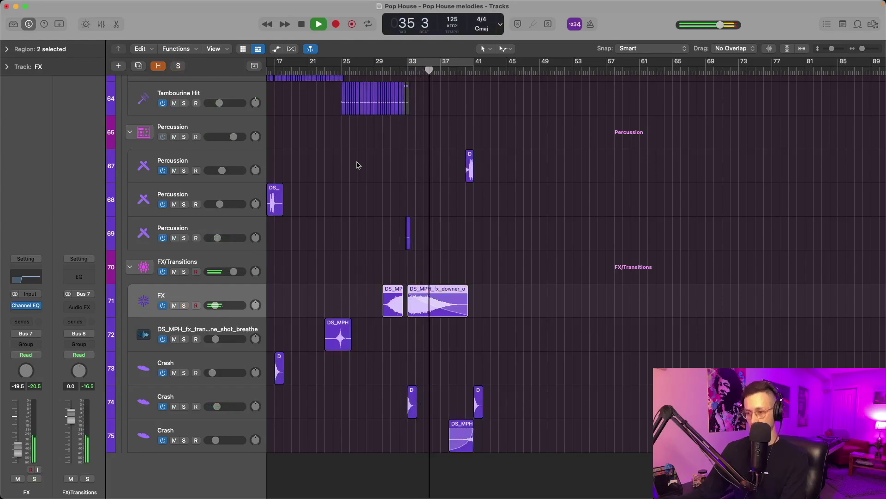